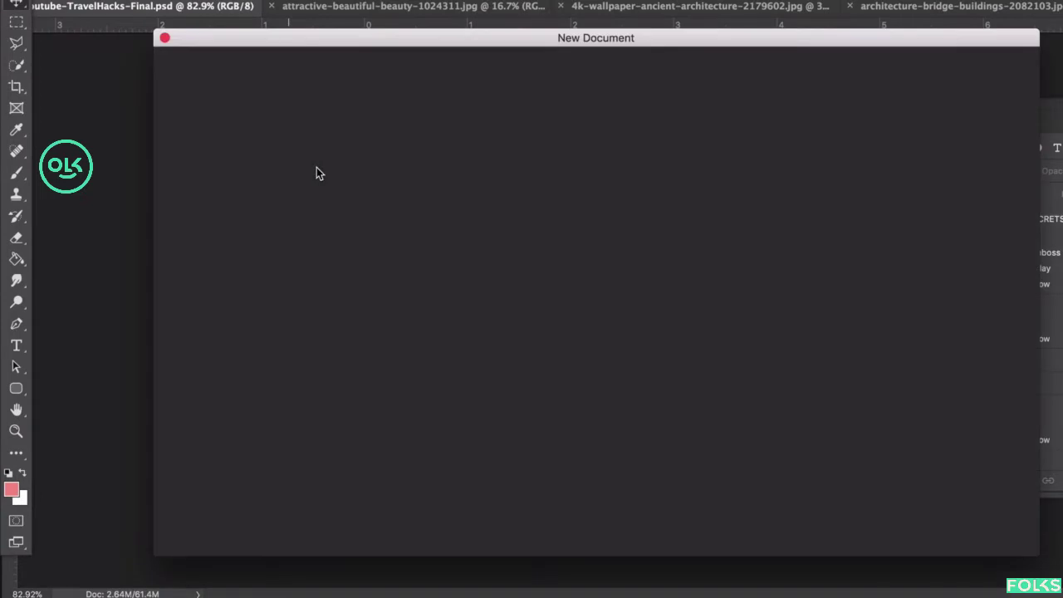
# Create a 1280 x 720 px document at 300 pixels/inch with RGB color and a white background, and enlarge its window.
pyautogui.click(382, 237)
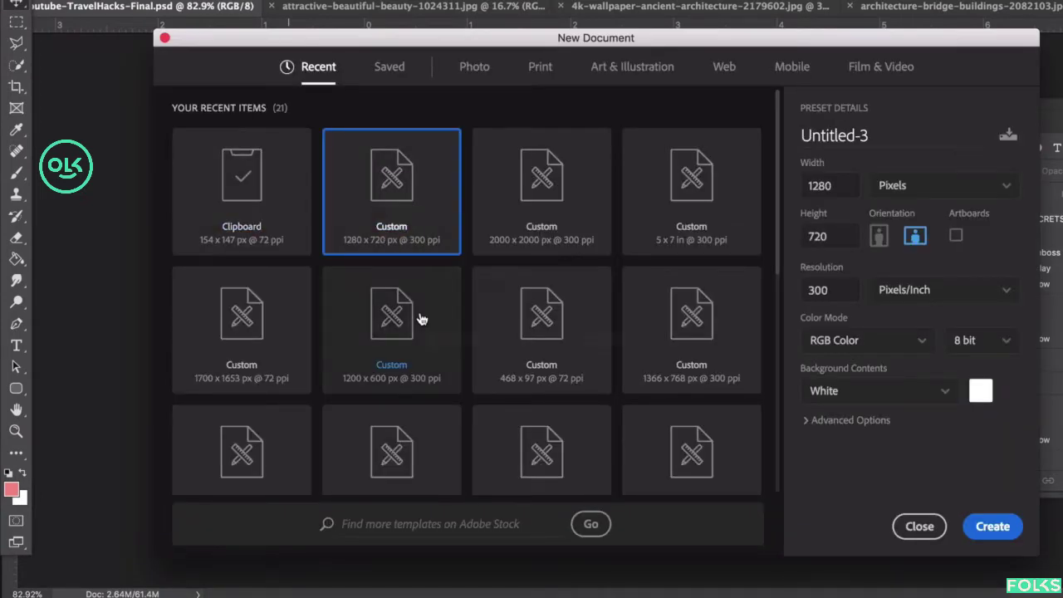
pyautogui.click(831, 290)
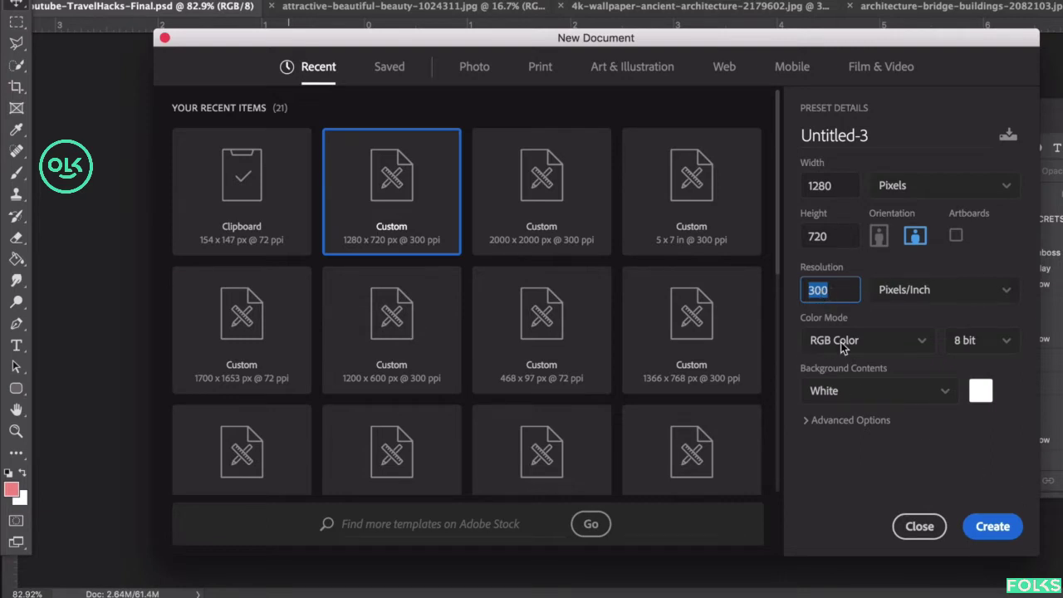
pyautogui.click(992, 525)
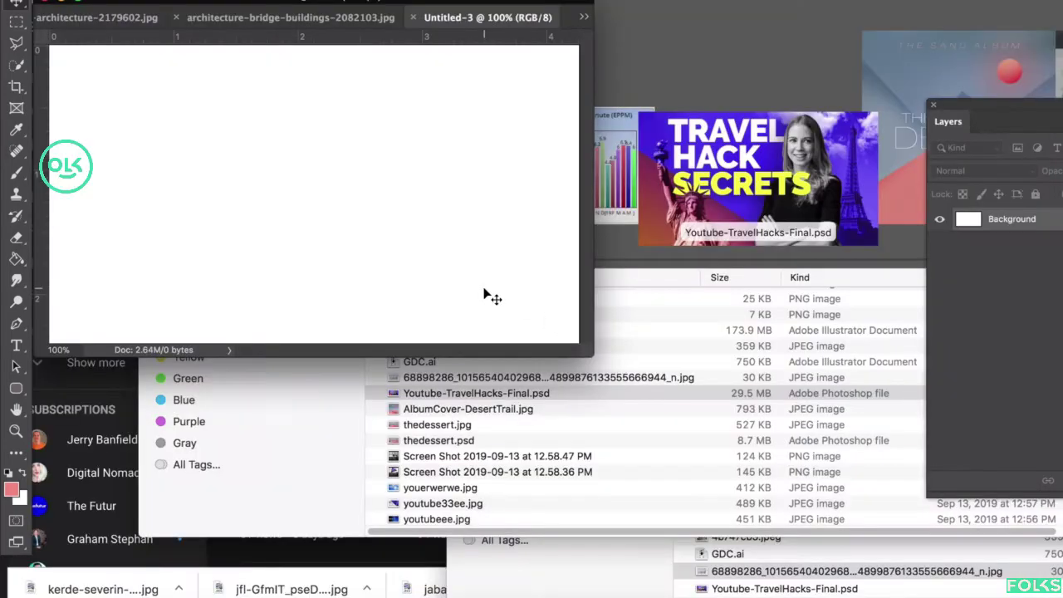
pyautogui.moveTo(595, 350); pyautogui.dragTo(1058, 594)
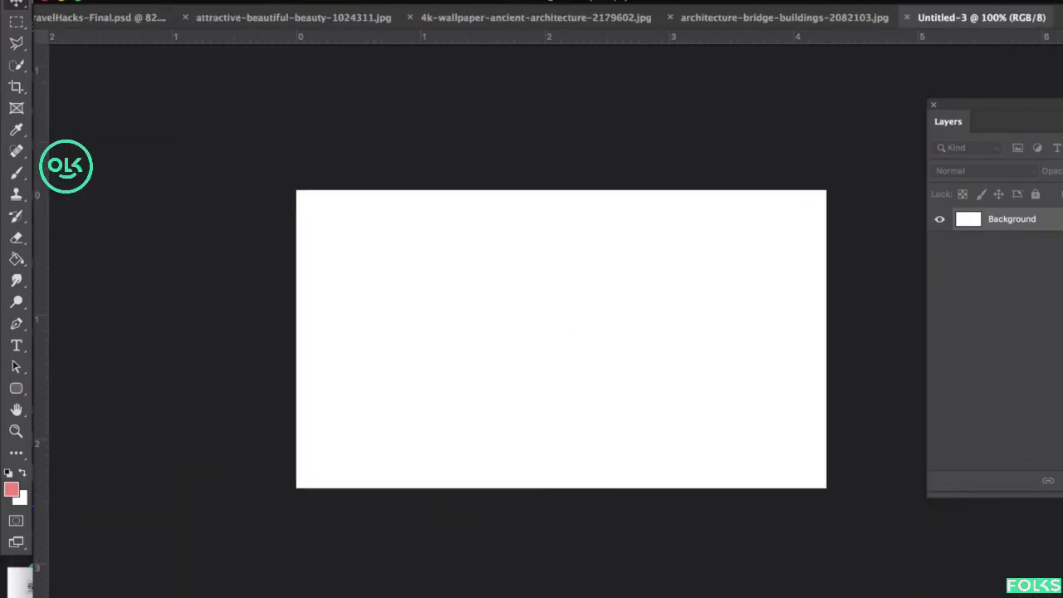
# Switch to the attractive-beautiful-beauty-1024311.jpg portrait and convert its Background into a regular layer named Layer 0.
pyautogui.doubleClick(420, 12)
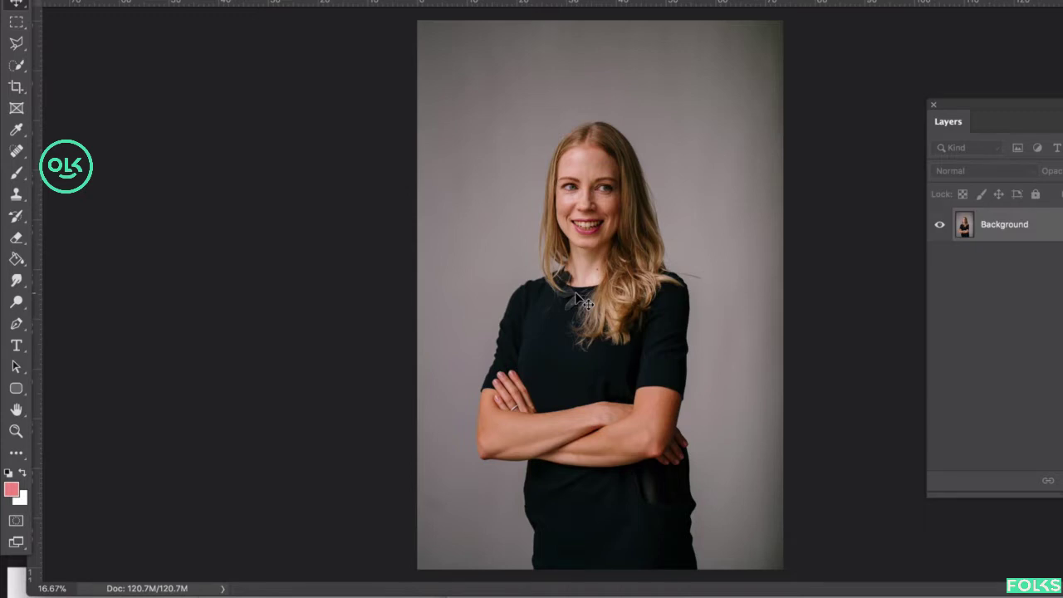
pyautogui.doubleClick(1051, 224)
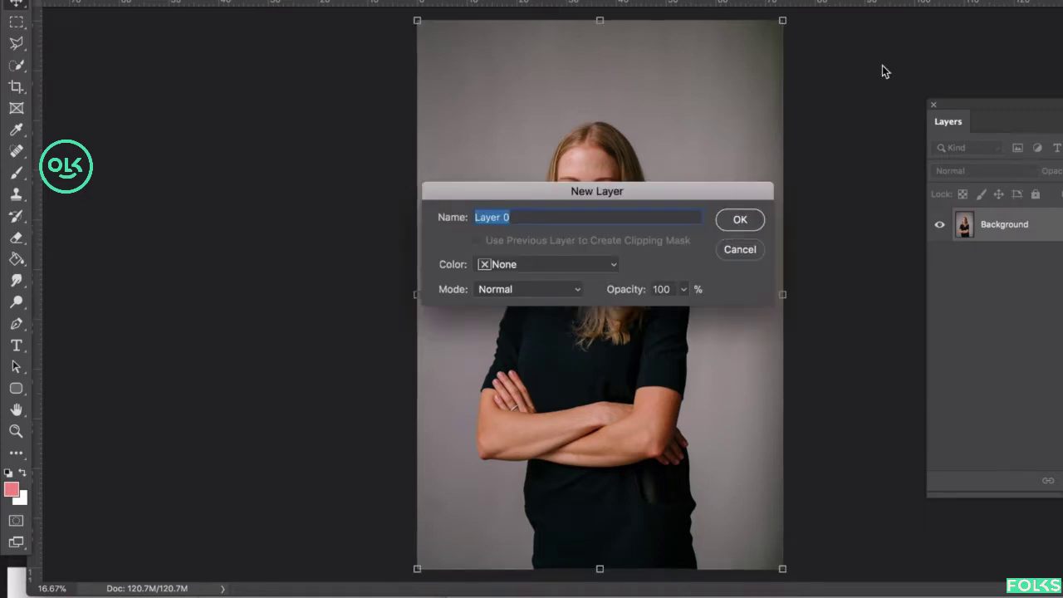
pyautogui.press('Return')
pyautogui.moveTo(600, 294); pyautogui.dragTo(546, 294)
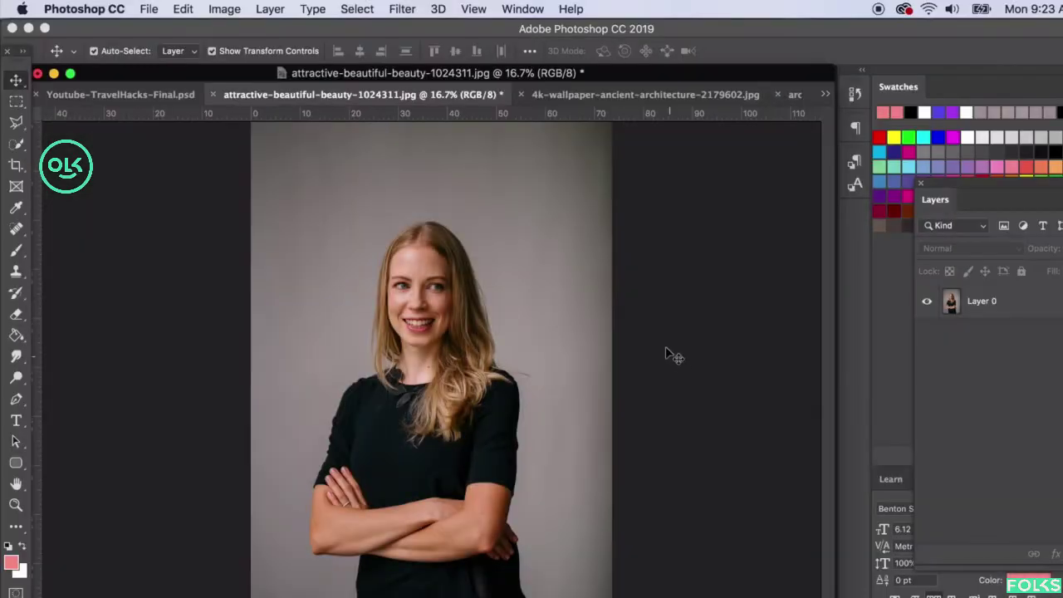
# Select the woman on Layer 0 automatically with the Select Subject command.
pyautogui.moveTo(973, 204); pyautogui.dragTo(782, 186)
pyautogui.click(534, 231)
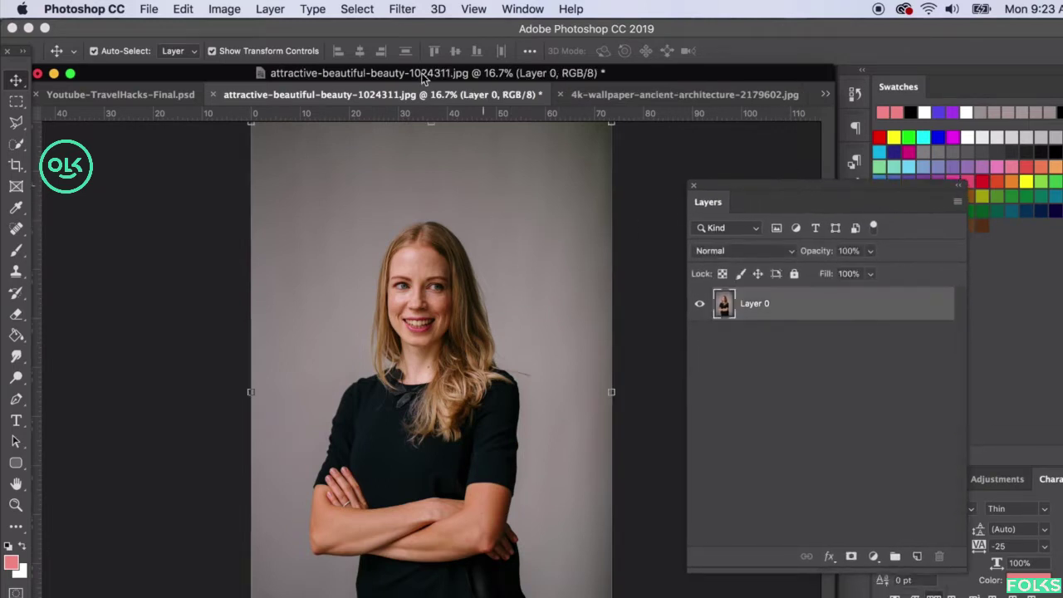
pyautogui.click(357, 8)
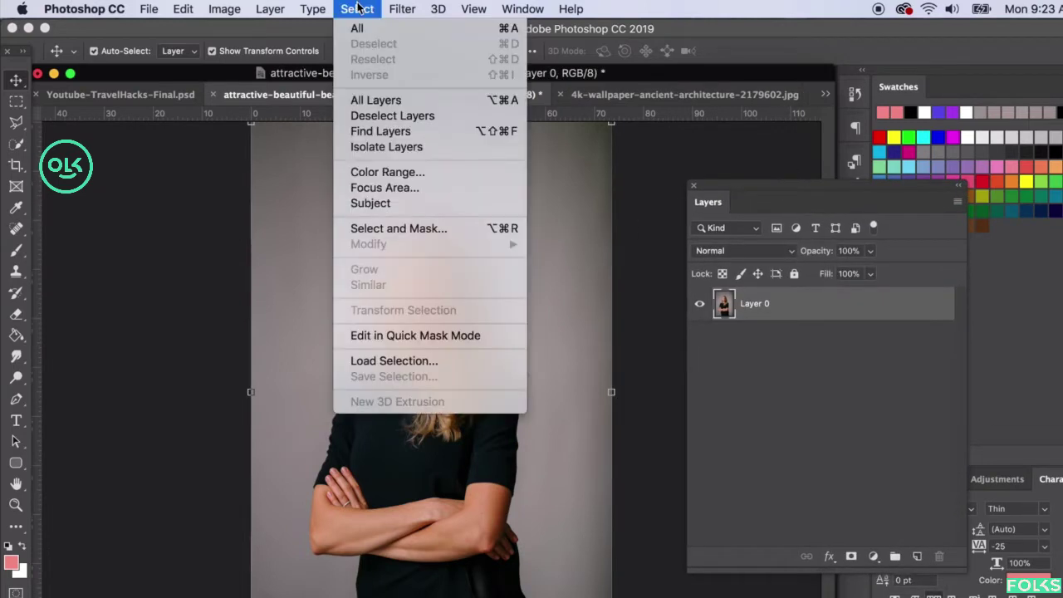
pyautogui.click(369, 202)
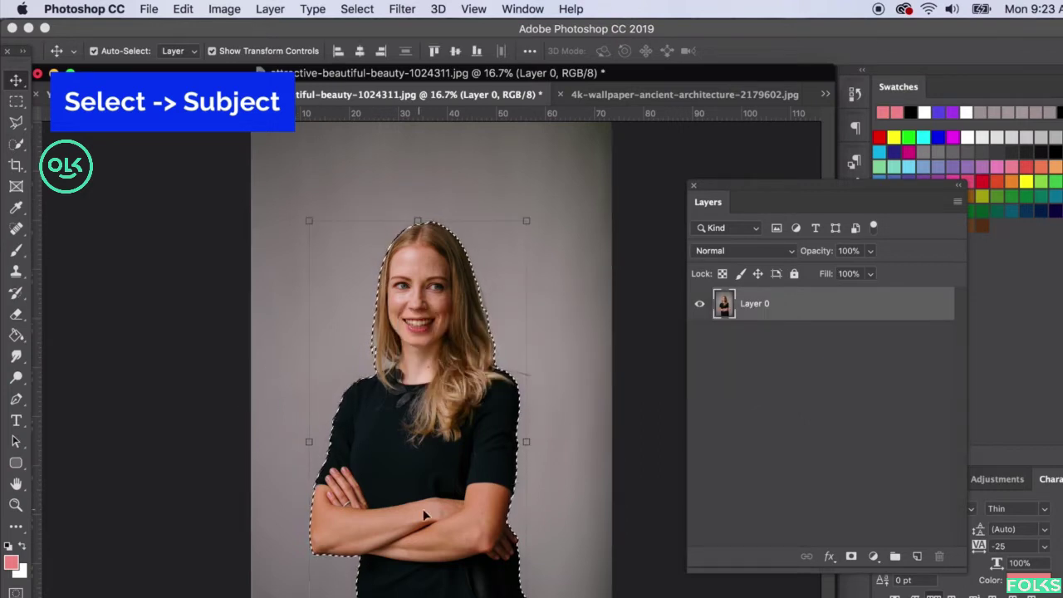
# Subtract the excess strip along the hair on the photo's left side from the selection using the Magnetic Lasso tool.
pyautogui.scroll(3, 469, 531)
pyautogui.scroll(1, 469, 537)
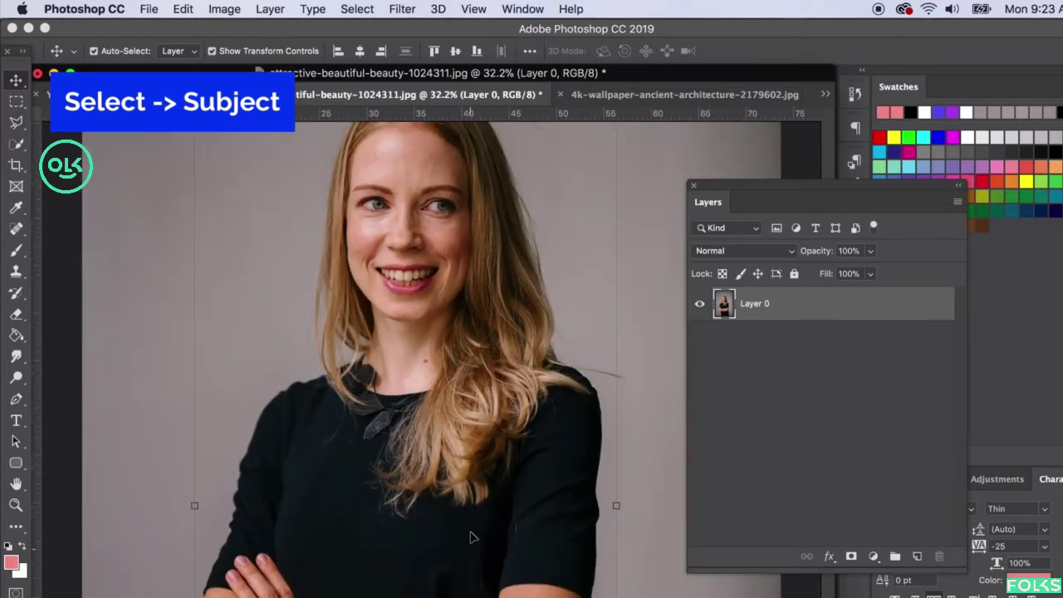
pyautogui.scroll(3, 426, 489)
pyautogui.scroll(4, 352, 529)
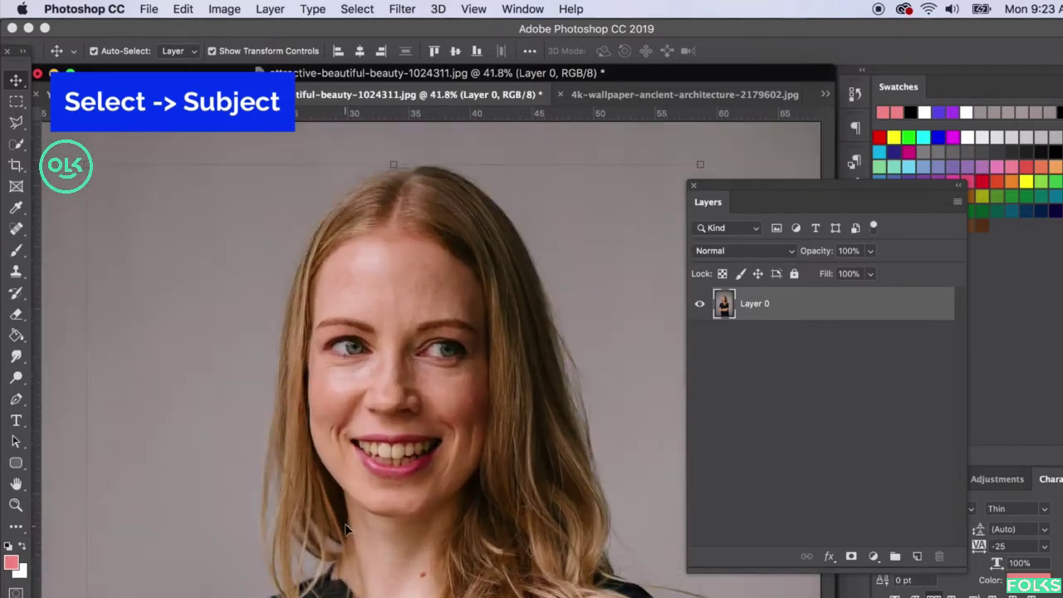
pyautogui.scroll(-2, 285, 432)
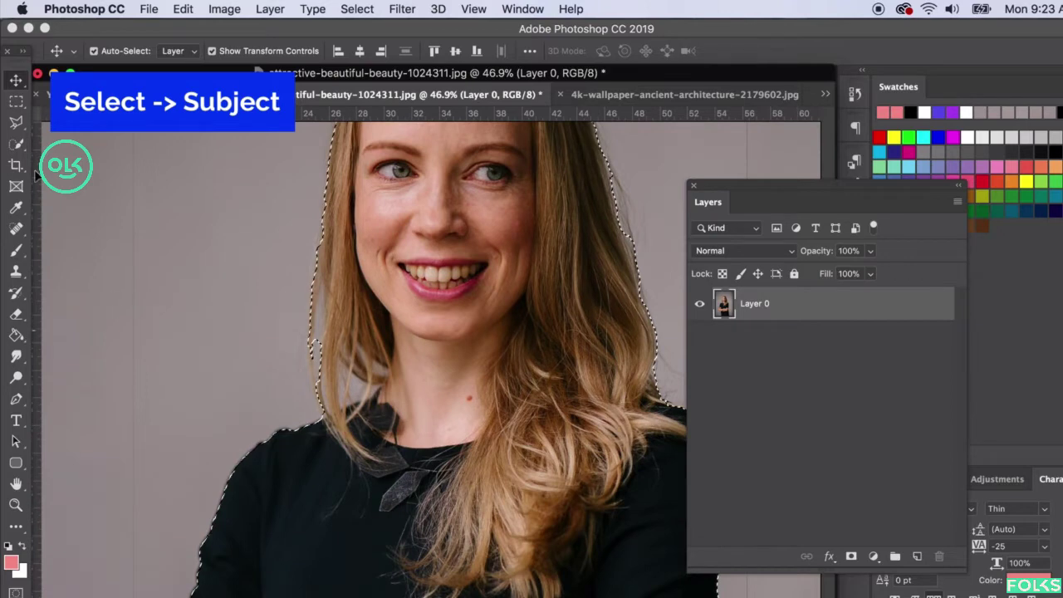
pyautogui.scroll(2, 38, 174)
pyautogui.click(17, 143)
pyautogui.click(20, 126)
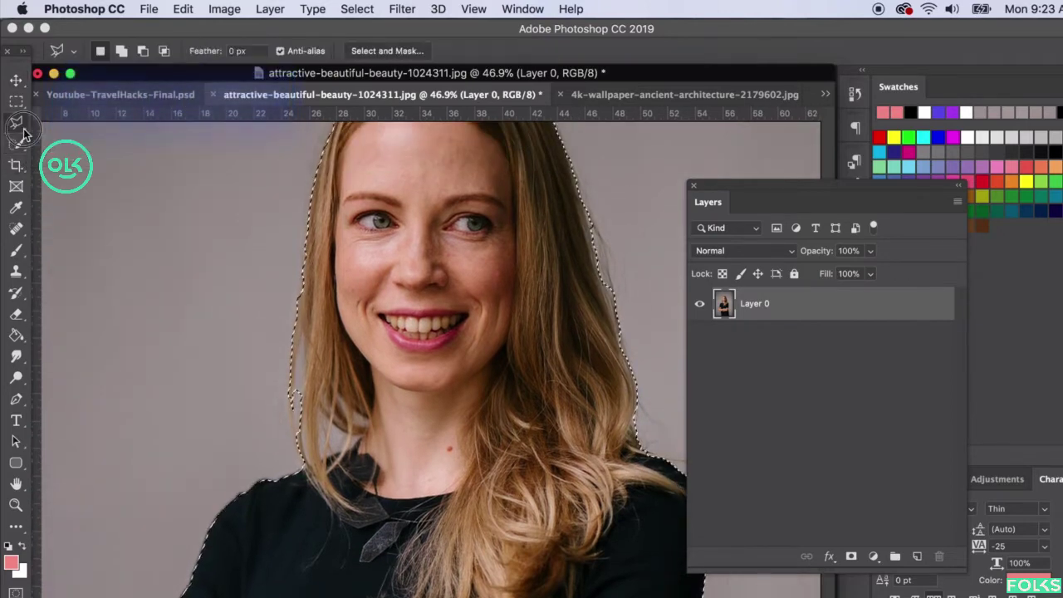
pyautogui.click(18, 124)
pyautogui.click(79, 156)
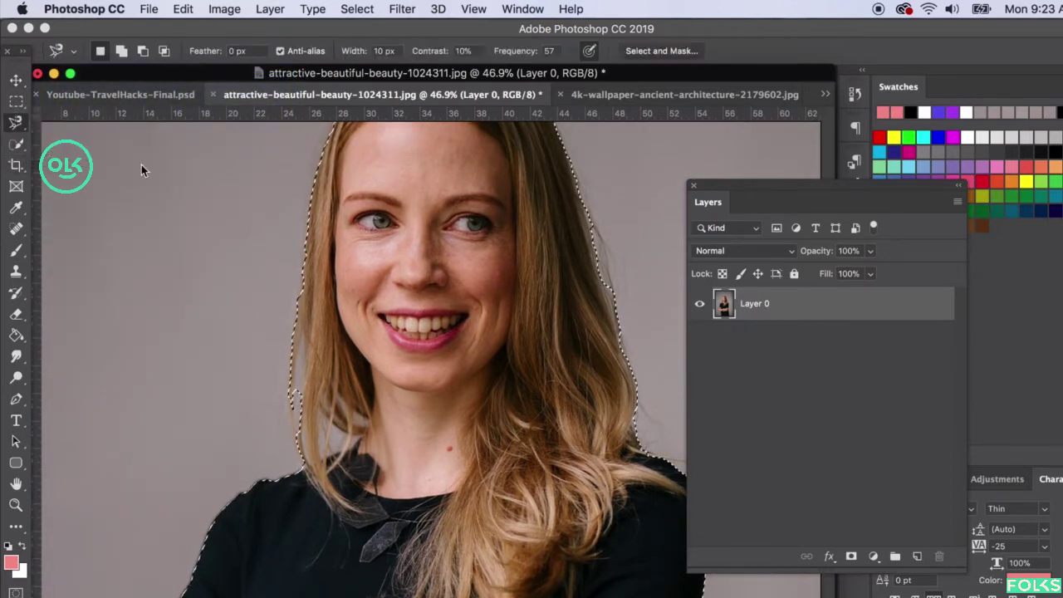
pyautogui.click(300, 292)
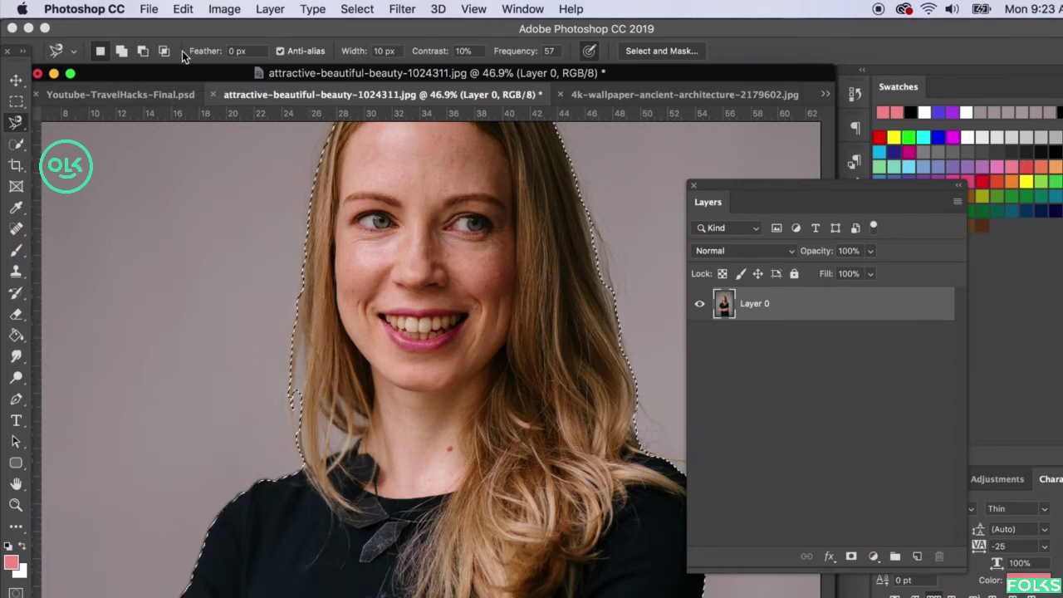
pyautogui.click(142, 51)
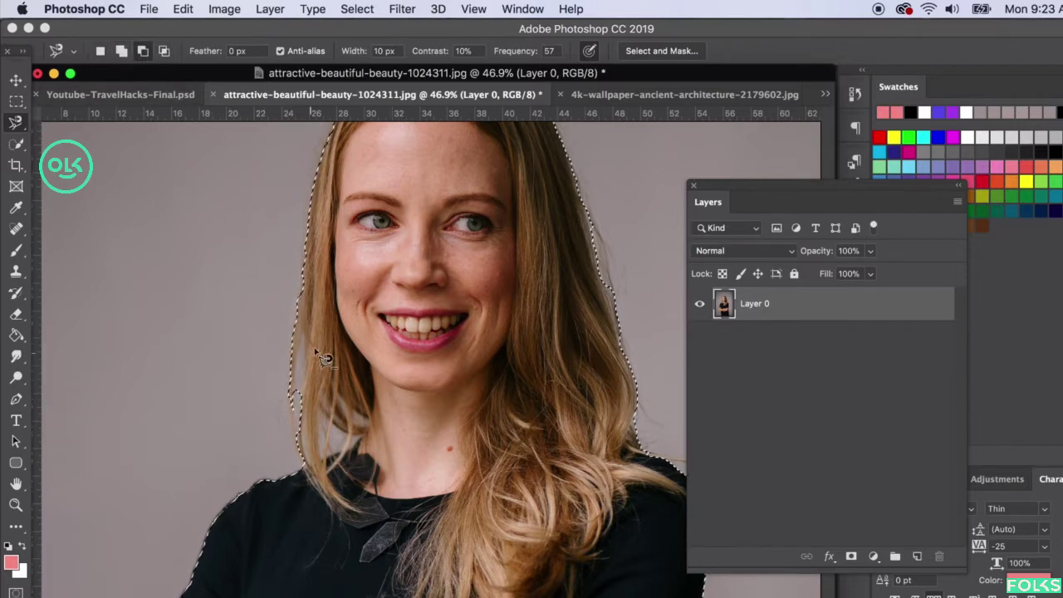
pyautogui.click(304, 274)
pyautogui.moveTo(305, 310); pyautogui.dragTo(304, 450)
pyautogui.doubleClick(307, 452)
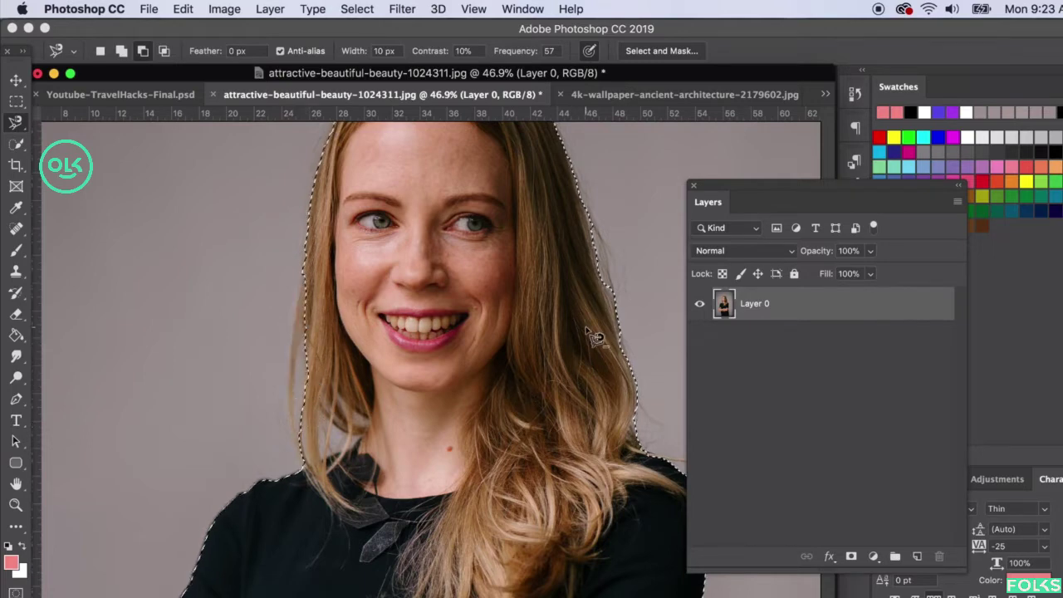
# Draw a closed Pen tool path along the hair's edge on the photo's right side and out into the grey background.
pyautogui.hscroll(5, 592, 337)
pyautogui.scroll(2, 593, 336)
pyautogui.scroll(2, 548, 340)
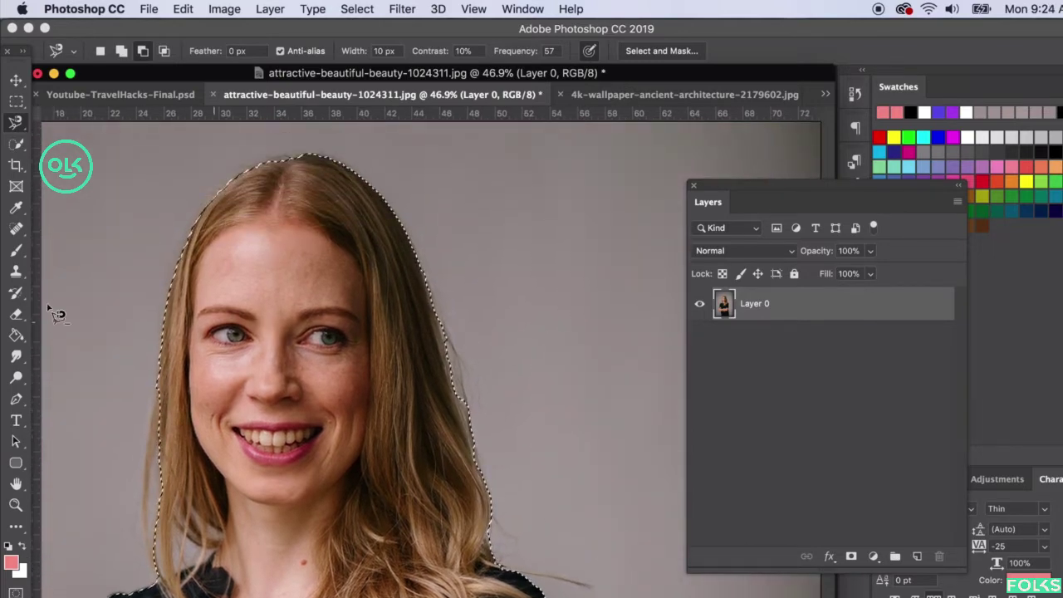
pyautogui.click(15, 400)
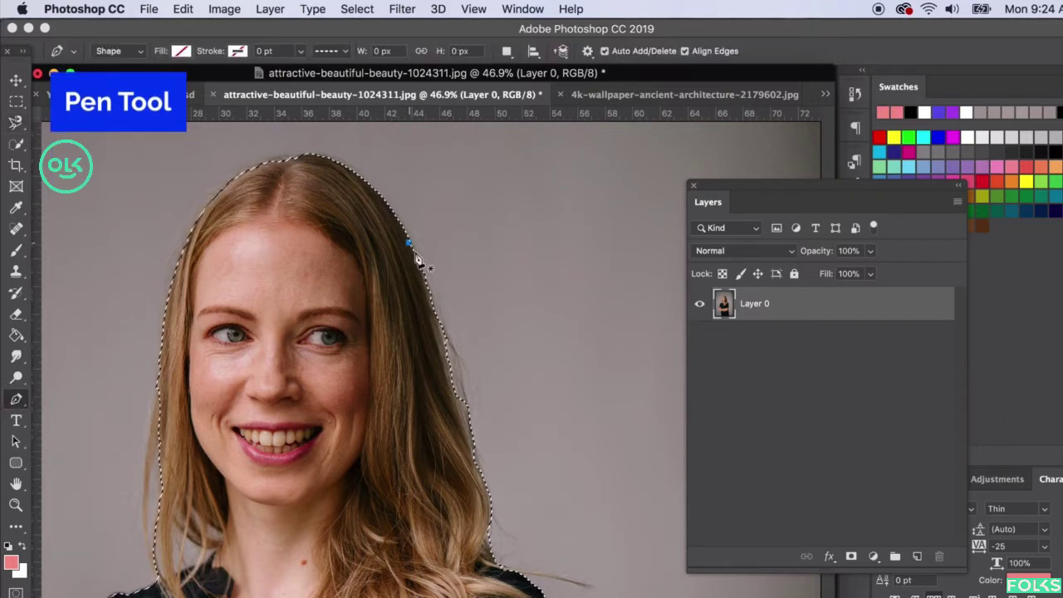
pyautogui.click(407, 243)
pyautogui.moveTo(436, 324); pyautogui.dragTo(443, 342)
pyautogui.moveTo(459, 406); pyautogui.dragTo(490, 495)
pyautogui.click(562, 455)
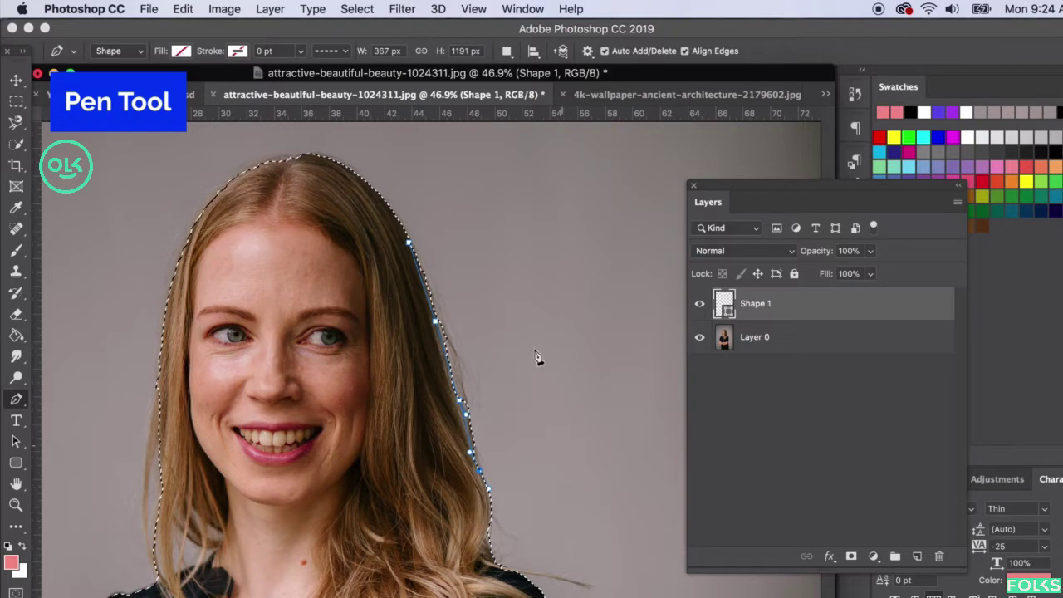
pyautogui.click(532, 346)
pyautogui.click(486, 248)
pyautogui.click(410, 243)
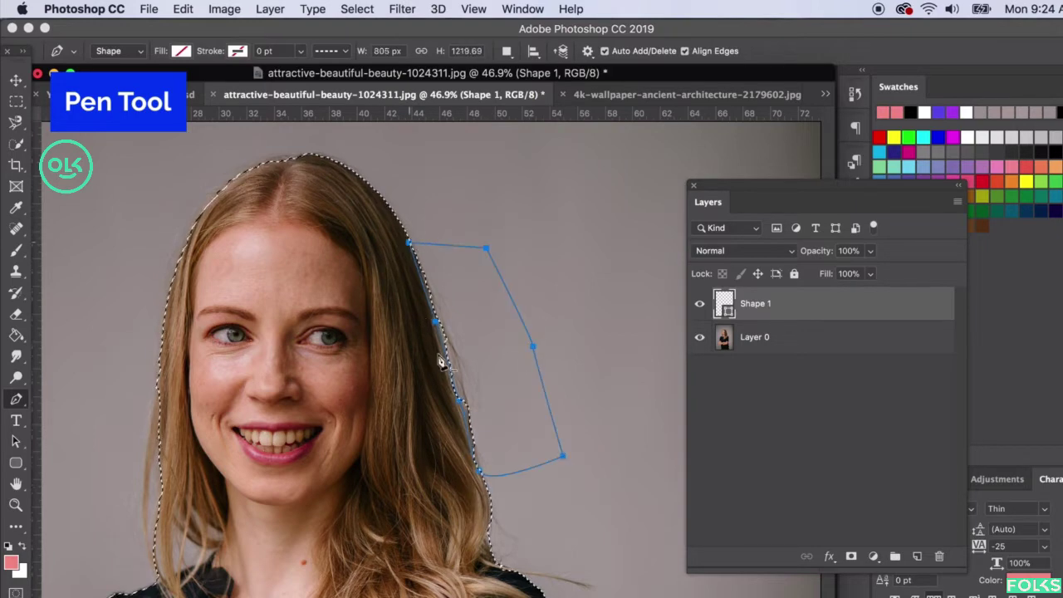
# Subtract the pen path's area from the selection with a 0-pixel feather radius and anti-aliasing.
pyautogui.rightClick(424, 244)
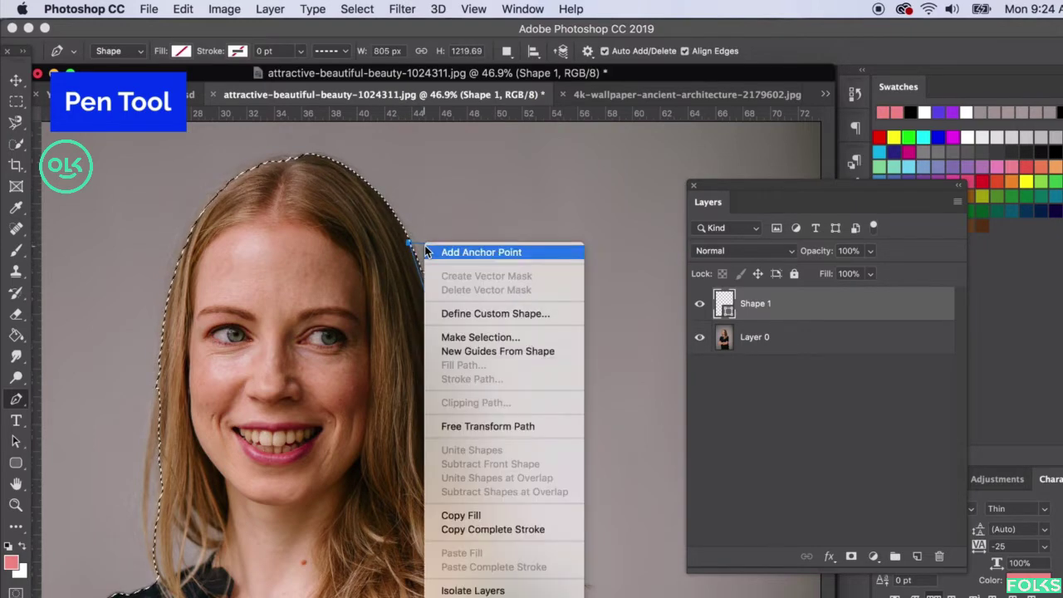
pyautogui.click(490, 336)
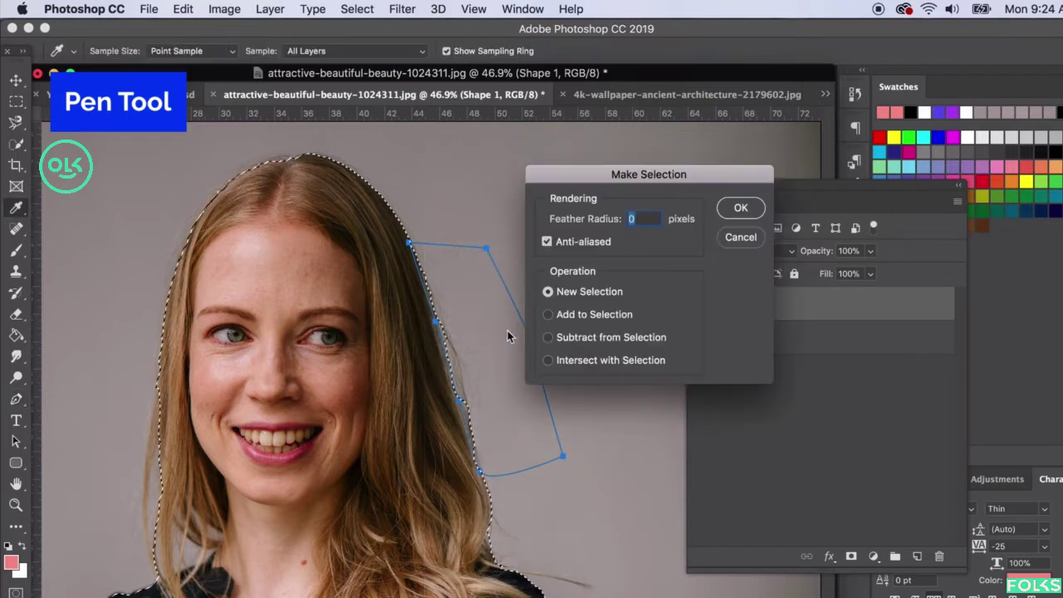
pyautogui.click(558, 337)
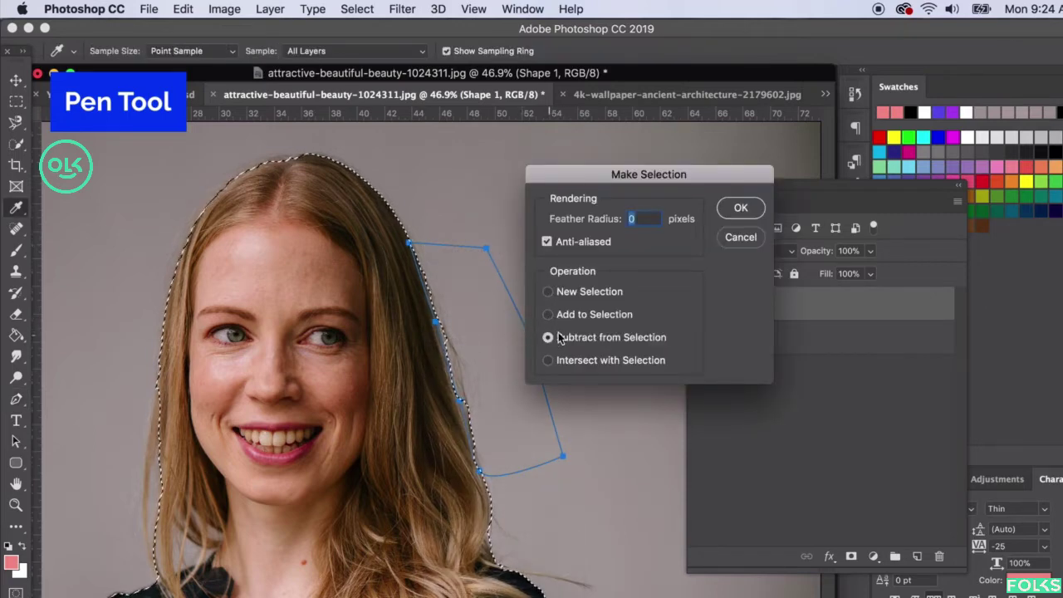
pyautogui.click(736, 209)
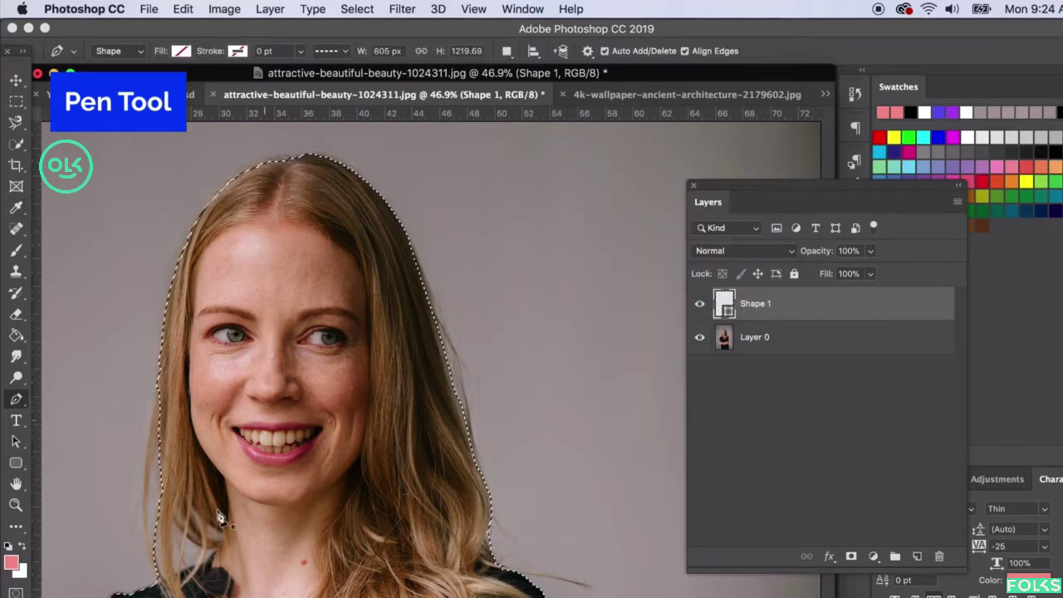
# Examine the selection outline around the woman's shoulders, arms, waist and hair for inaccurate edges.
pyautogui.hscroll(-2, 212, 540)
pyautogui.scroll(-4, 212, 539)
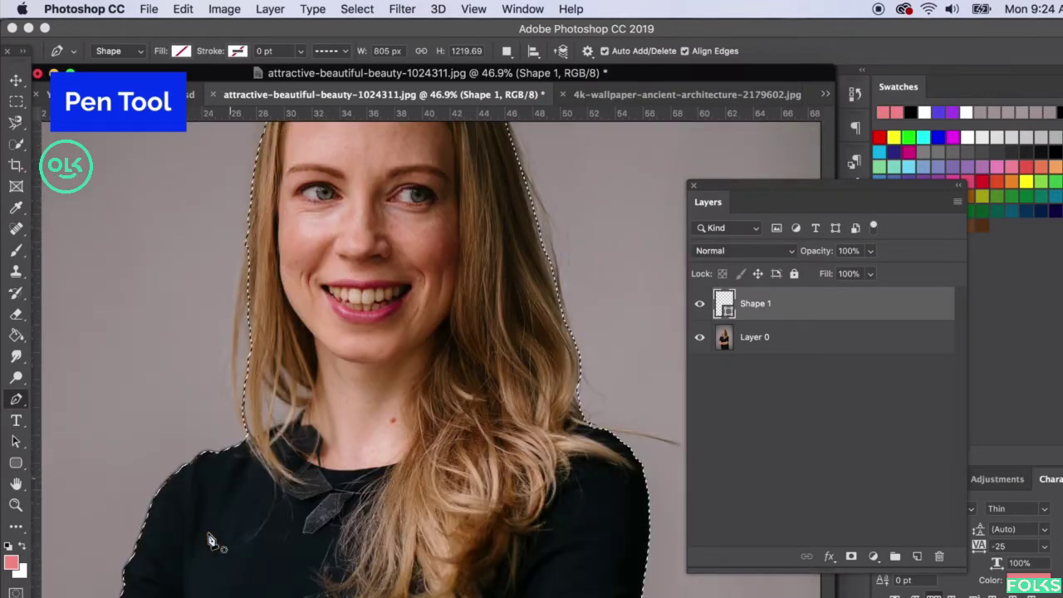
pyautogui.scroll(-6, 211, 539)
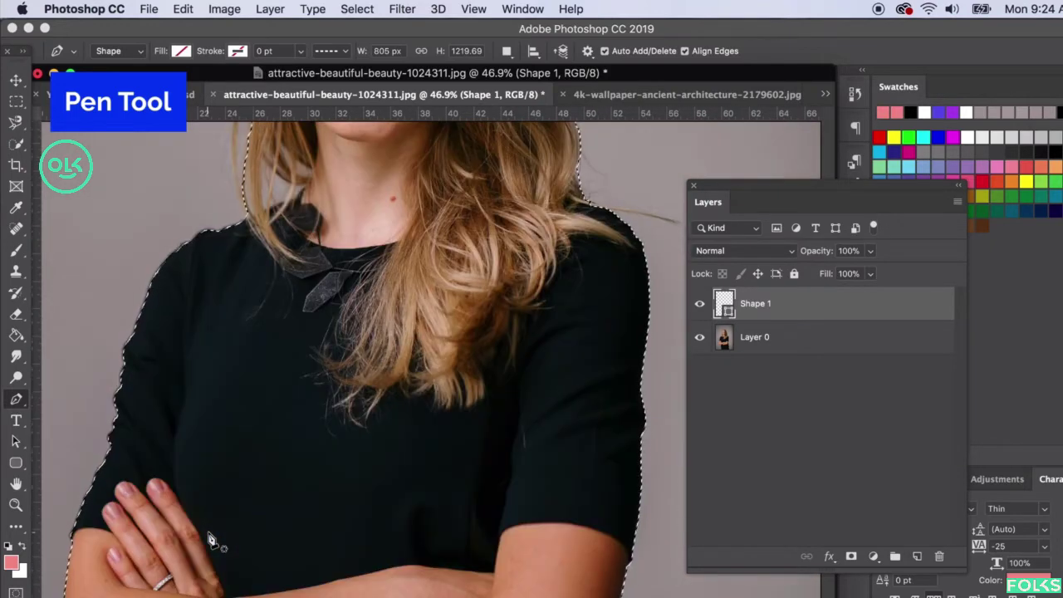
pyautogui.hscroll(-1, 211, 540)
pyautogui.scroll(-6, 212, 540)
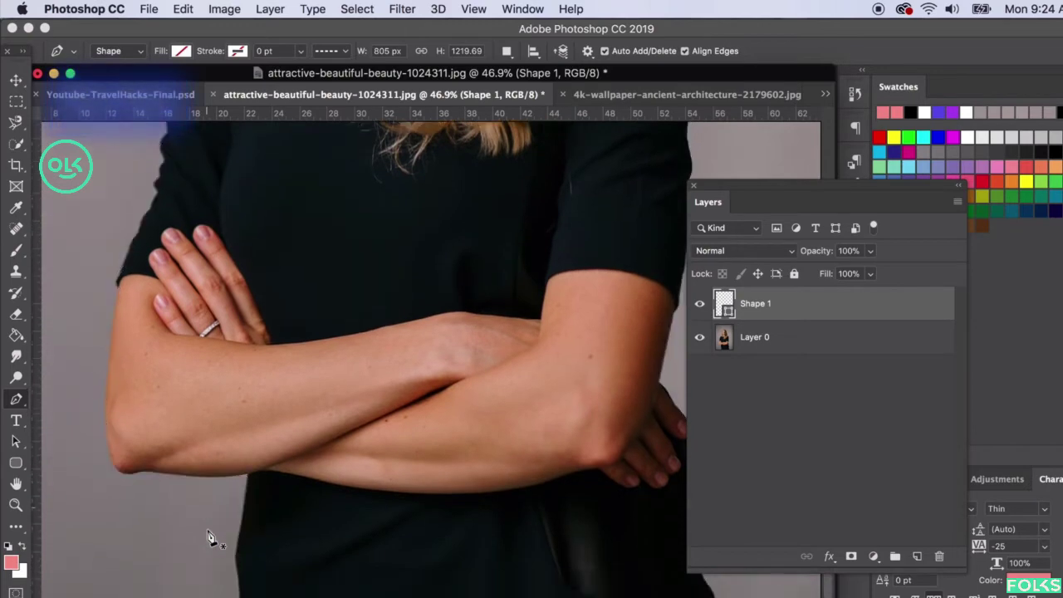
pyautogui.hscroll(2, 210, 538)
pyautogui.scroll(8, 210, 538)
pyautogui.hscroll(-1, 210, 539)
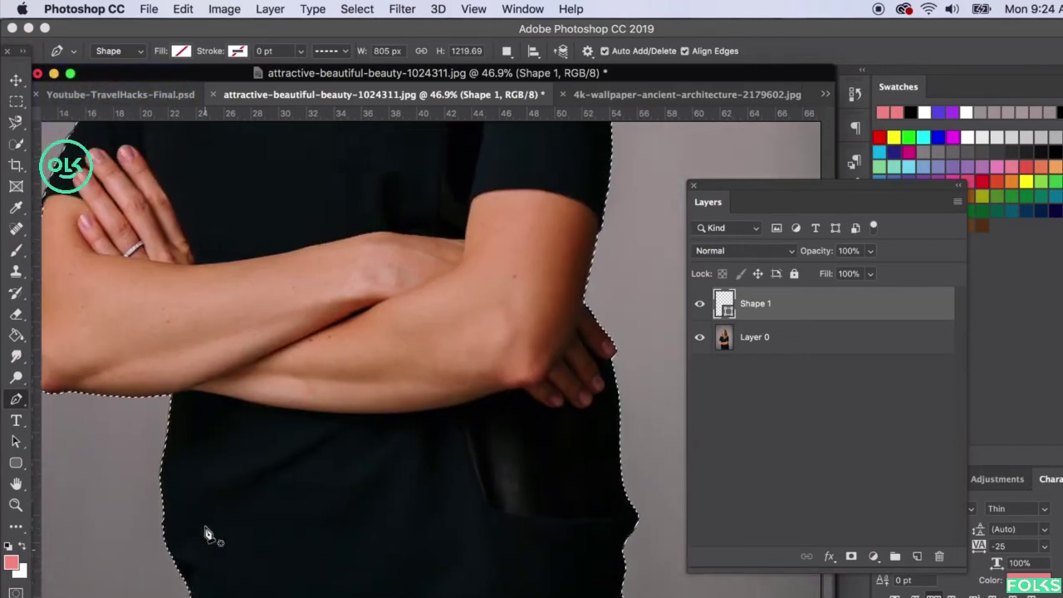
pyautogui.scroll(8, 208, 534)
pyautogui.hscroll(2, 207, 534)
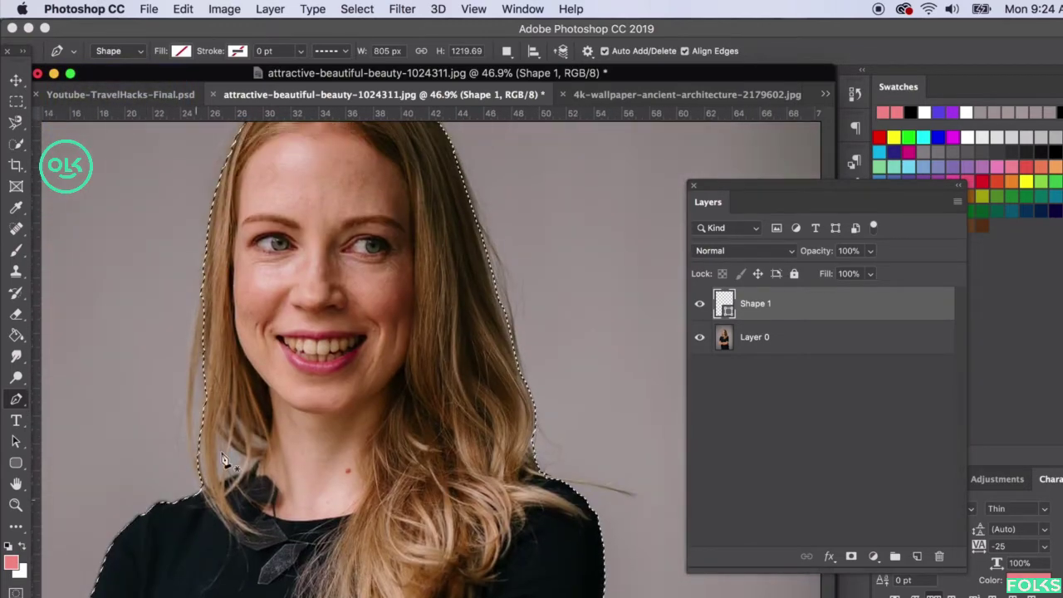
pyautogui.scroll(1, 231, 471)
pyautogui.hscroll(-1, 237, 490)
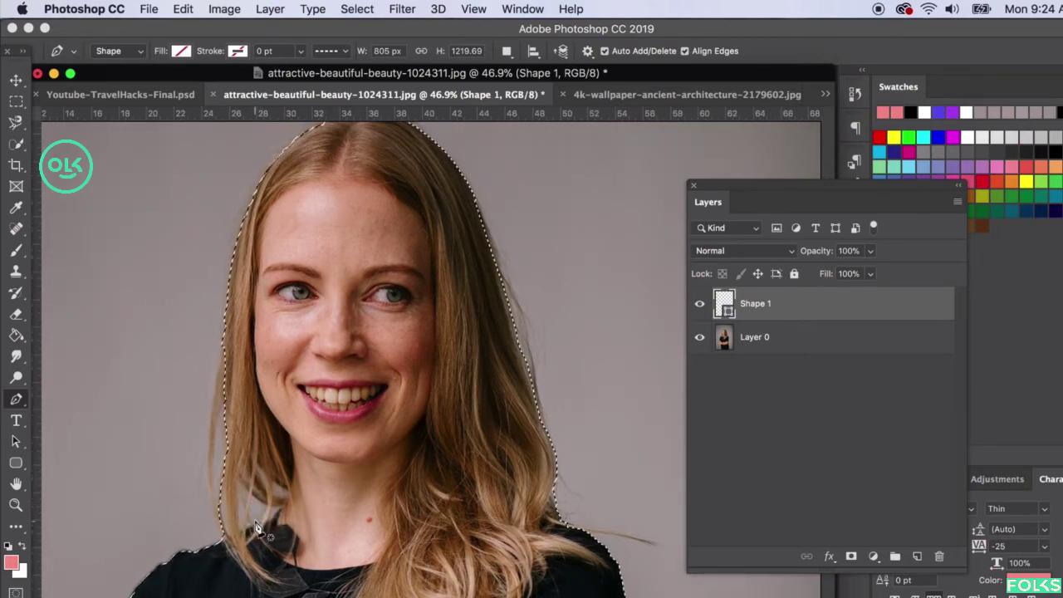
# Add the missing hair strip on the photo's left side to the selection using a closed Pen tool path with 0-pixel feather and anti-aliasing.
pyautogui.click(226, 295)
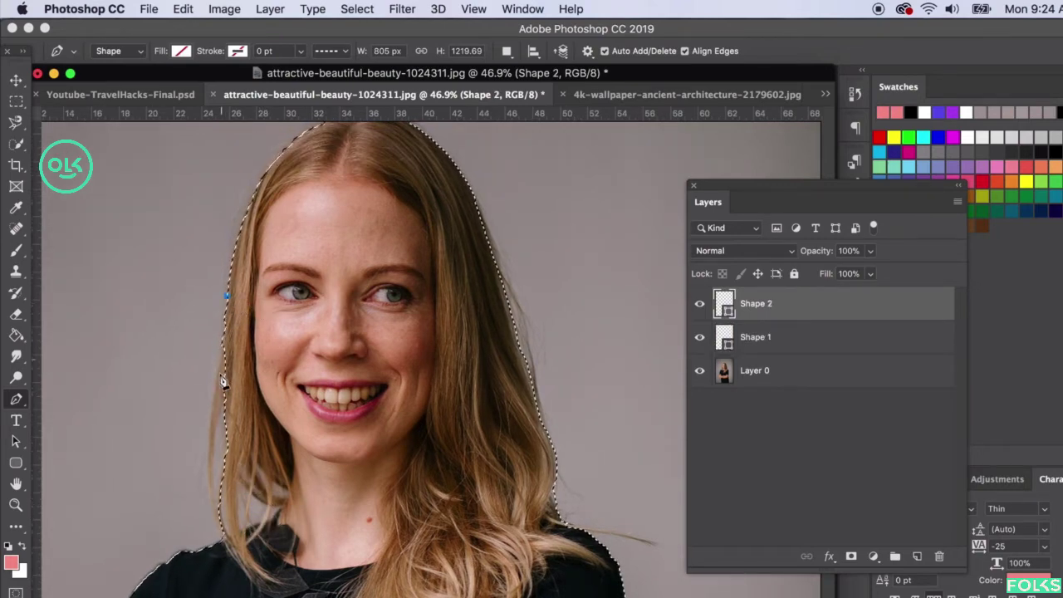
pyautogui.click(221, 395)
pyautogui.click(210, 503)
pyautogui.click(224, 536)
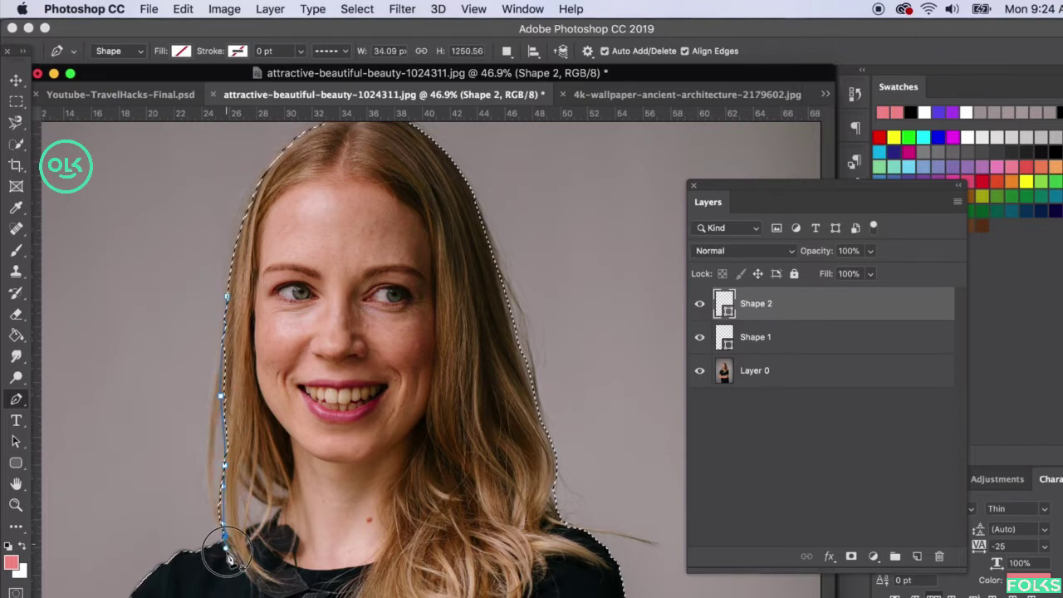
pyautogui.rightClick(221, 395)
pyautogui.click(266, 387)
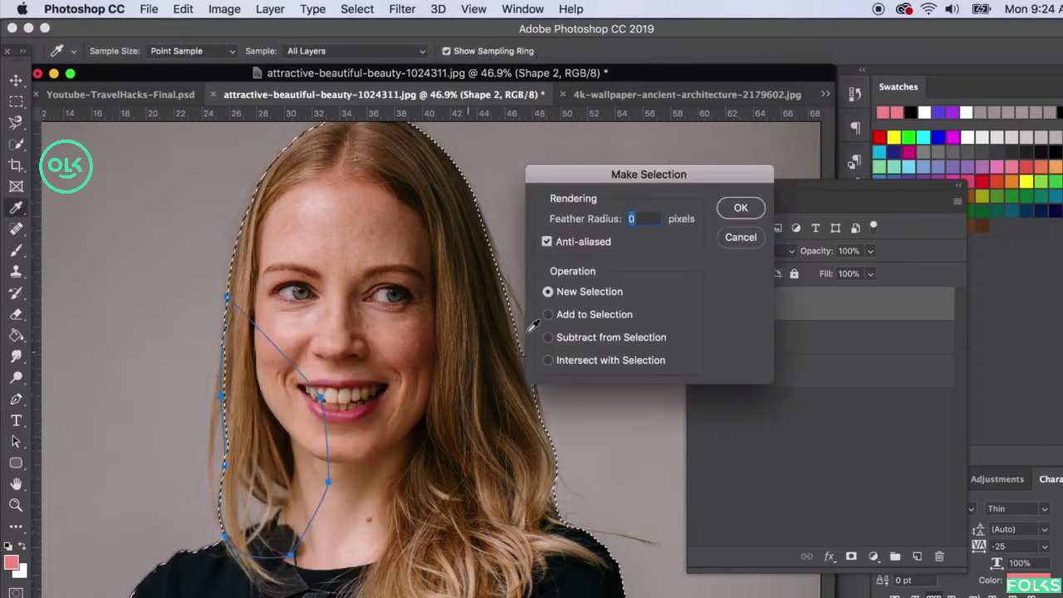
pyautogui.click(732, 207)
# Outline the upper-left crown of the head with a closed Pen tool path and add it to the selection with 0-pixel feather and anti-aliasing.
pyautogui.scroll(2, 392, 416)
pyautogui.click(378, 150)
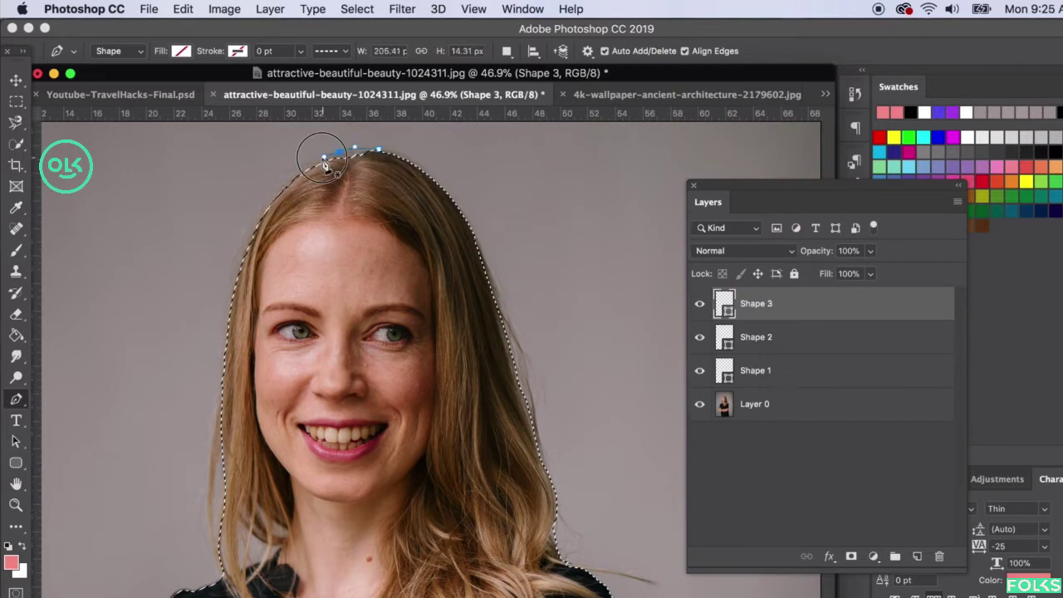
pyautogui.moveTo(340, 152); pyautogui.dragTo(321, 155)
pyautogui.moveTo(259, 218); pyautogui.dragTo(314, 210)
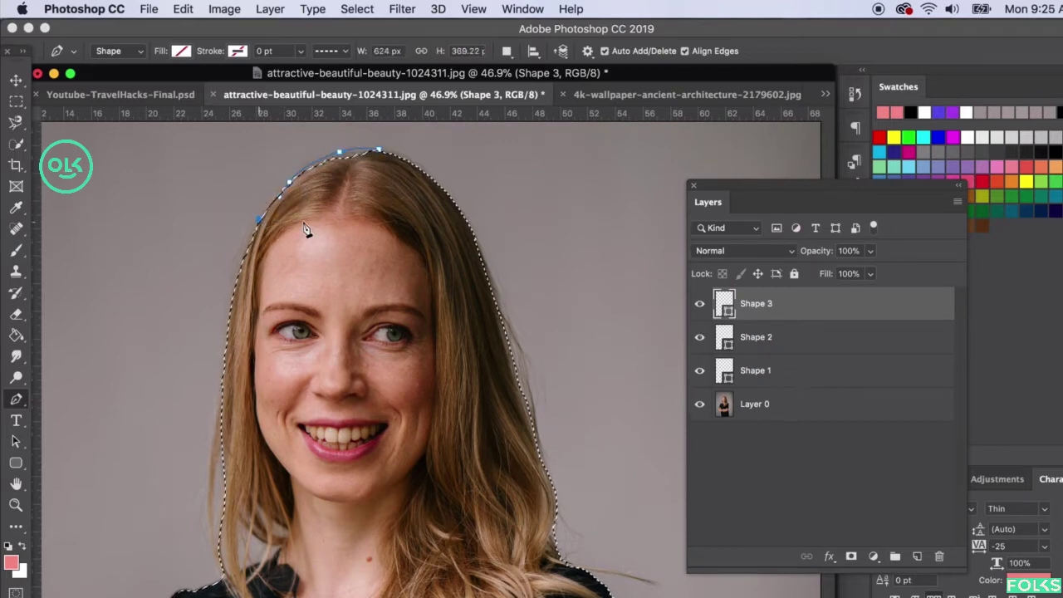
pyautogui.moveTo(366, 187); pyautogui.dragTo(379, 157)
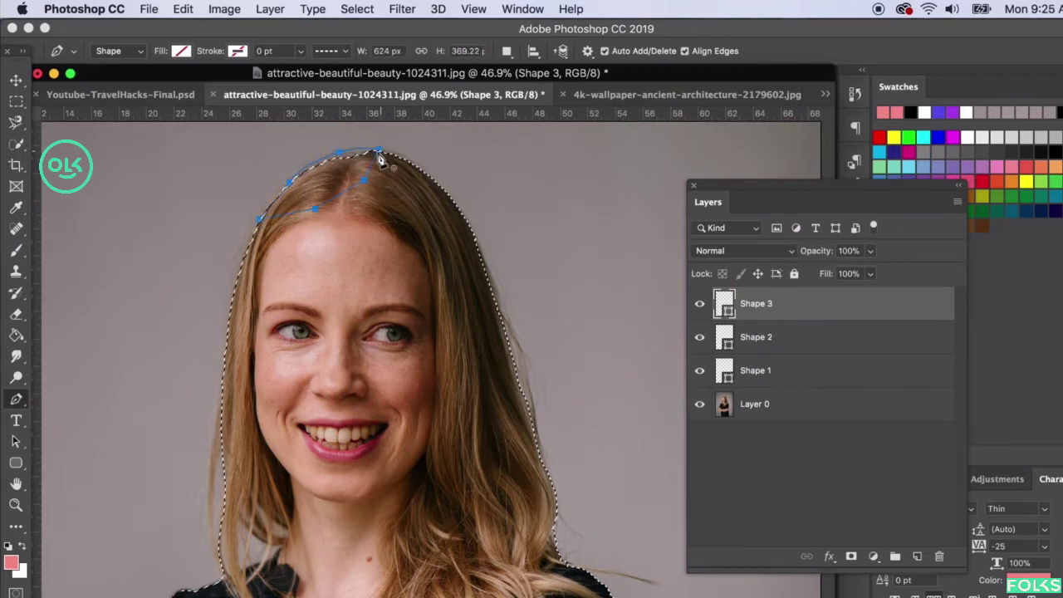
pyautogui.rightClick(336, 170)
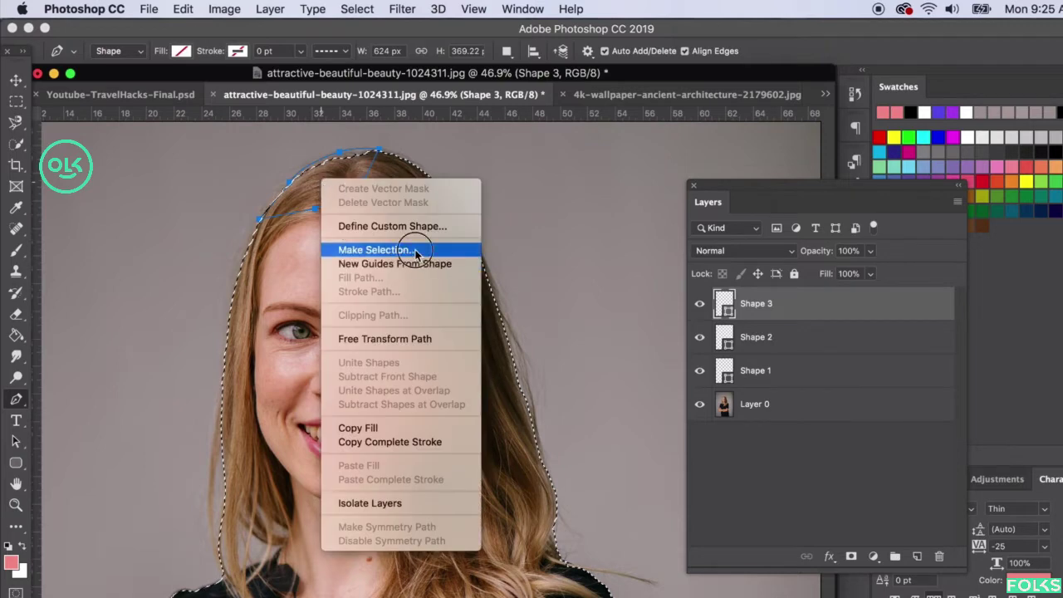
pyautogui.click(449, 243)
pyautogui.click(553, 314)
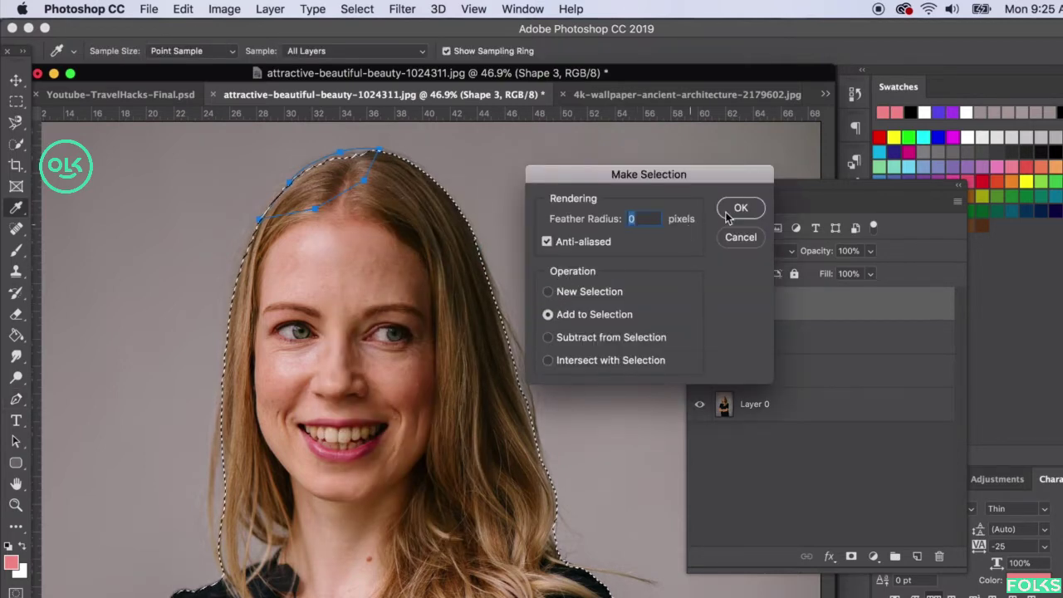
pyautogui.click(740, 207)
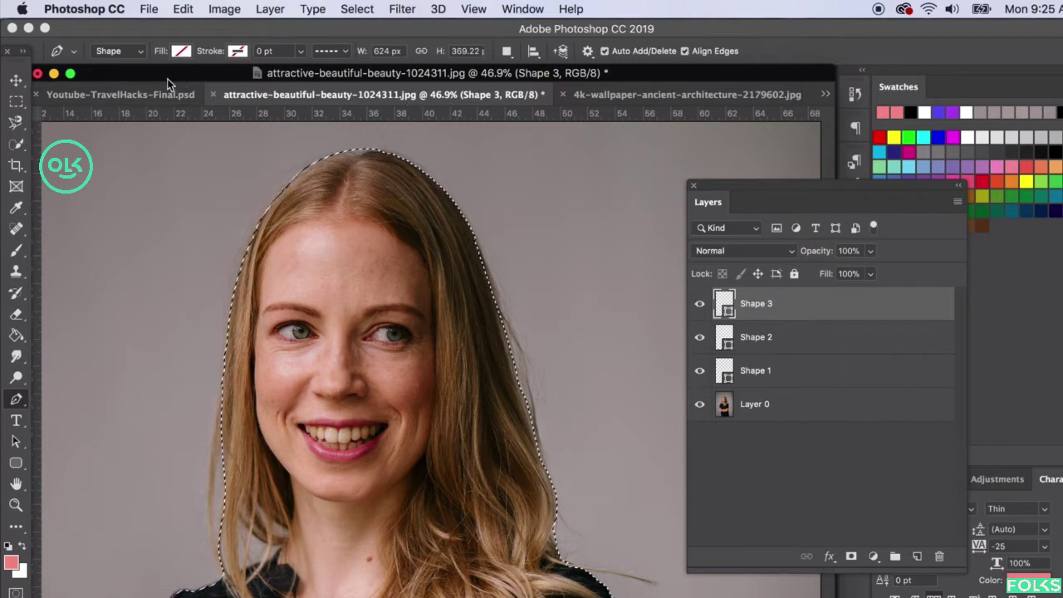
# Place a copy of the selected woman in the Untitled-3 document and move her up and left on the canvas.
pyautogui.click(825, 94)
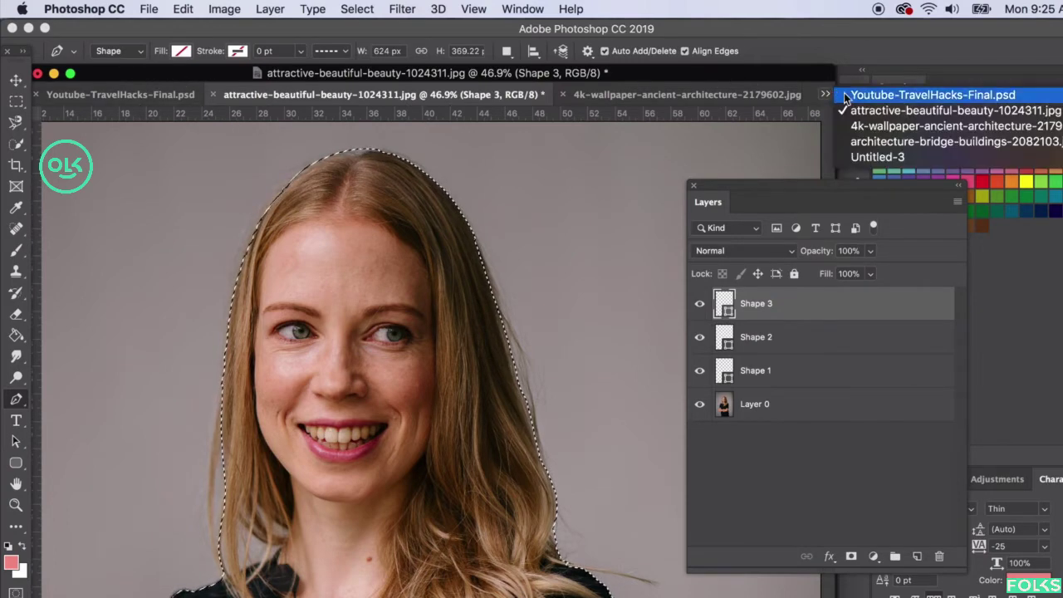
pyautogui.click(889, 159)
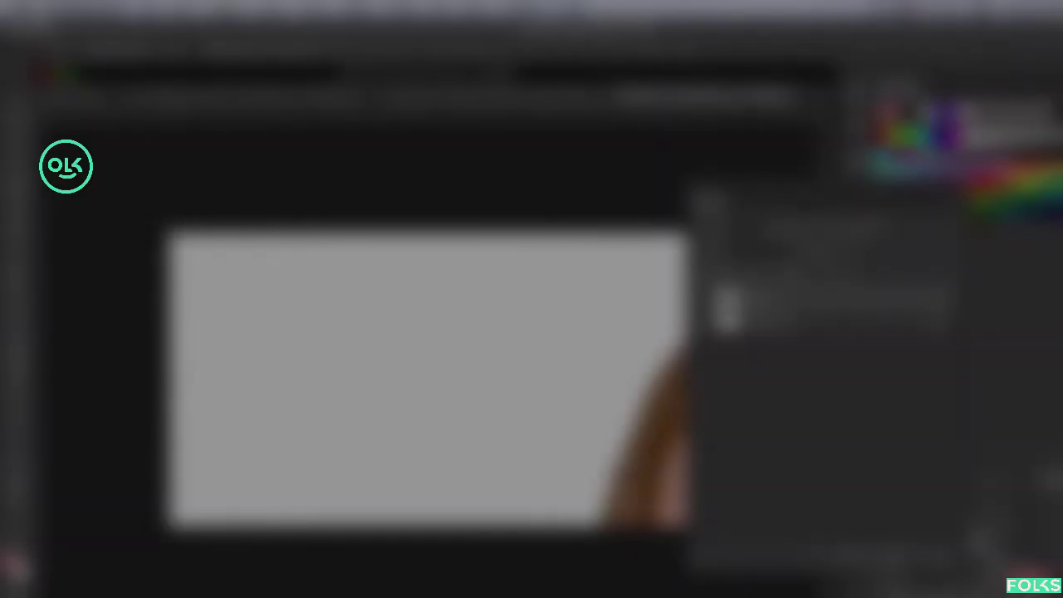
pyautogui.moveTo(669, 469); pyautogui.dragTo(389, 312)
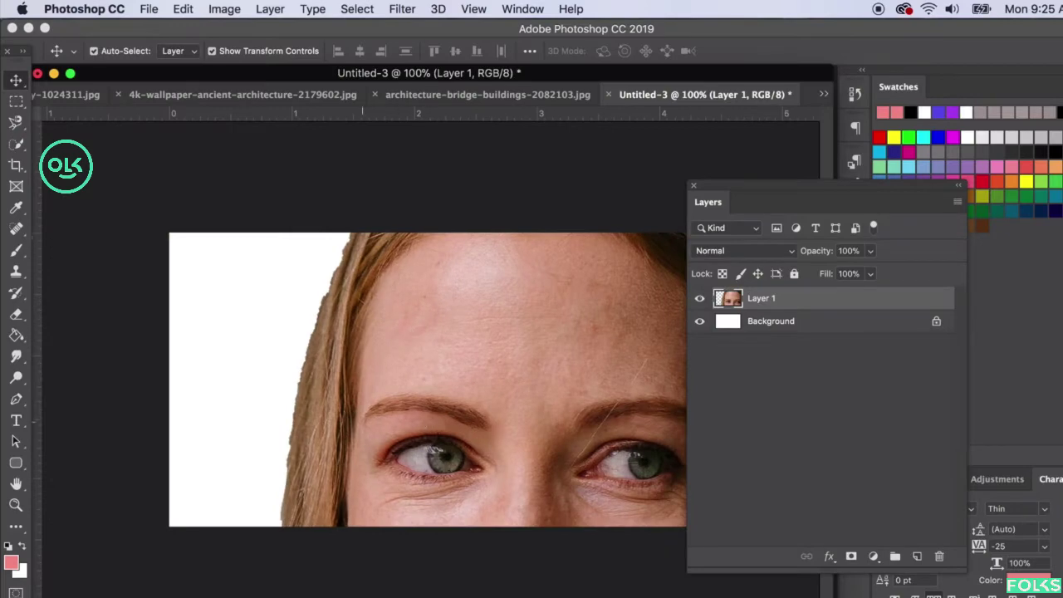
# Scale the pasted woman down proportionally and reposition her over the right half of the thumbnail canvas.
pyautogui.press('super+minus')
pyautogui.press('super+minus')
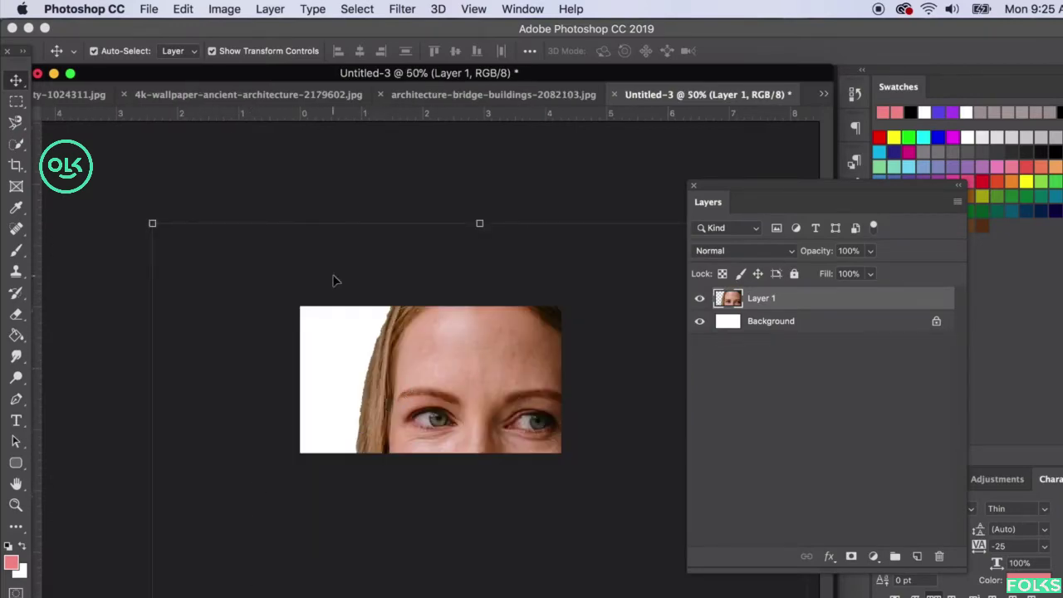
pyautogui.moveTo(147, 220); pyautogui.dragTo(531, 548)
pyautogui.moveTo(474, 514); pyautogui.dragTo(428, 253)
pyautogui.moveTo(620, 274); pyautogui.dragTo(447, 386)
pyautogui.moveTo(561, 290); pyautogui.dragTo(495, 366)
pyautogui.moveTo(448, 405); pyautogui.dragTo(474, 347)
# Refine the woman's scale and position so her head sits just below the canvas's upper edge and her crossed arms meet the lower edge.
pyautogui.moveTo(395, 559); pyautogui.dragTo(414, 524)
pyautogui.moveTo(396, 556); pyautogui.dragTo(383, 573)
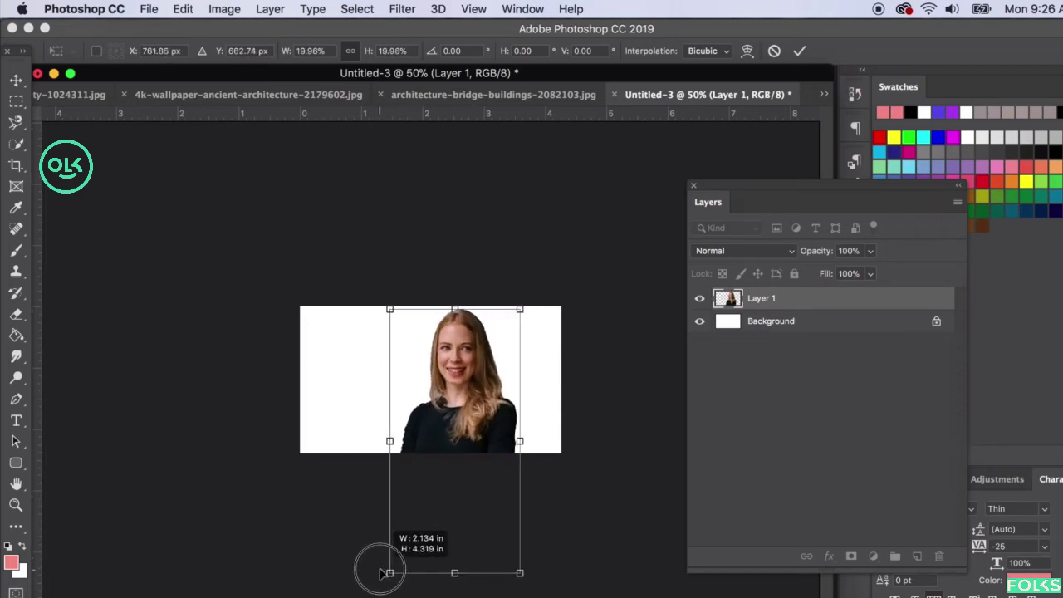
pyautogui.moveTo(384, 573); pyautogui.dragTo(417, 505)
pyautogui.moveTo(467, 399); pyautogui.dragTo(456, 392)
pyautogui.moveTo(513, 311); pyautogui.dragTo(519, 308)
pyautogui.press('Return')
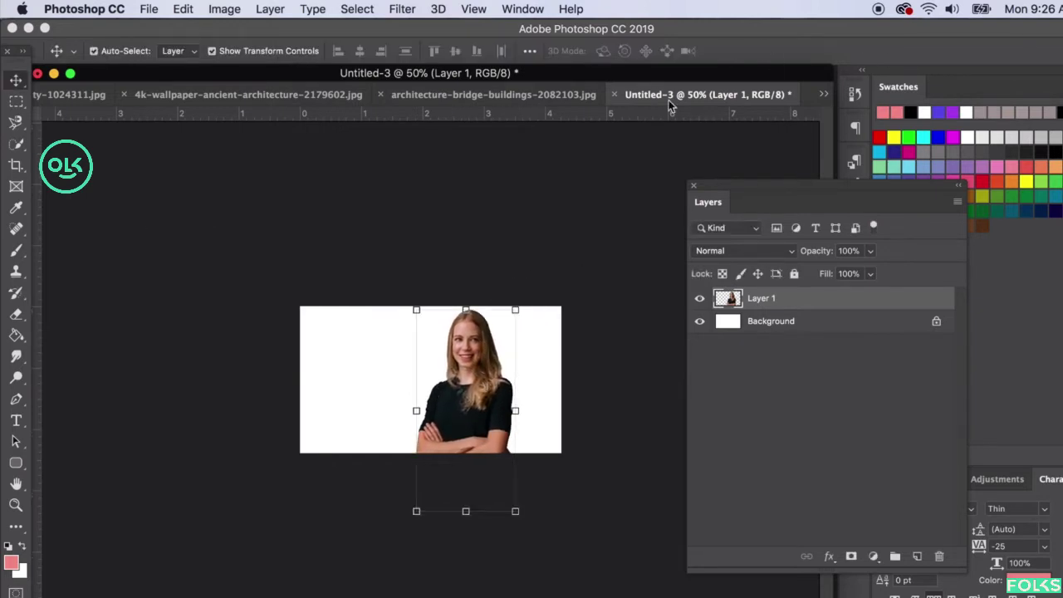
# Shift the cut-out woman slightly to the right on the thumbnail canvas.
pyautogui.click(375, 459)
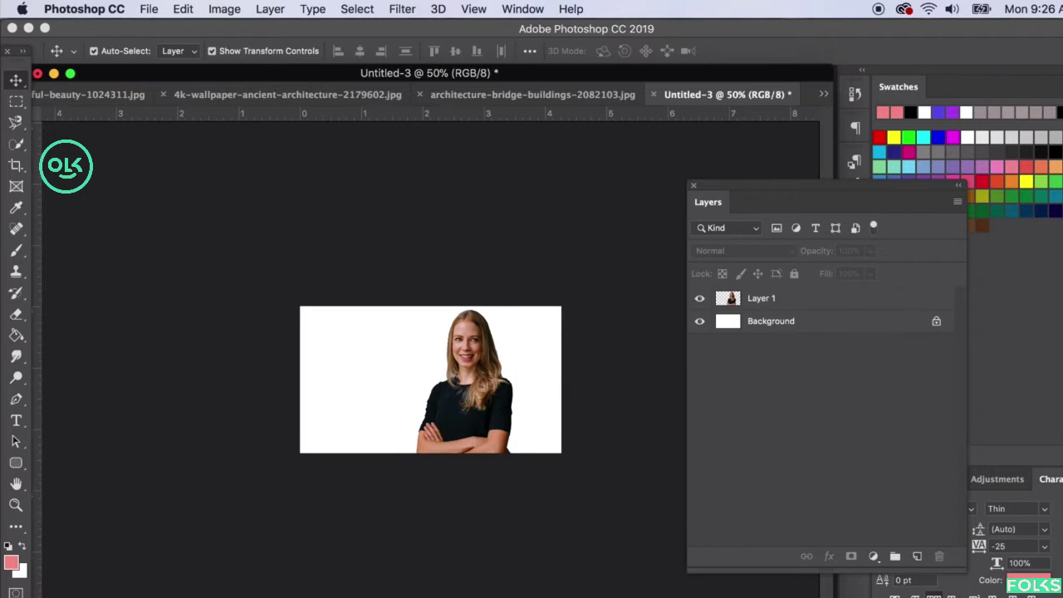
pyautogui.press('super+1')
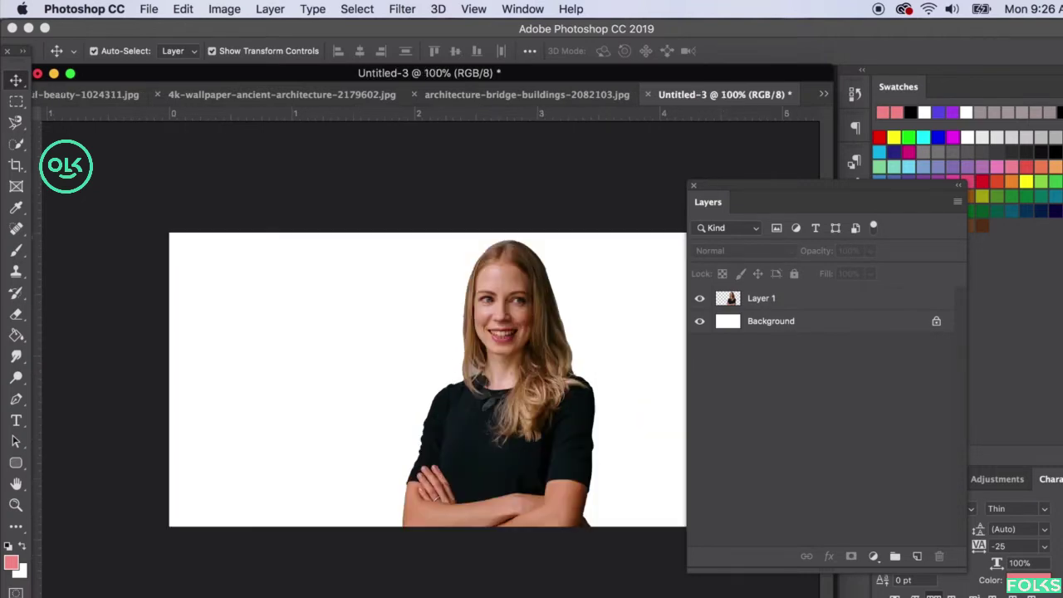
pyautogui.moveTo(477, 399); pyautogui.dragTo(498, 393)
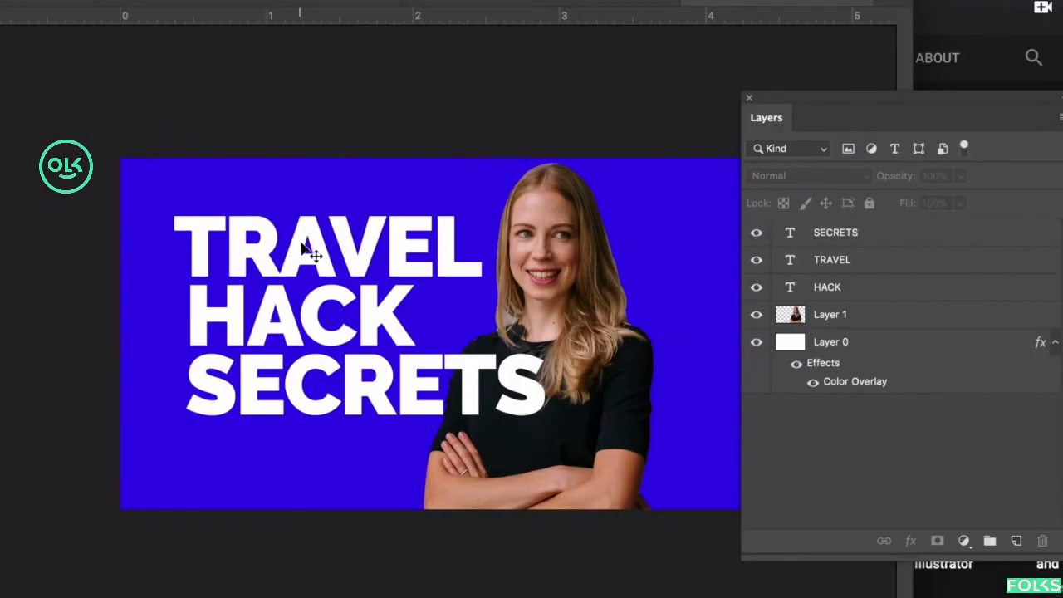
# Try moving the HACK text closer to TRAVEL to even out the spacing between the title lines.
pyautogui.click(304, 249)
pyautogui.moveTo(312, 322)
pyautogui.mouseDown()
pyautogui.moveTo(323, 305)
pyautogui.moveTo(309, 315)
pyautogui.mouseUp()
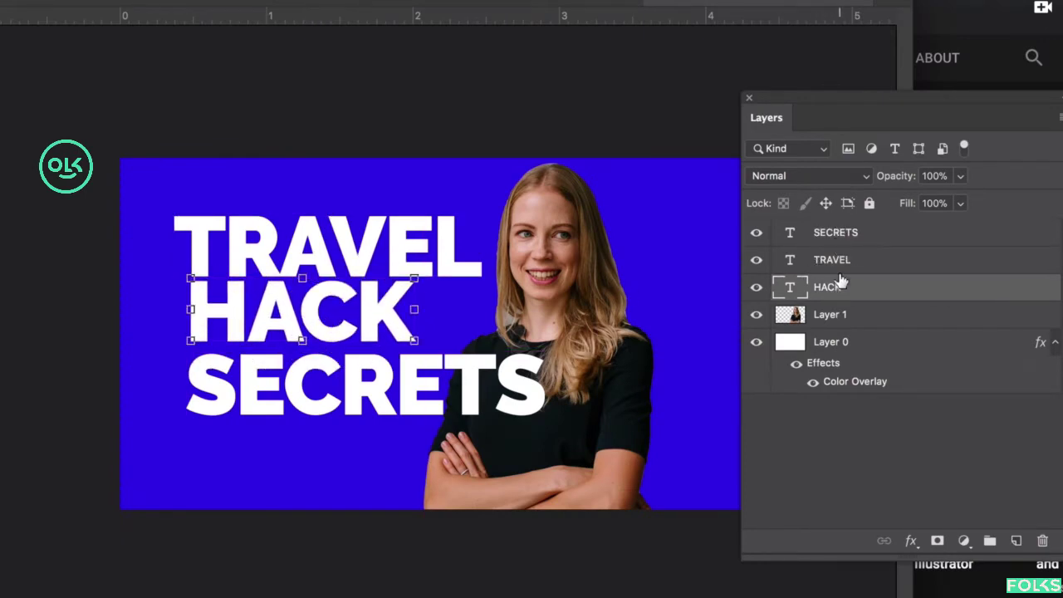
pyautogui.moveTo(352, 400)
pyautogui.mouseDown()
pyautogui.moveTo(378, 398)
pyautogui.moveTo(353, 401)
pyautogui.mouseUp()
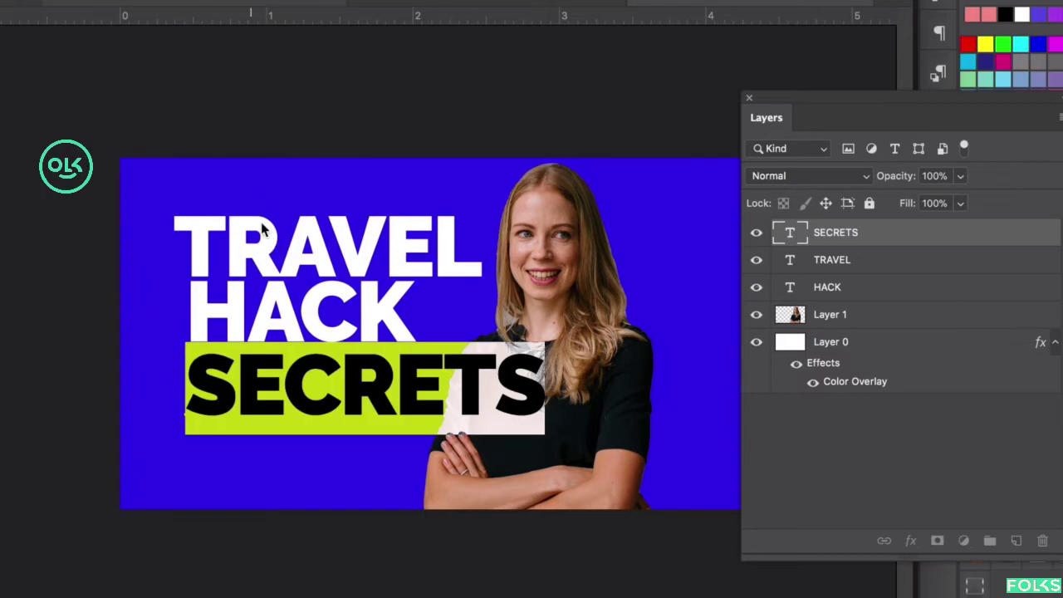
pyautogui.moveTo(344, 333); pyautogui.dragTo(337, 330)
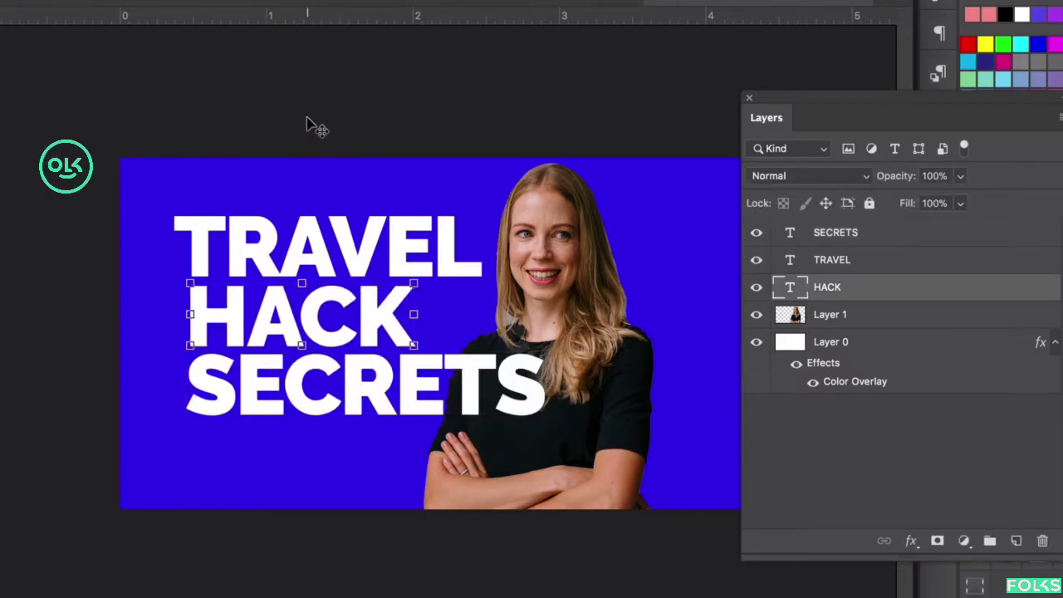
pyautogui.click(308, 123)
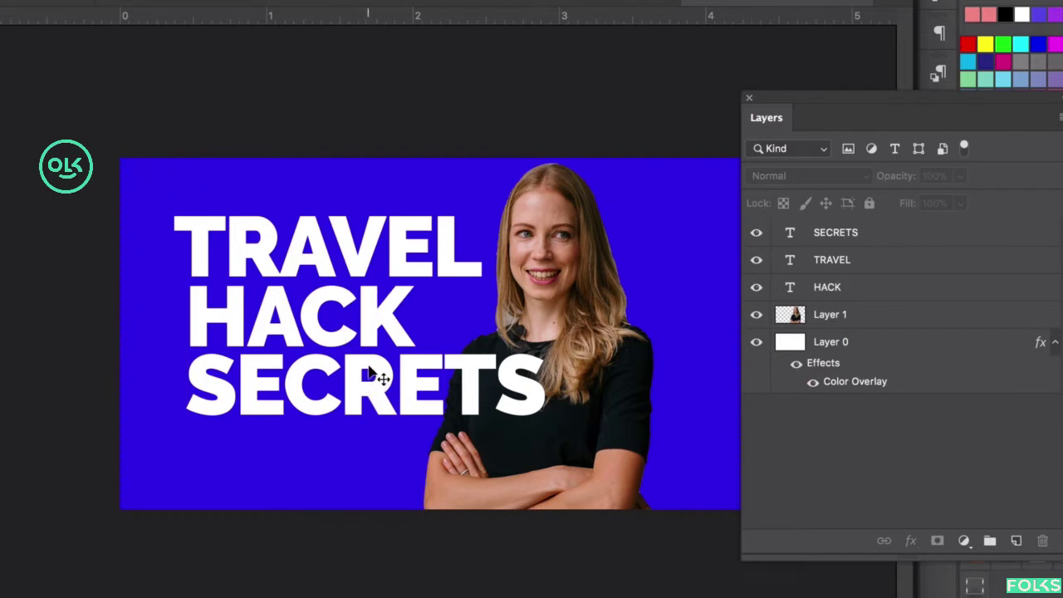
# Change the color of the SECRETS text to yellow, hex fefb04.
pyautogui.click(834, 348)
pyautogui.click(277, 110)
pyautogui.click(413, 363)
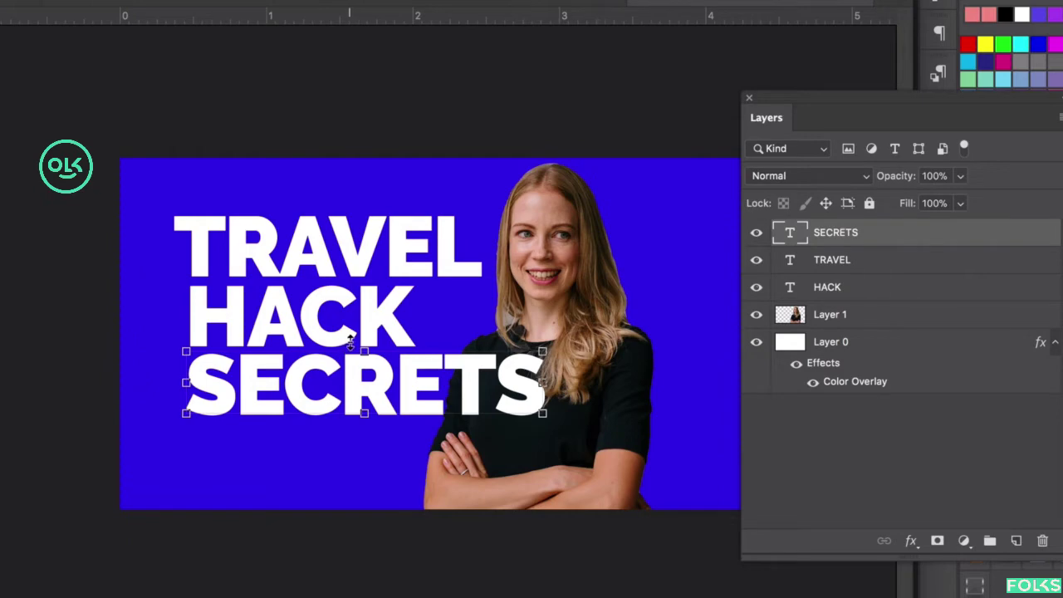
pyautogui.doubleClick(788, 232)
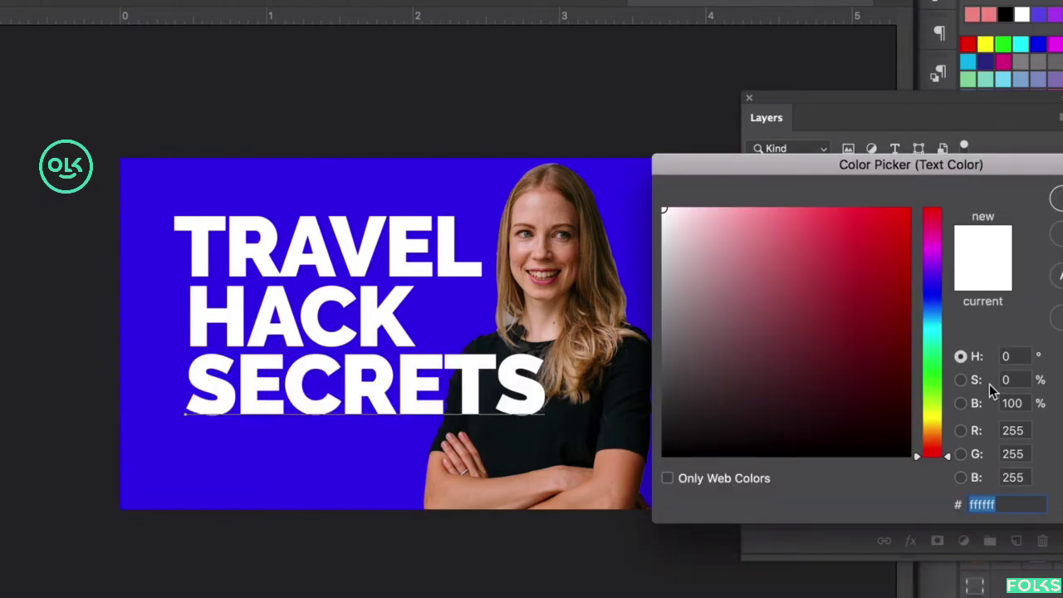
pyautogui.click(934, 415)
pyautogui.click(906, 210)
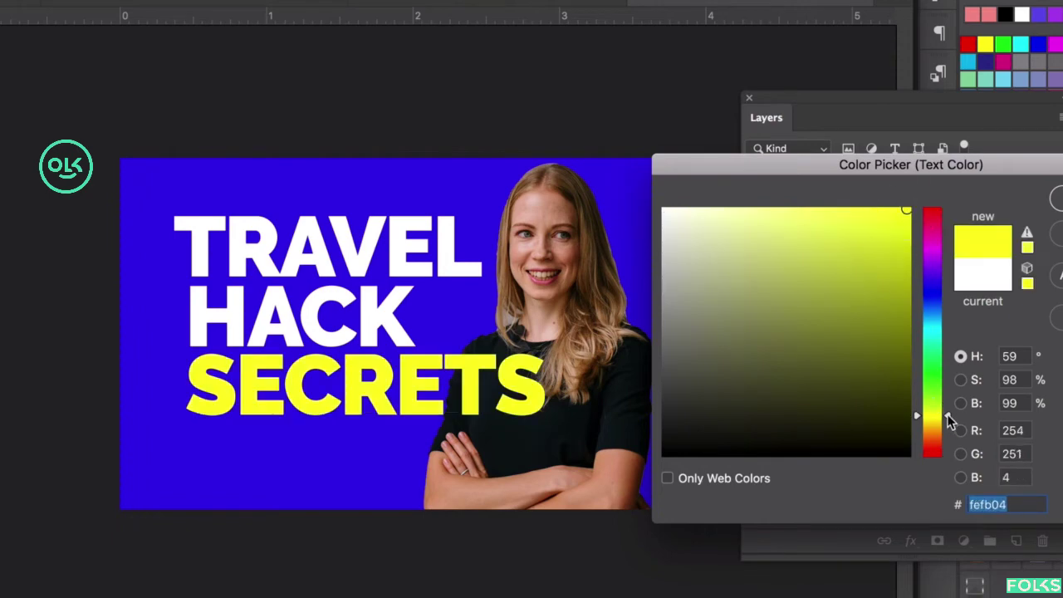
pyautogui.press('Return')
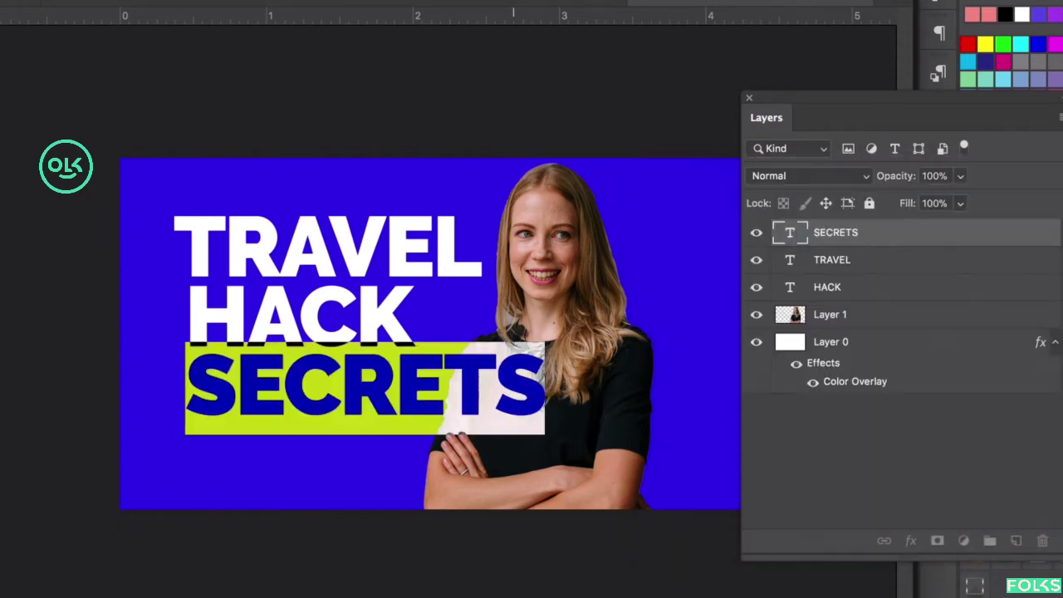
pyautogui.click(1, 46)
pyautogui.click(21, 93)
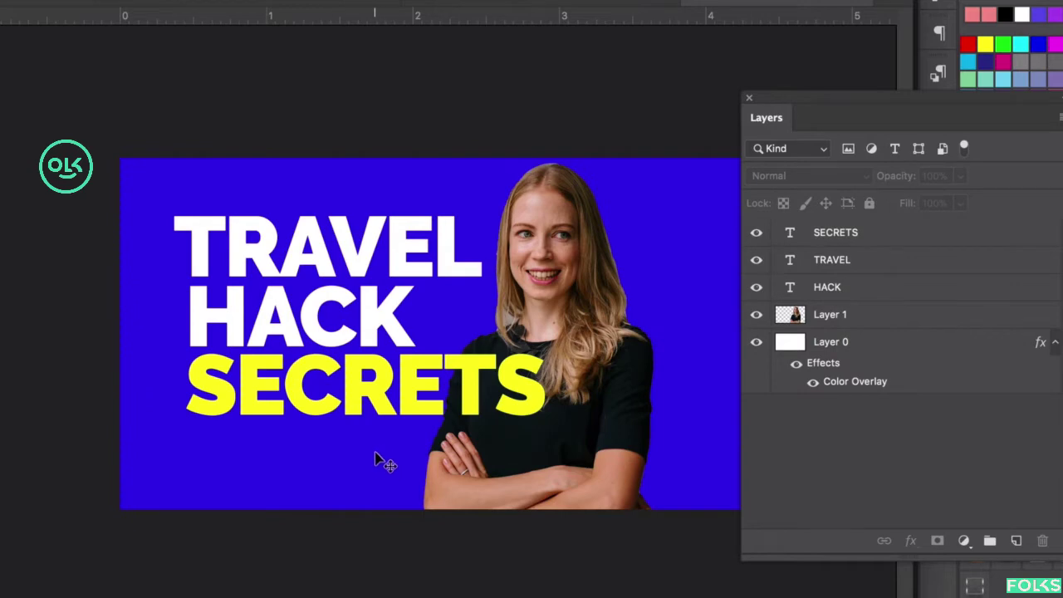
# Place the TRAVEL text layer directly beneath Layer 1 and move the woman left so her hair overlaps the word's final L.
pyautogui.moveTo(830, 108); pyautogui.dragTo(902, 122)
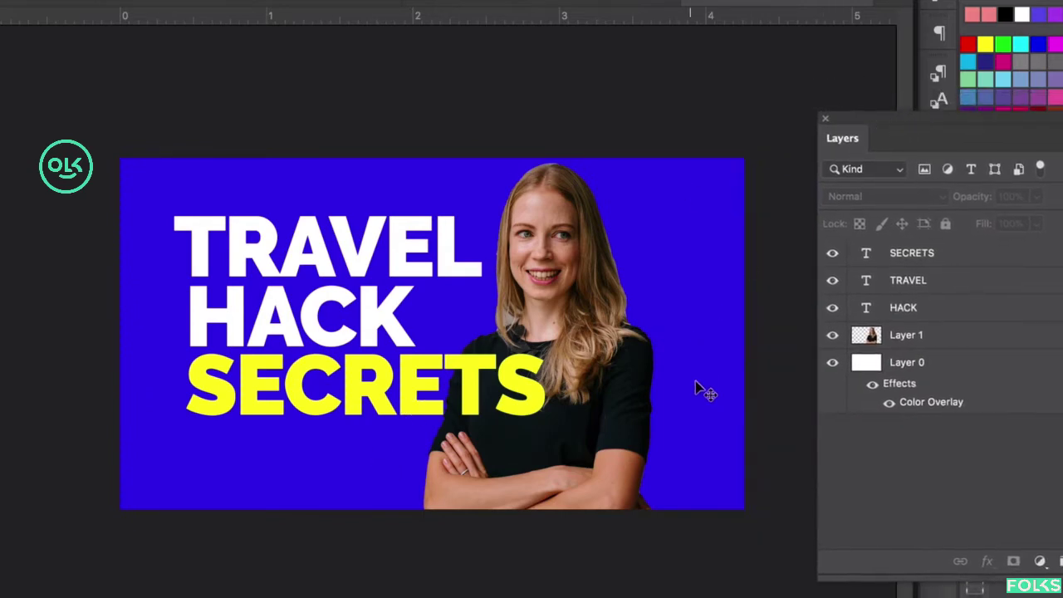
pyautogui.moveTo(625, 375); pyautogui.dragTo(597, 371)
pyautogui.click(371, 244)
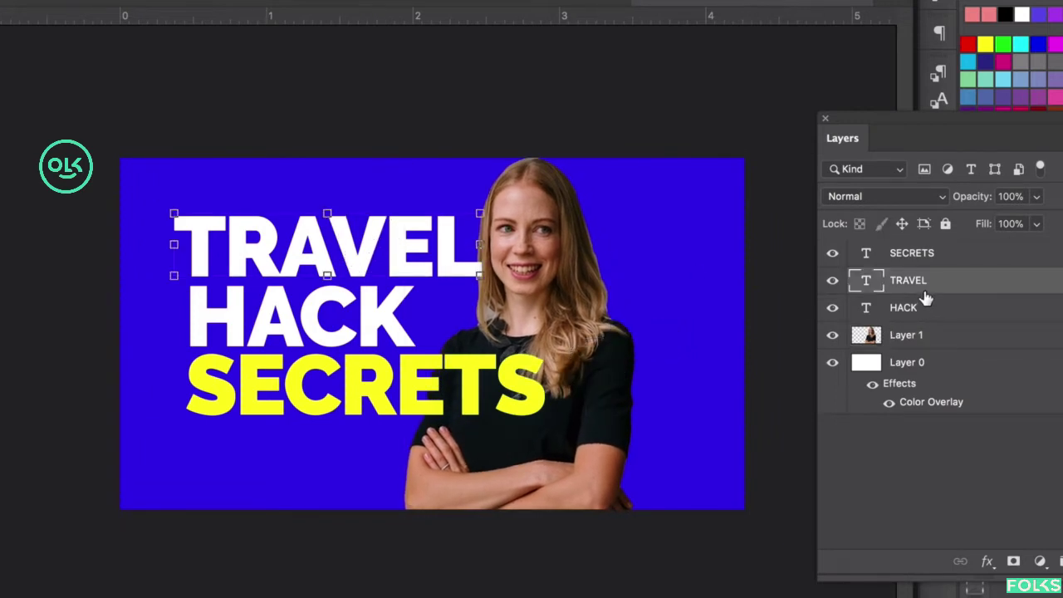
pyautogui.moveTo(924, 292); pyautogui.dragTo(913, 339)
pyautogui.click(619, 116)
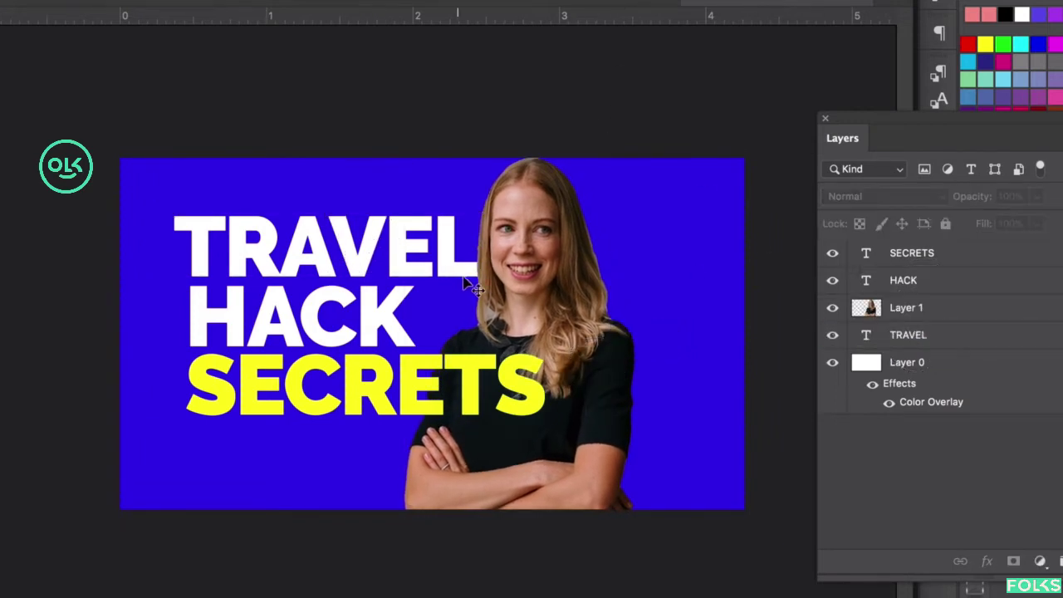
pyautogui.moveTo(525, 271); pyautogui.dragTo(503, 275)
# Move the woman and the TRAVEL, HACK and SECRETS texts together slightly right toward the canvas center.
pyautogui.click(707, 88)
pyautogui.keyDown('shift'); pyautogui.click(324, 260); pyautogui.keyUp('shift')
pyautogui.keyDown('shift'); pyautogui.click(326, 311); pyautogui.keyUp('shift')
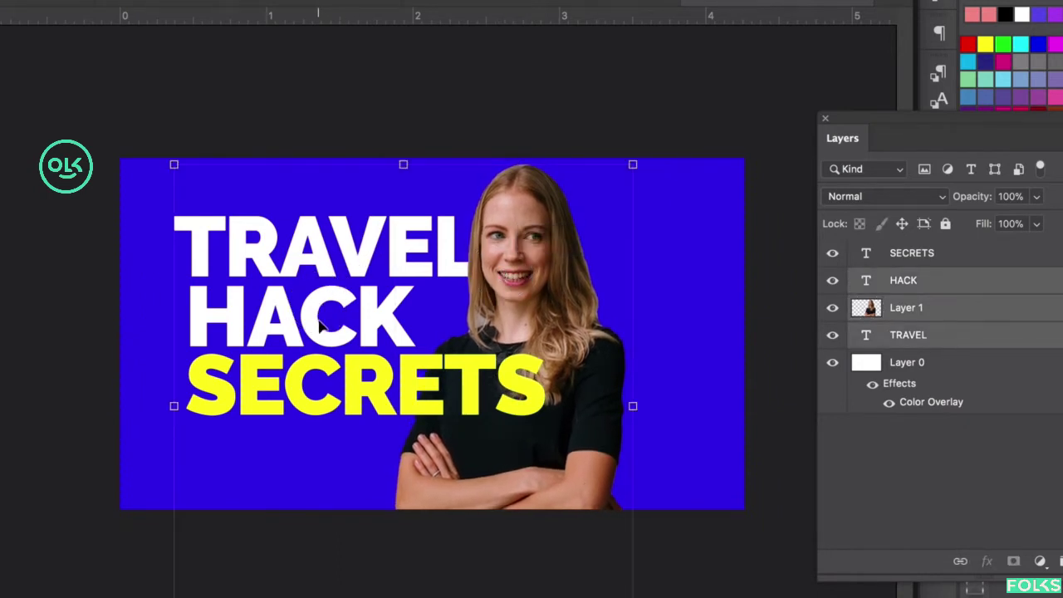
pyautogui.keyDown('shift'); pyautogui.click(325, 373); pyautogui.keyUp('shift')
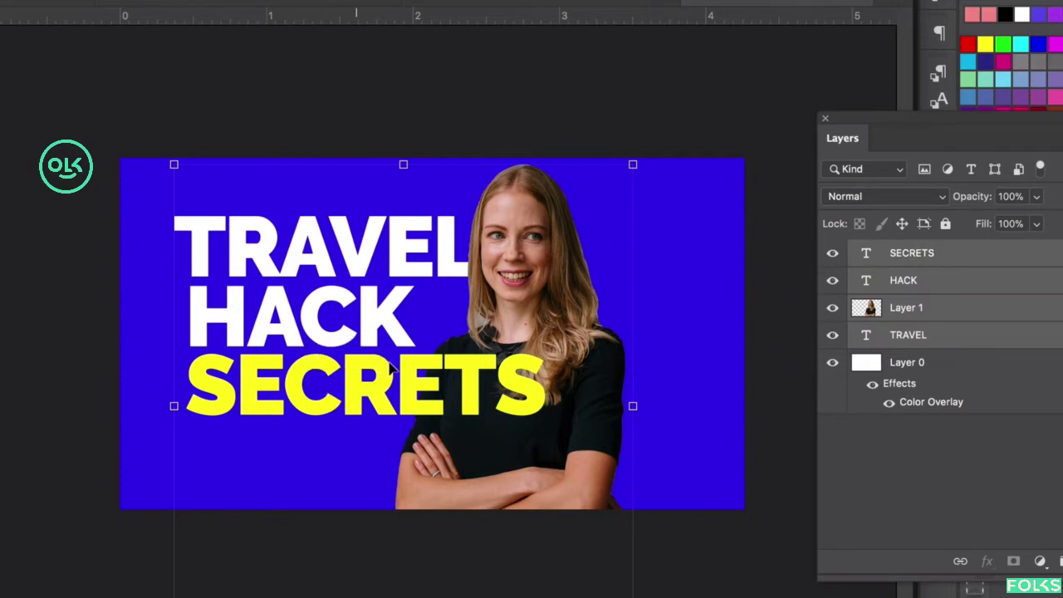
pyautogui.moveTo(422, 369); pyautogui.dragTo(441, 371)
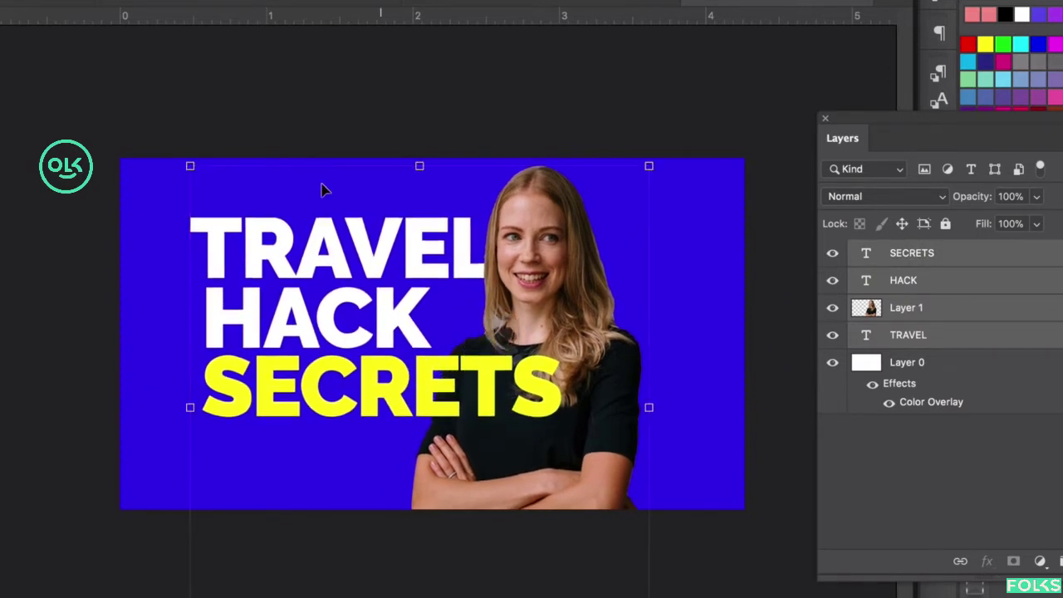
pyautogui.click(246, 64)
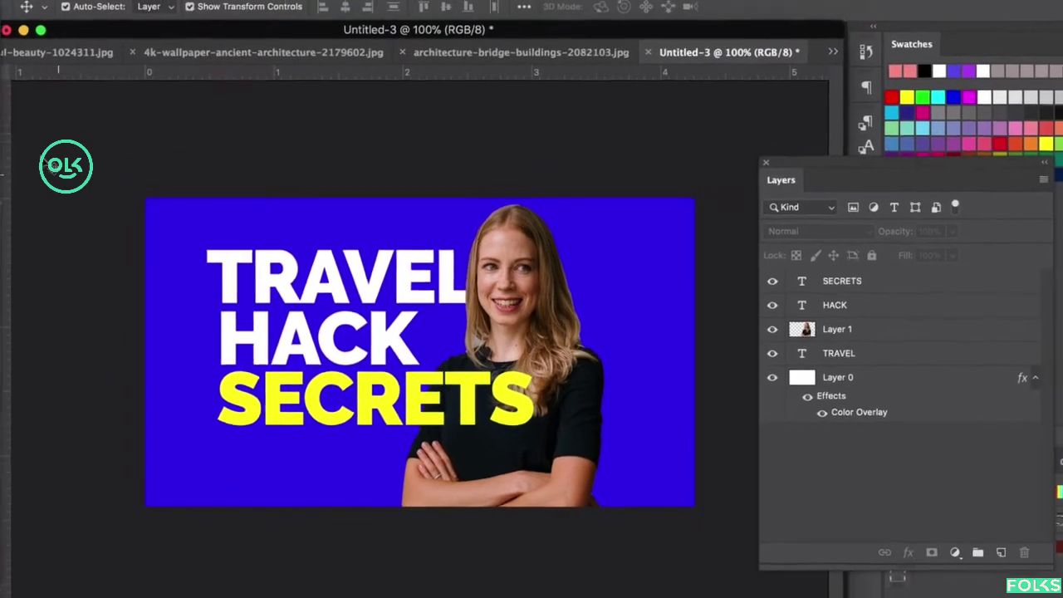
# Outline a triangle over the canvas's lower-left corner with the Polygonal Lasso and fill it with red on a new layer.
pyautogui.moveTo(0, 81); pyautogui.dragTo(20, 99)
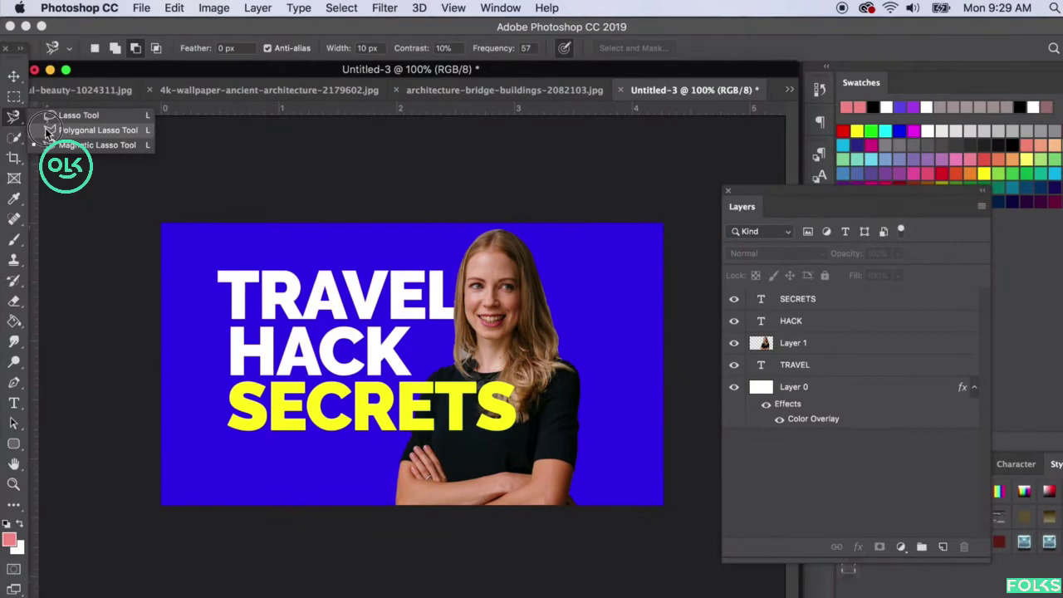
pyautogui.click(48, 130)
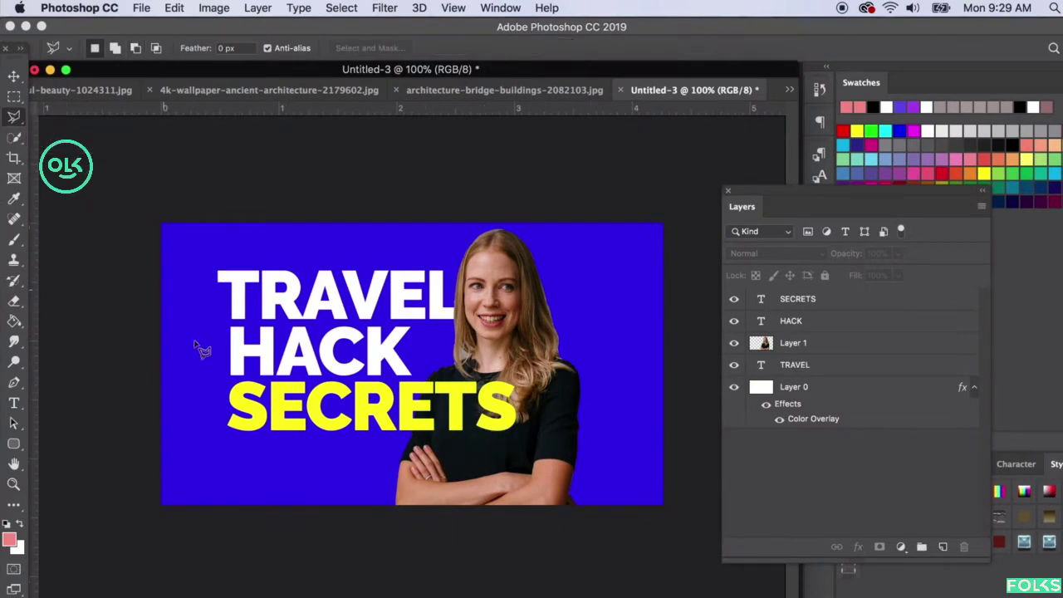
pyautogui.click(147, 312)
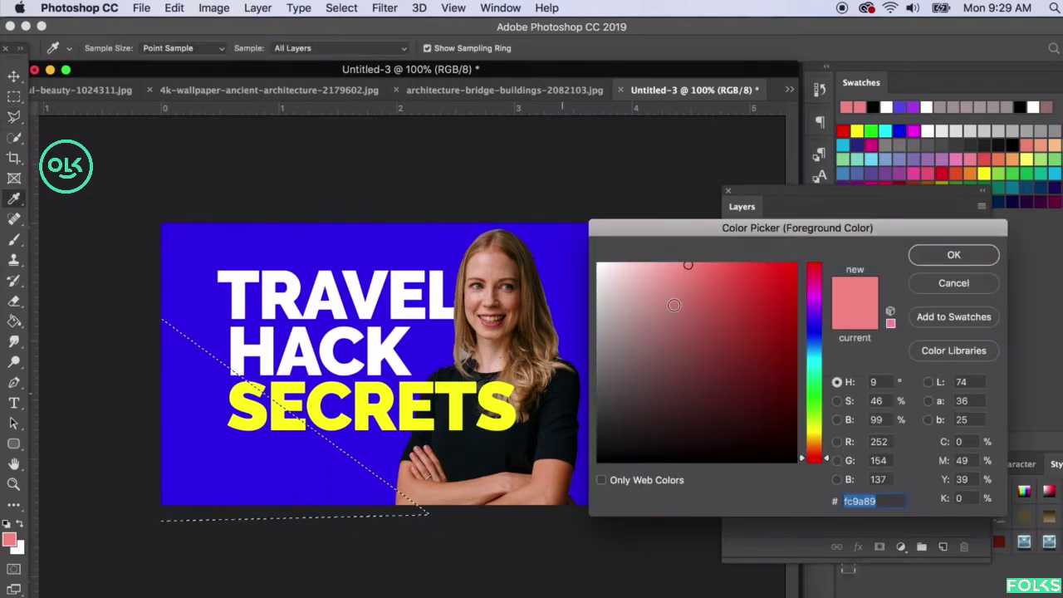
pyautogui.click(756, 274)
pyautogui.click(953, 254)
pyautogui.press('g')
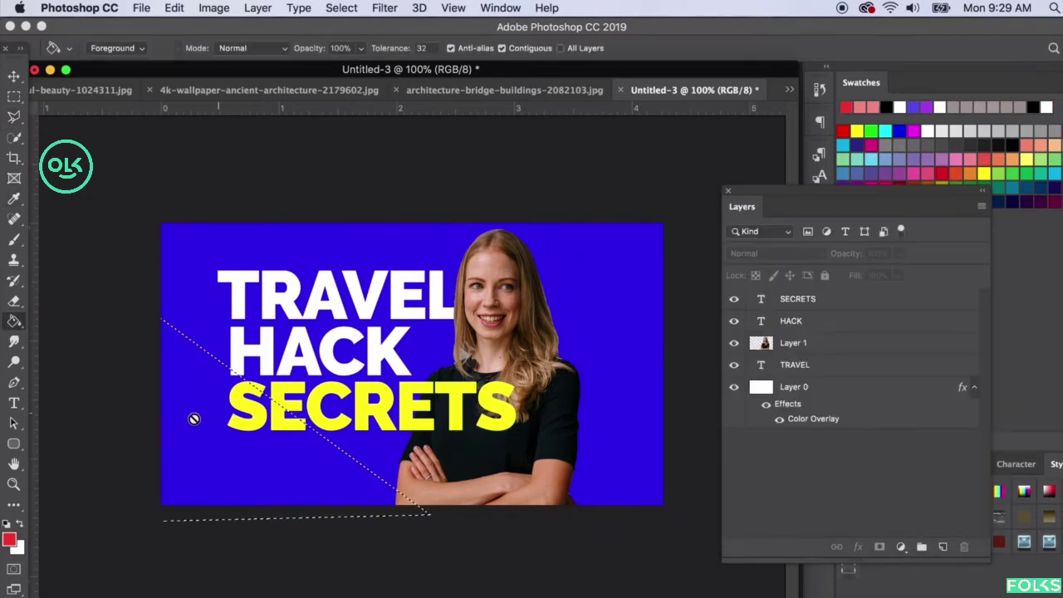
pyautogui.click(186, 425)
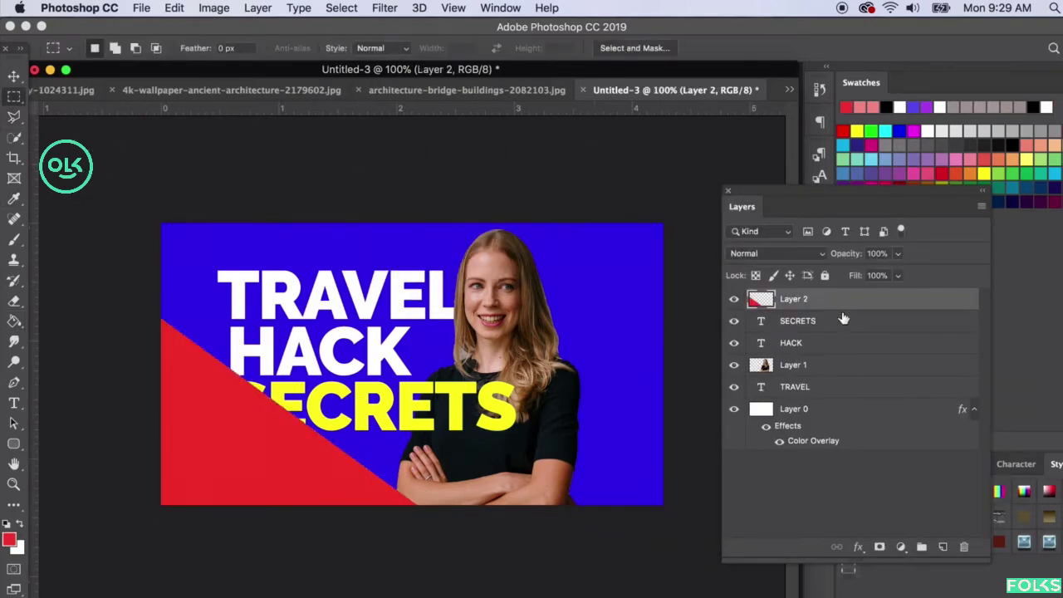
# Place the red triangle's layer directly beneath the TRAVEL text layer, behind the title and the woman.
pyautogui.moveTo(832, 309); pyautogui.dragTo(774, 383)
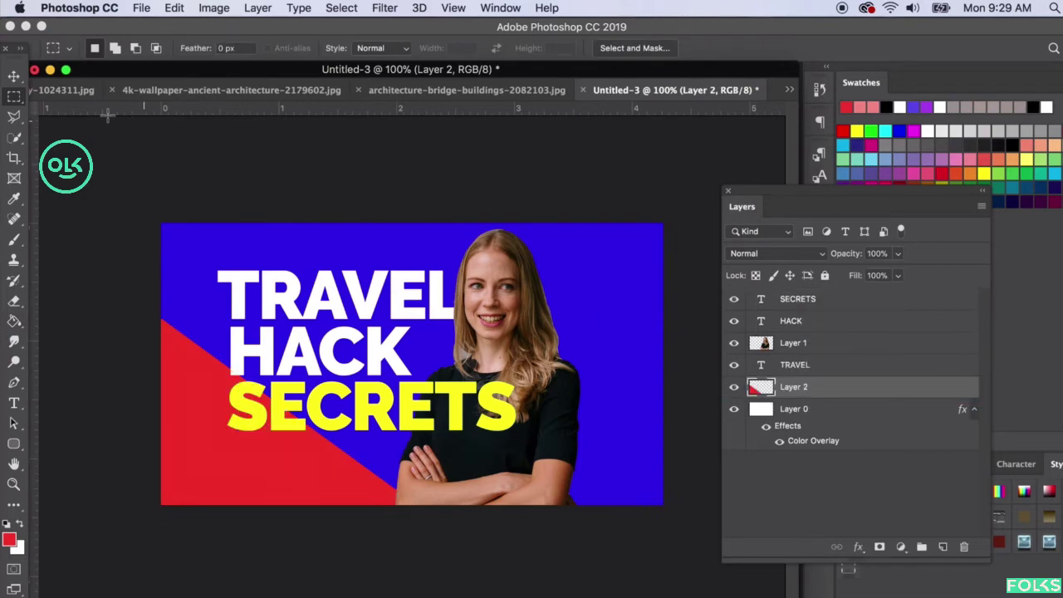
pyautogui.click(14, 76)
pyautogui.click(232, 469)
pyautogui.click(238, 453)
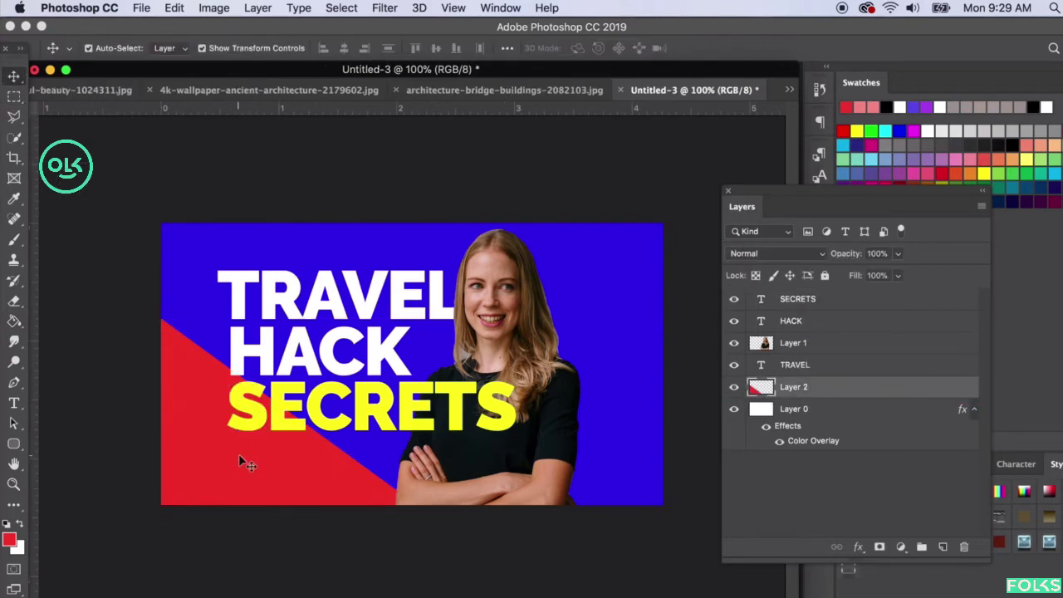
# Add a Color Overlay to the triangle on Layer 2 and recolor it magenta.
pyautogui.doubleClick(851, 382)
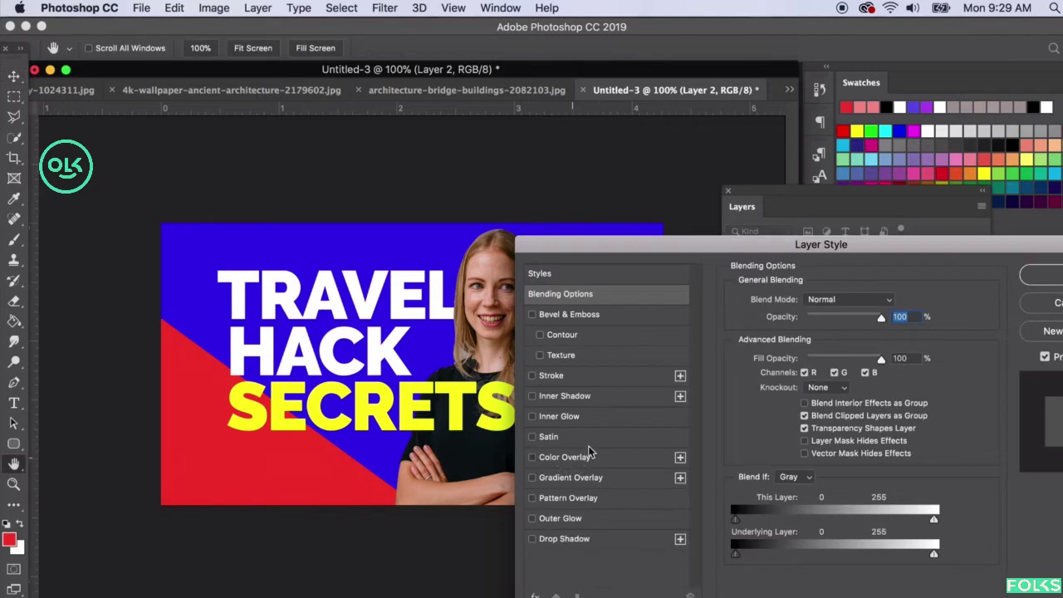
pyautogui.click(588, 453)
pyautogui.click(885, 299)
pyautogui.click(813, 433)
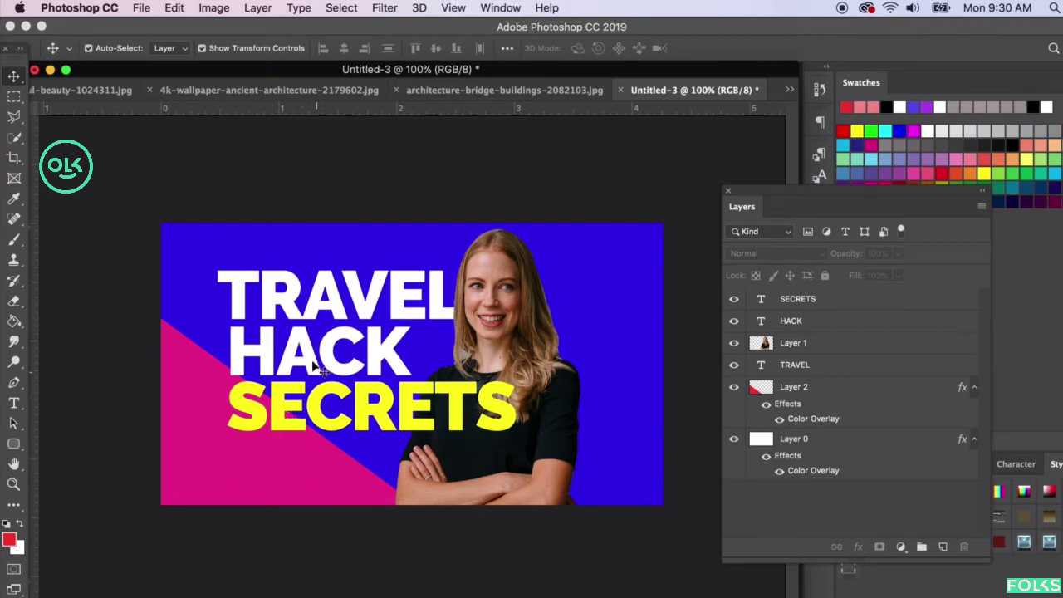
# Switch to the Eiffel Tower photo architecture-bridge-buildings-2082103.jpg and convert its locked Background into an editable Layer 0.
pyautogui.click(558, 92)
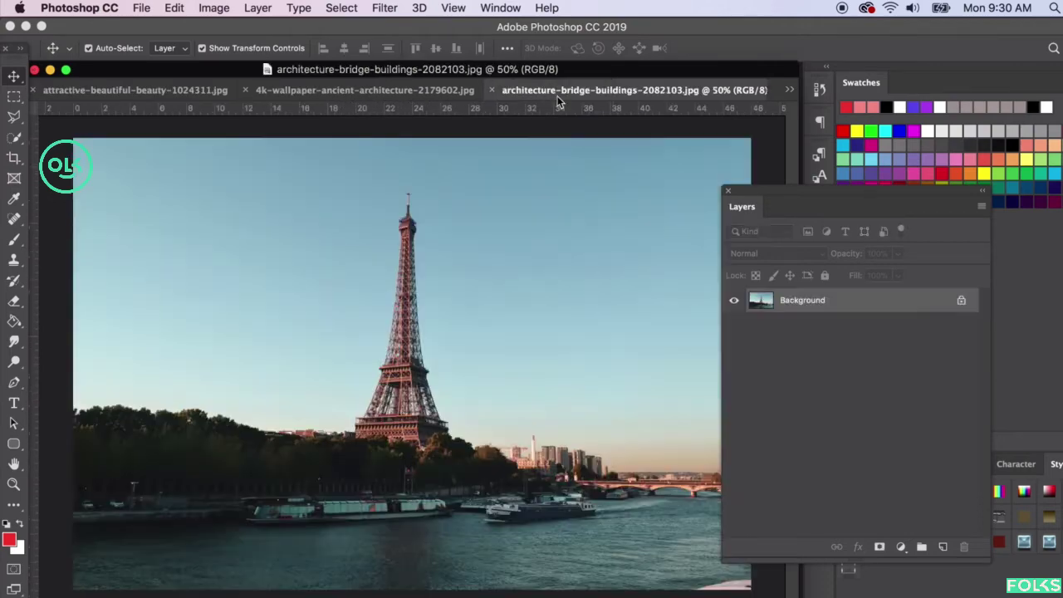
pyautogui.click(440, 294)
pyautogui.doubleClick(896, 307)
pyautogui.click(703, 284)
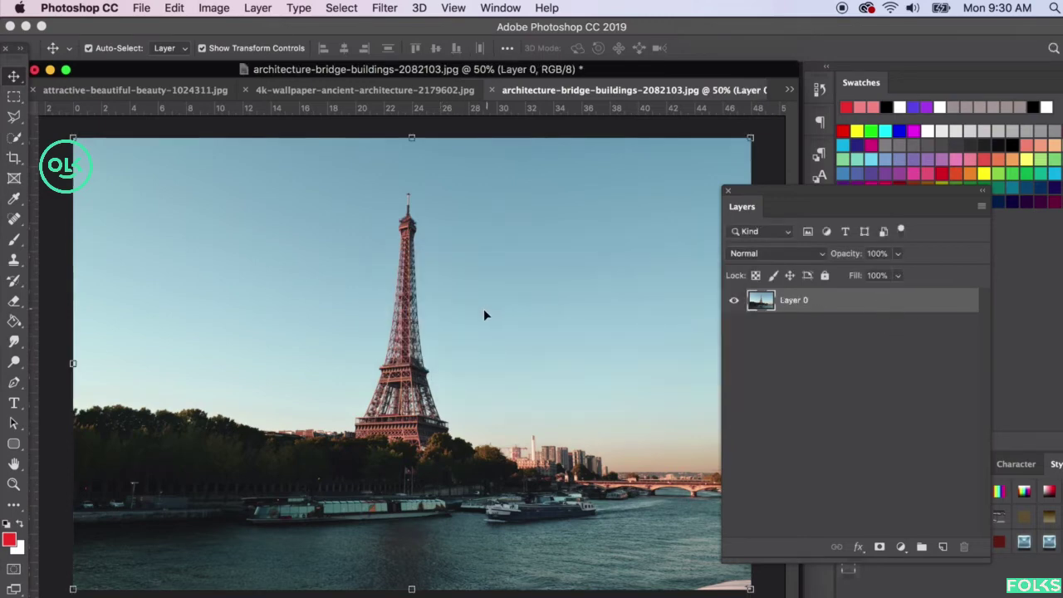
# Bring the Eiffel Tower photo into Untitled-3 as a new layer and scale it down to about 68%.
pyautogui.click(404, 93)
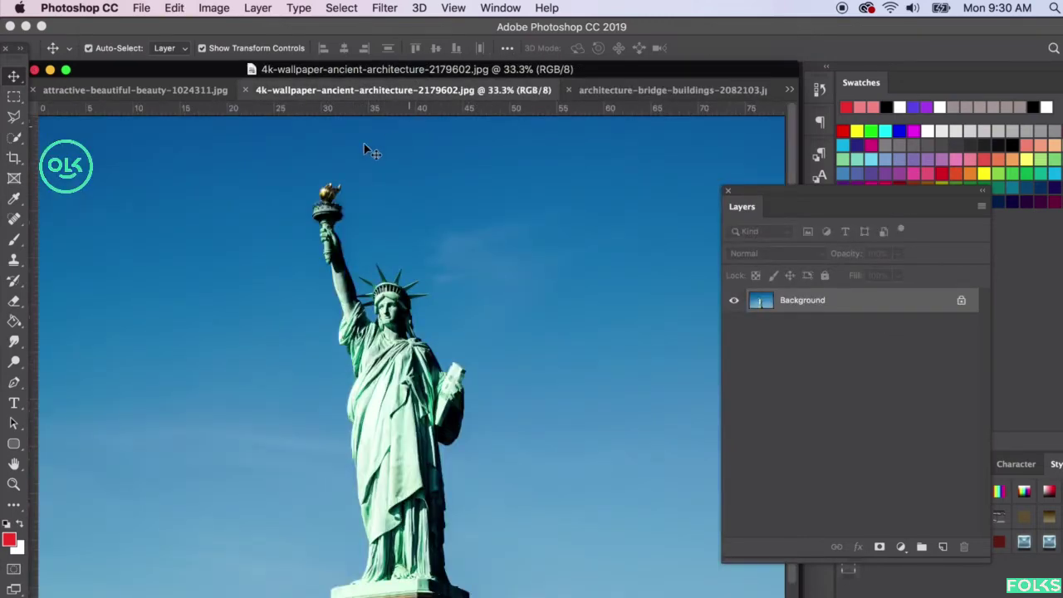
pyautogui.click(144, 89)
pyautogui.click(789, 89)
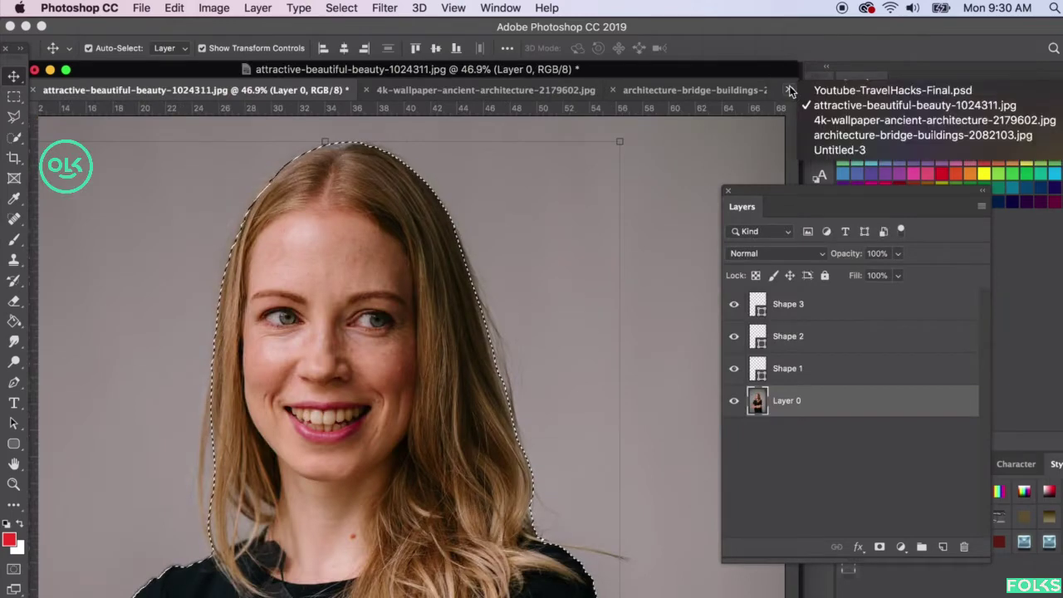
pyautogui.click(839, 149)
pyautogui.moveTo(157, 221); pyautogui.dragTo(310, 279)
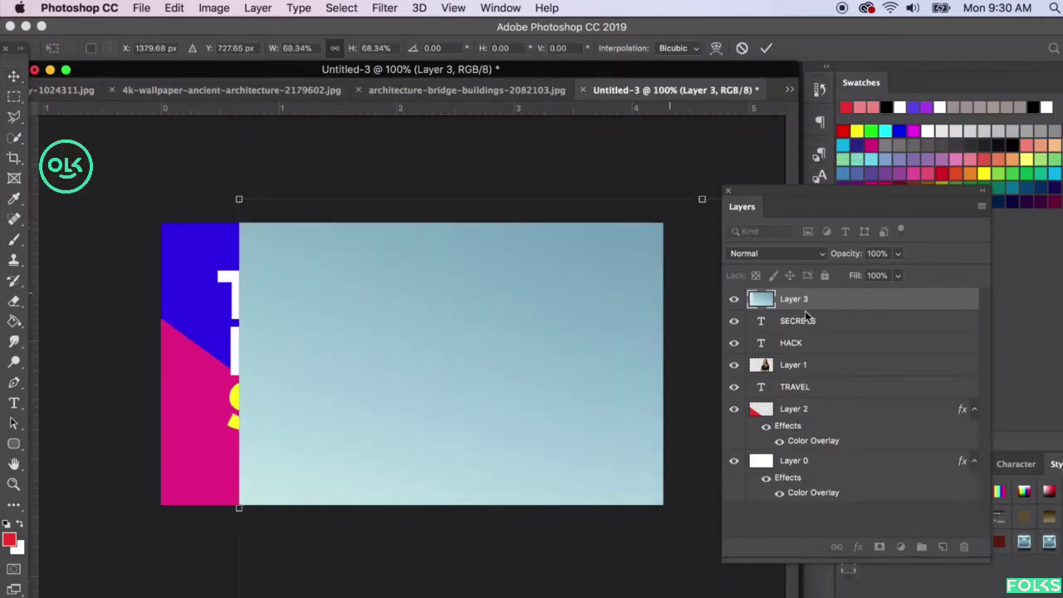
# Place the Eiffel Tower layer directly beneath TRAVEL and scale it to about 67.5%, with the tower to the right of the woman.
pyautogui.moveTo(798, 300); pyautogui.dragTo(810, 394)
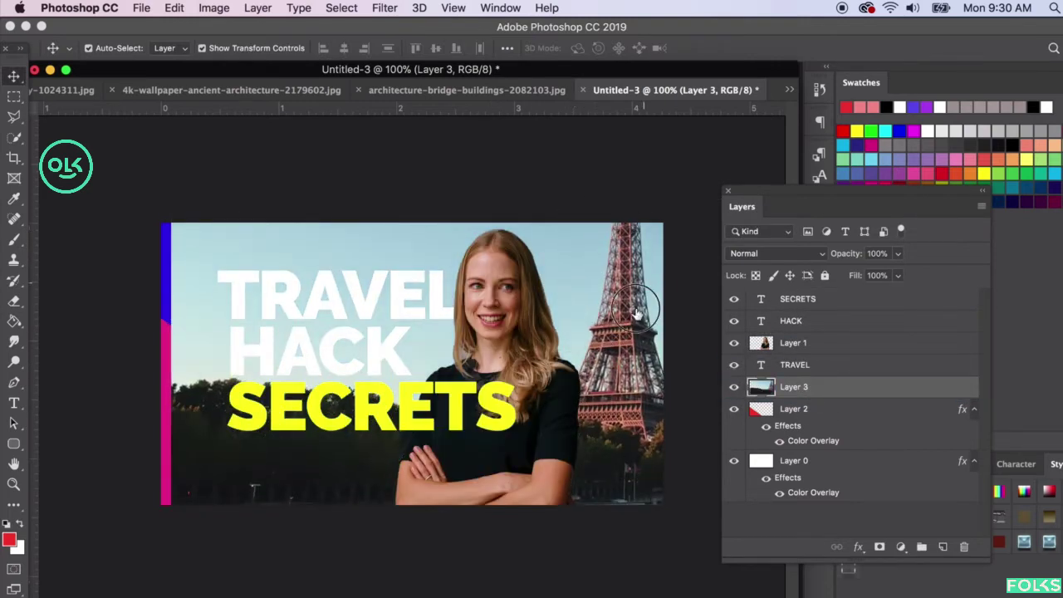
pyautogui.moveTo(637, 313); pyautogui.dragTo(627, 402)
pyautogui.moveTo(153, 137); pyautogui.dragTo(484, 249)
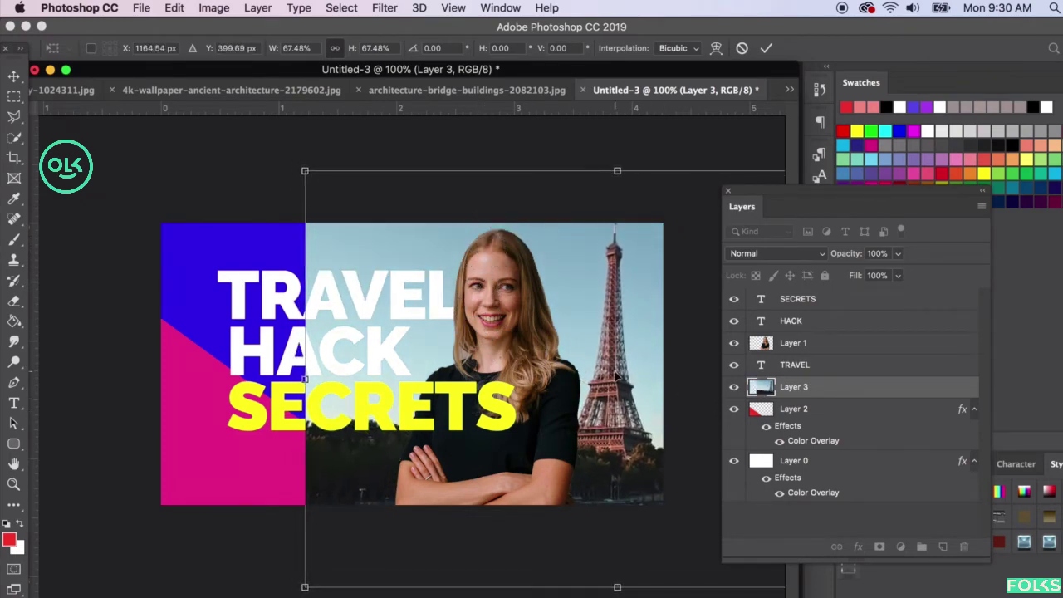
pyautogui.press('Return')
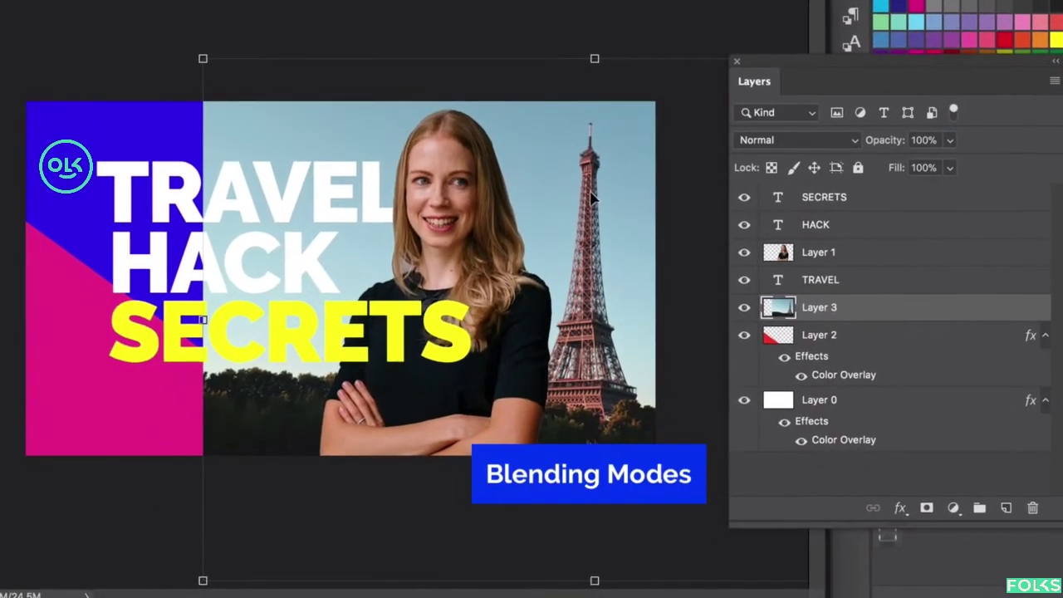
# Set the Eiffel Tower layer's blending mode to Luminosity and add a layer mask to it.
pyautogui.click(805, 148)
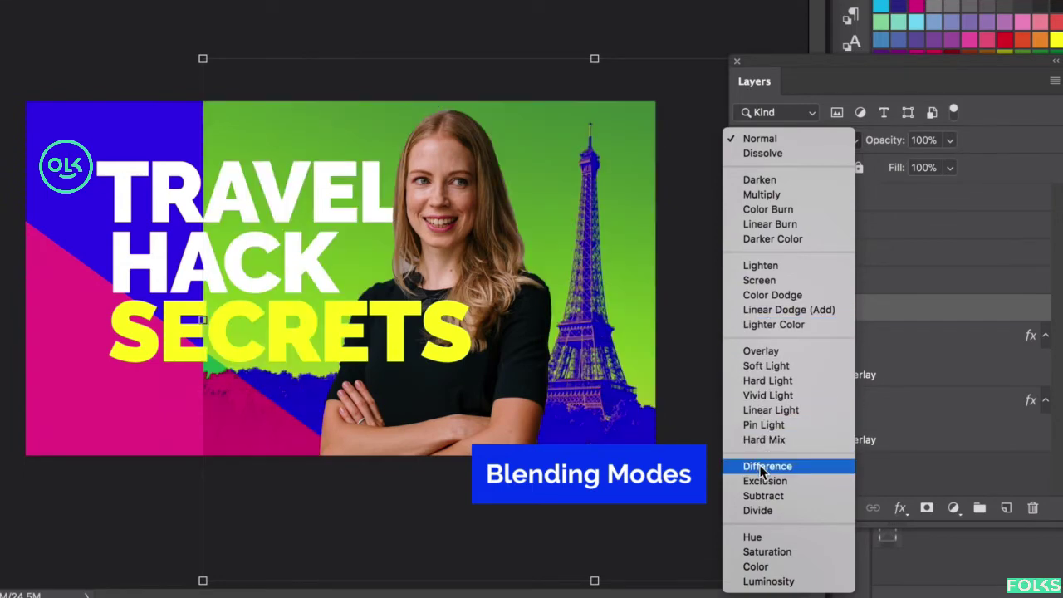
pyautogui.click(757, 583)
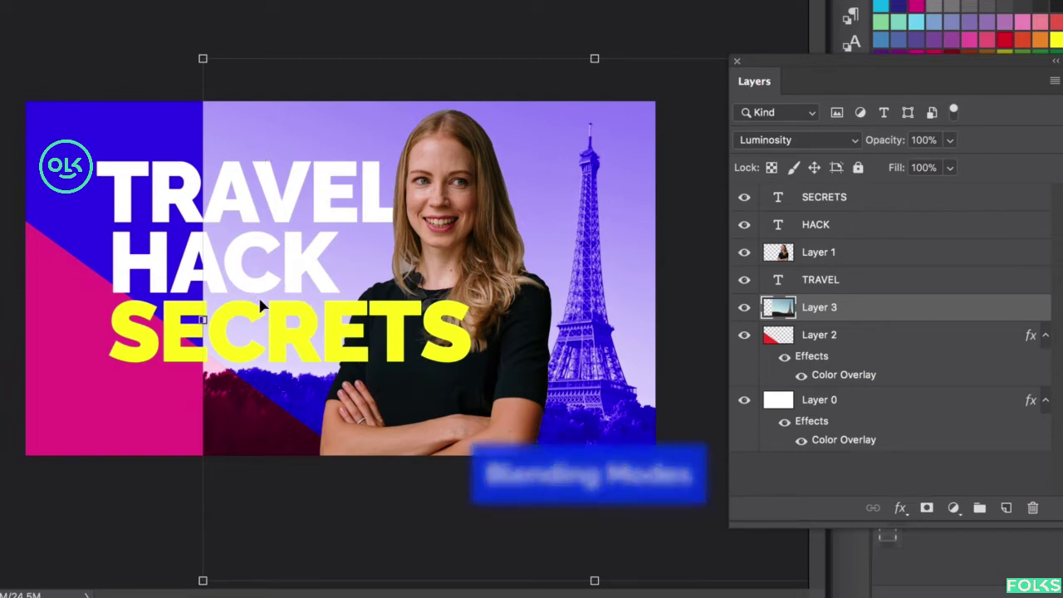
pyautogui.click(927, 510)
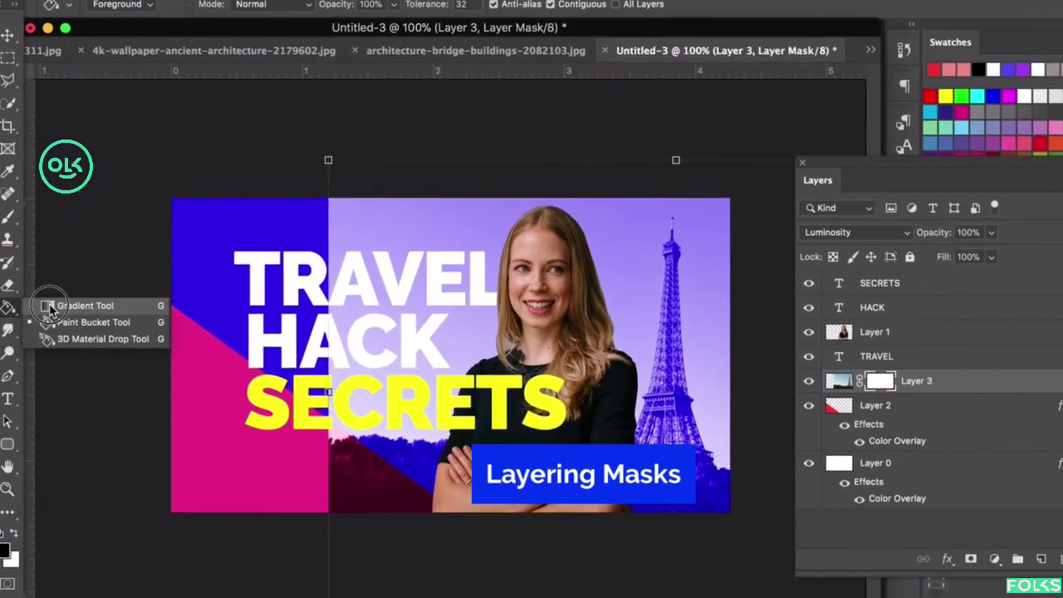
# Draw a black-to-white linear gradient on Layer 3's mask so the photo fades out behind the title and stays visible around the tower.
pyautogui.click(0, 222)
pyautogui.click(162, 10)
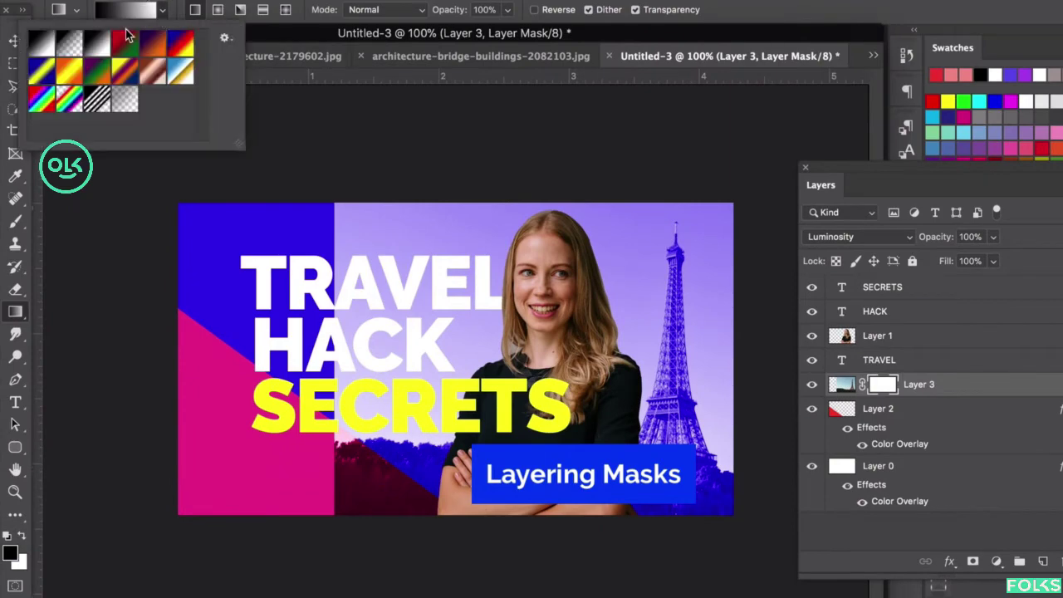
pyautogui.click(128, 12)
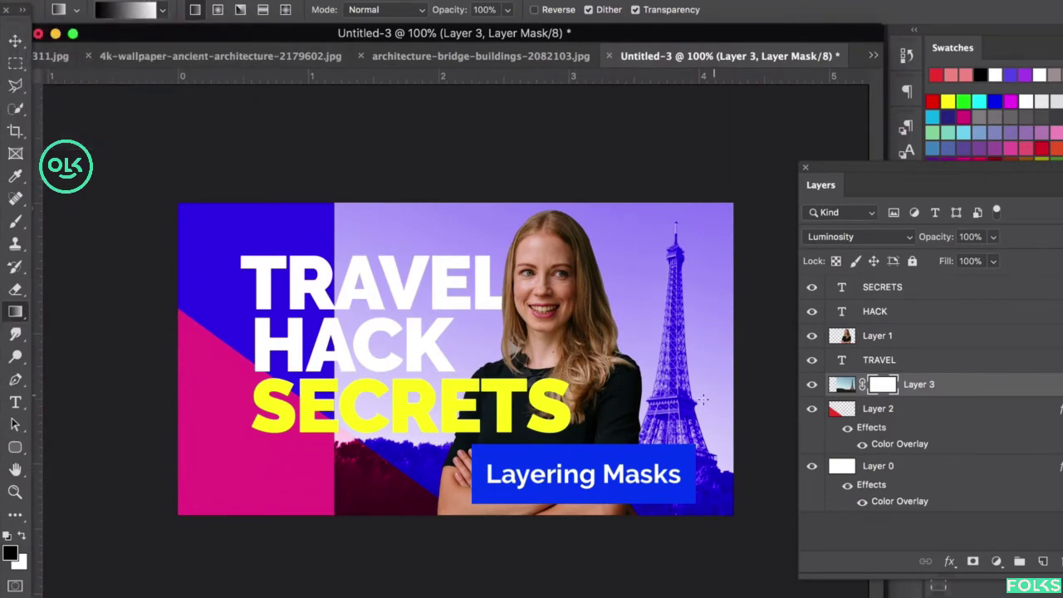
pyautogui.moveTo(646, 376); pyautogui.dragTo(694, 350)
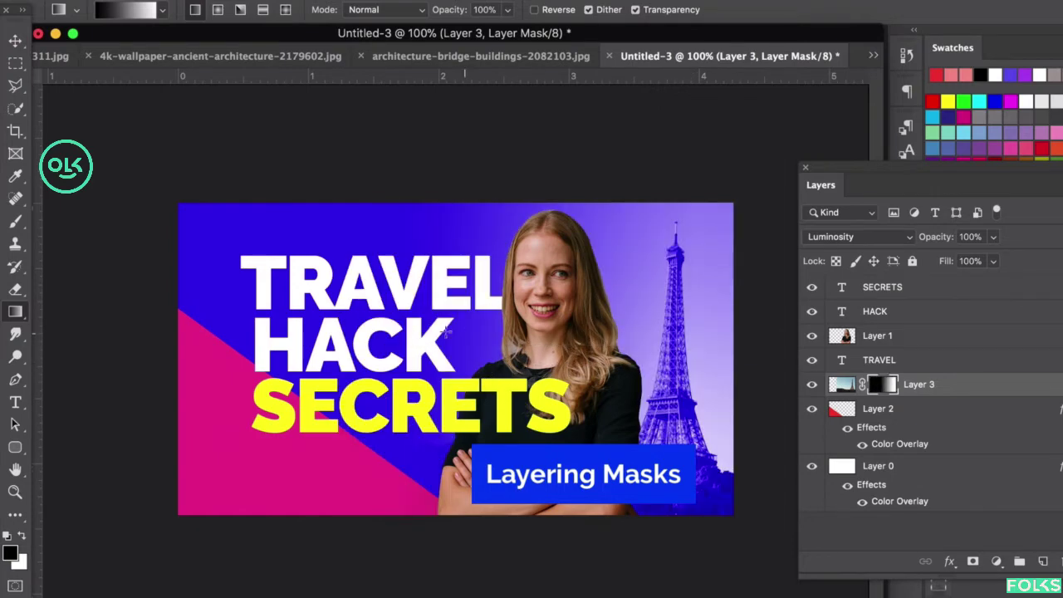
pyautogui.moveTo(453, 332); pyautogui.dragTo(719, 366)
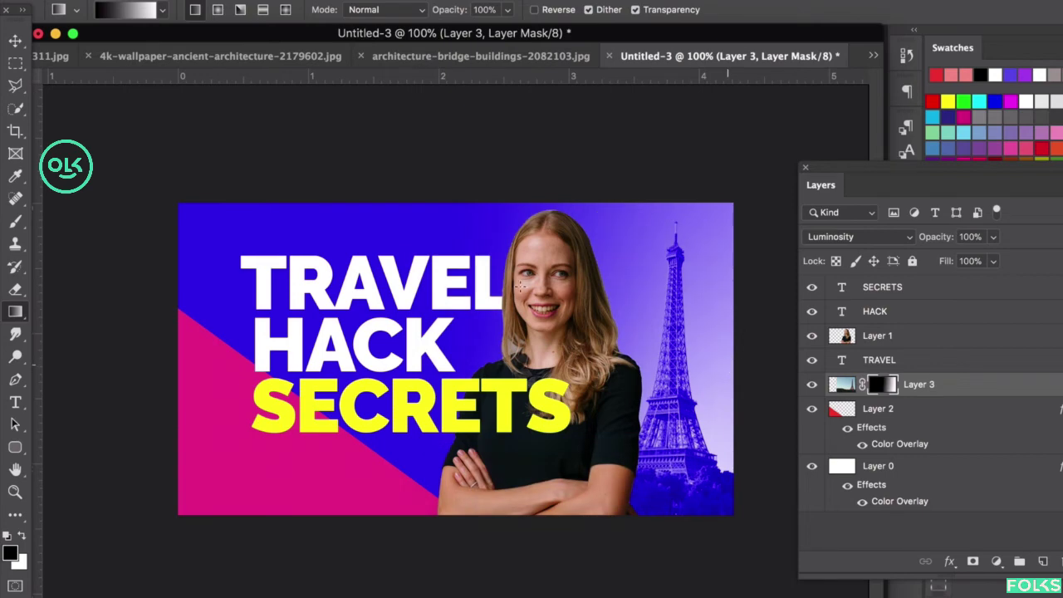
# Try painting black on Layer 3's mask with a 188 px Soft Round brush at 100% opacity between the woman's hair and the tower.
pyautogui.click(15, 222)
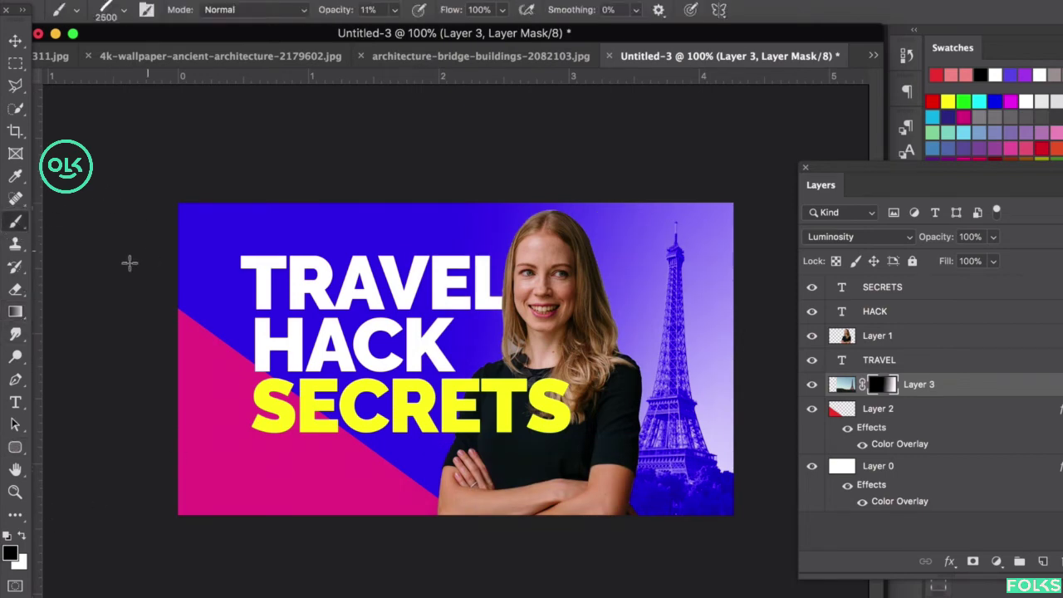
pyautogui.click(10, 552)
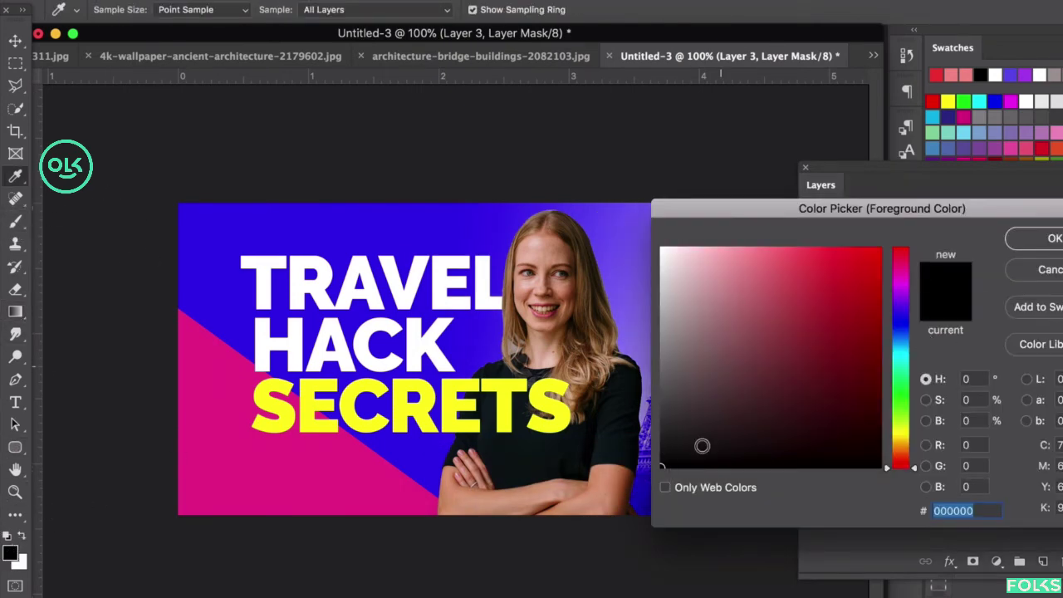
pyautogui.click(1026, 241)
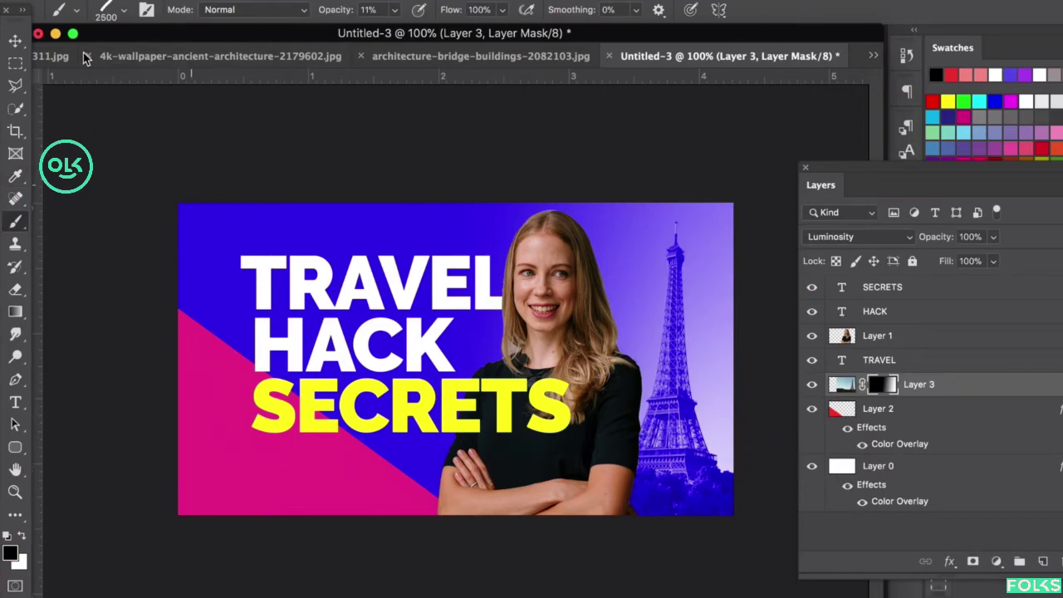
pyautogui.click(127, 15)
pyautogui.moveTo(208, 208)
pyautogui.mouseDown()
pyautogui.moveTo(208, 189)
pyautogui.moveTo(150, 173)
pyautogui.mouseUp()
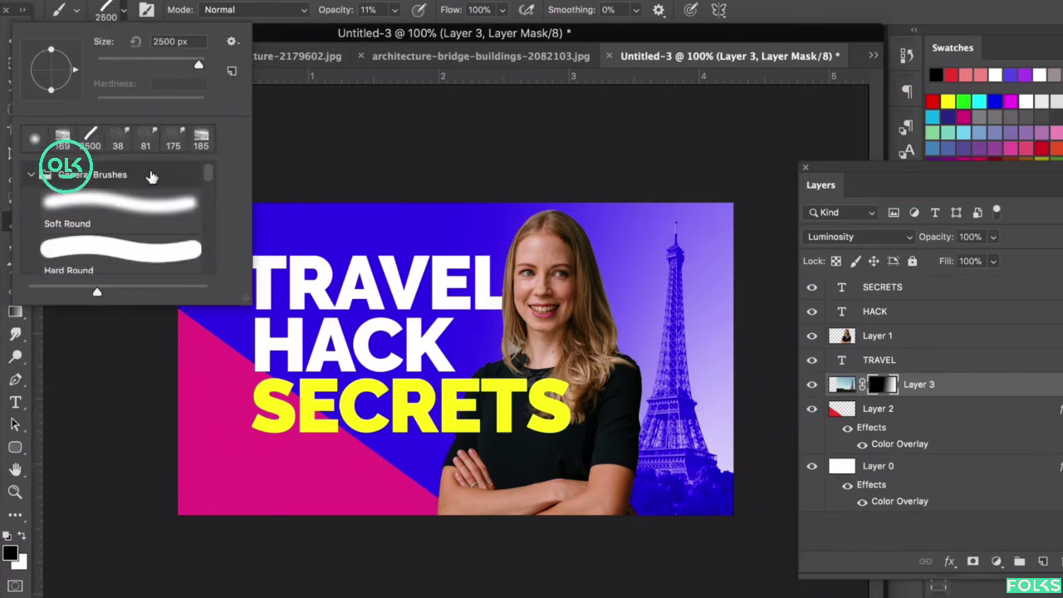
pyautogui.moveTo(198, 64); pyautogui.dragTo(178, 64)
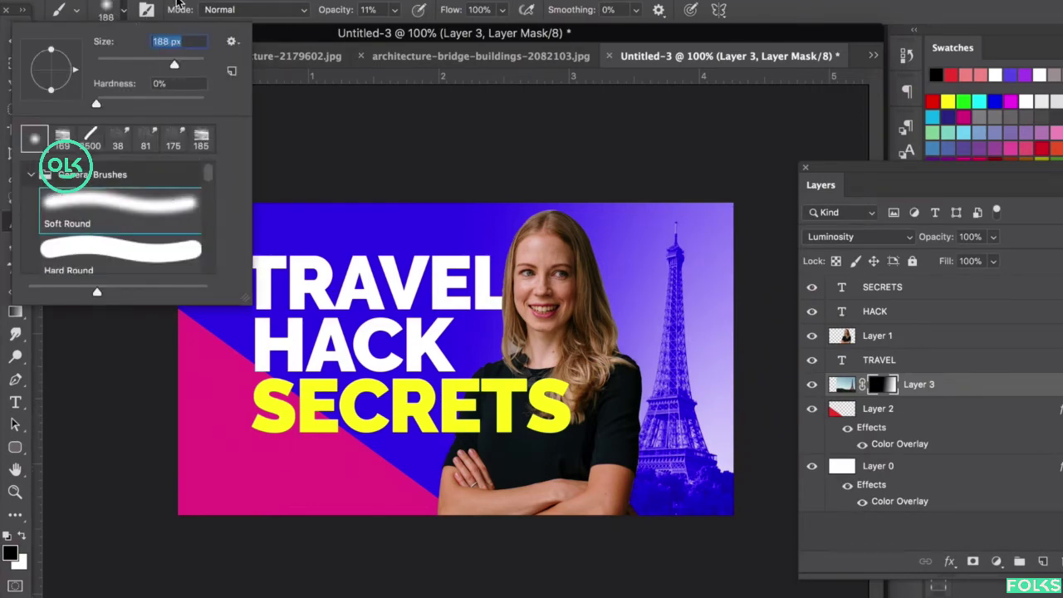
pyautogui.press('Return')
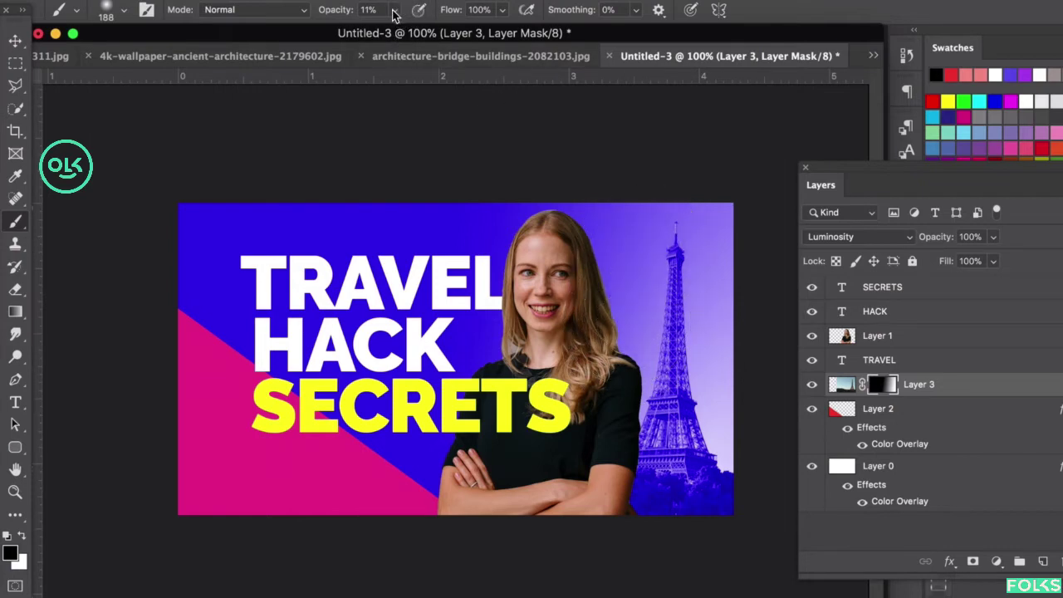
pyautogui.press('0')
pyautogui.moveTo(618, 338); pyautogui.dragTo(582, 147)
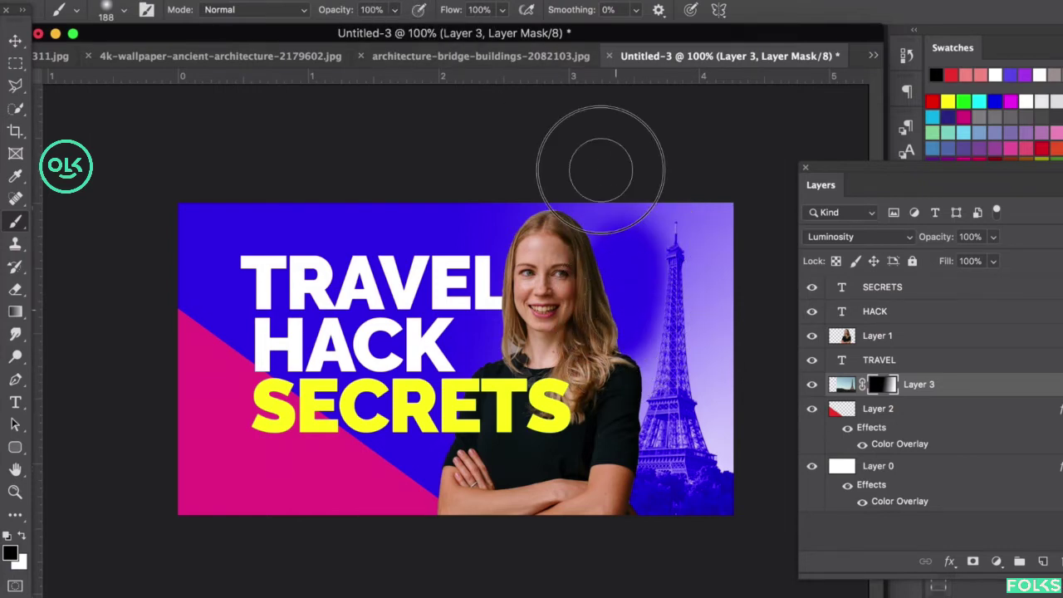
pyautogui.moveTo(611, 342)
pyautogui.mouseDown()
pyautogui.moveTo(628, 379)
pyautogui.moveTo(570, 434)
pyautogui.moveTo(641, 380)
pyautogui.moveTo(632, 239)
pyautogui.mouseUp()
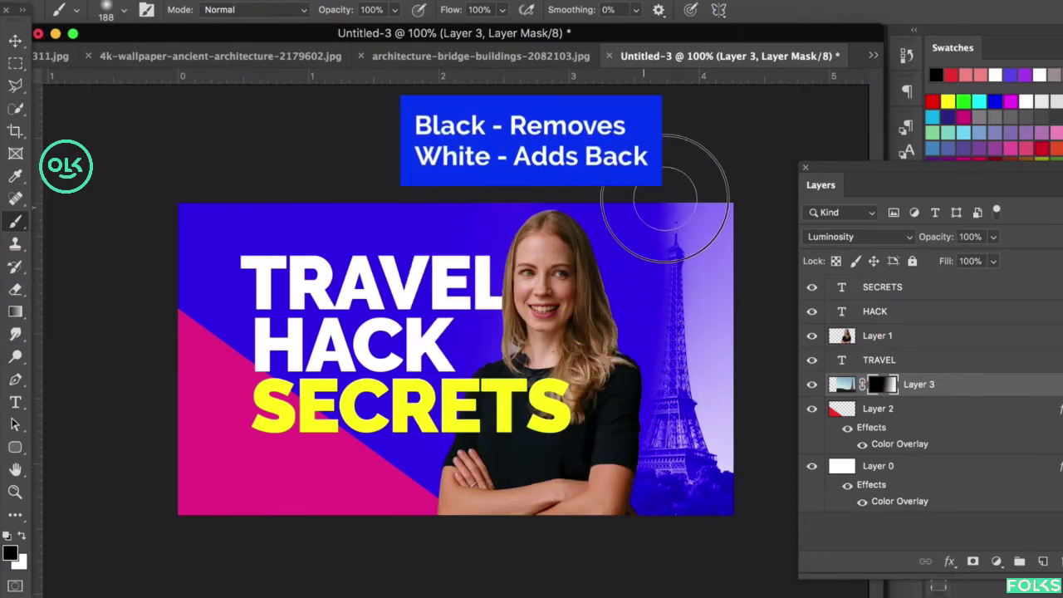
# Try painting white on Layer 3's mask to bring the sky back around the woman's head and the TRAVEL text.
pyautogui.click(23, 540)
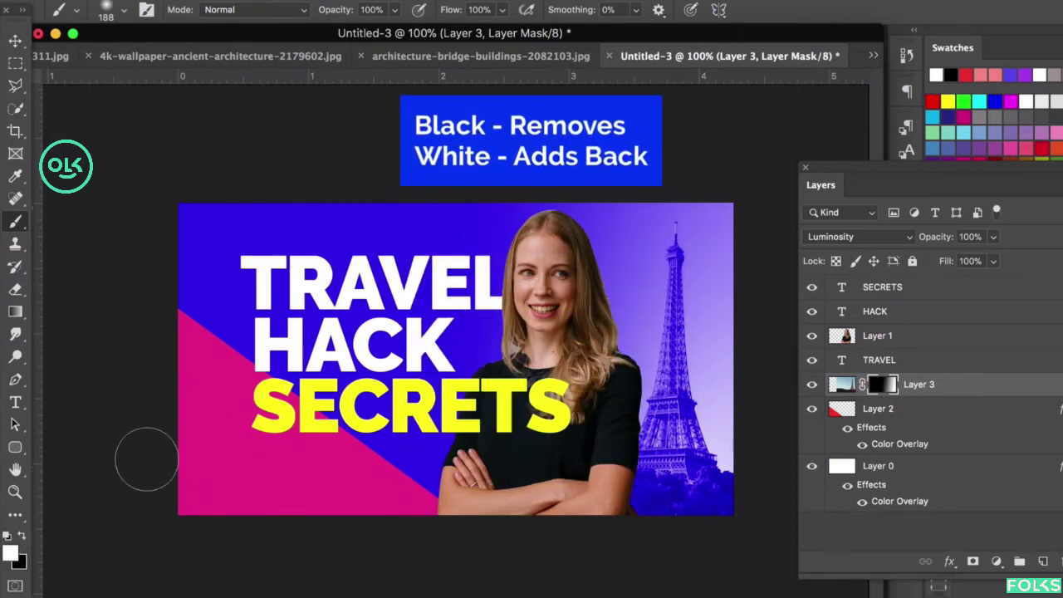
pyautogui.moveTo(656, 266)
pyautogui.mouseDown()
pyautogui.moveTo(648, 238)
pyautogui.moveTo(595, 255)
pyautogui.moveTo(501, 253)
pyautogui.moveTo(434, 323)
pyautogui.moveTo(449, 337)
pyautogui.moveTo(515, 305)
pyautogui.moveTo(465, 291)
pyautogui.mouseUp()
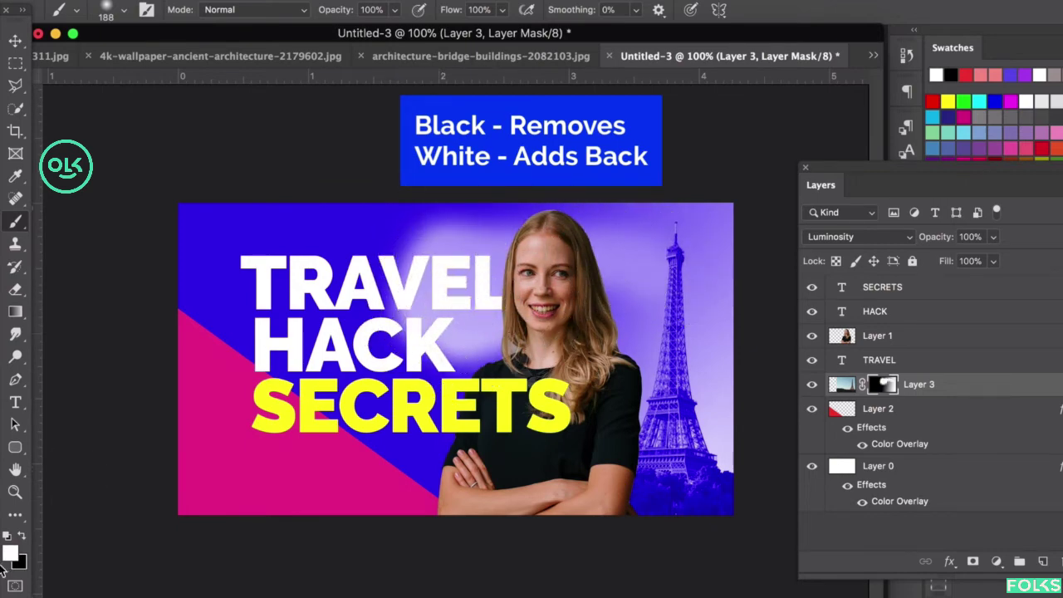
pyautogui.hotkey('ctrl', 'z')
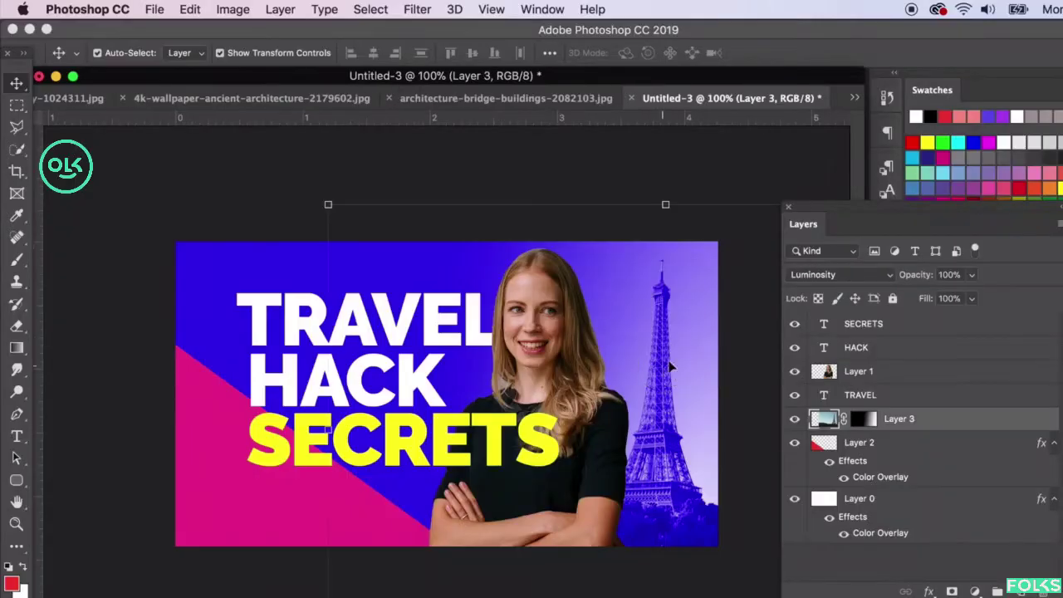
# Apply an Exposure adjustment to Layer 3's image with exposure -0.22, offset -0.0081 and gamma correction 0.98.
pyautogui.click(866, 421)
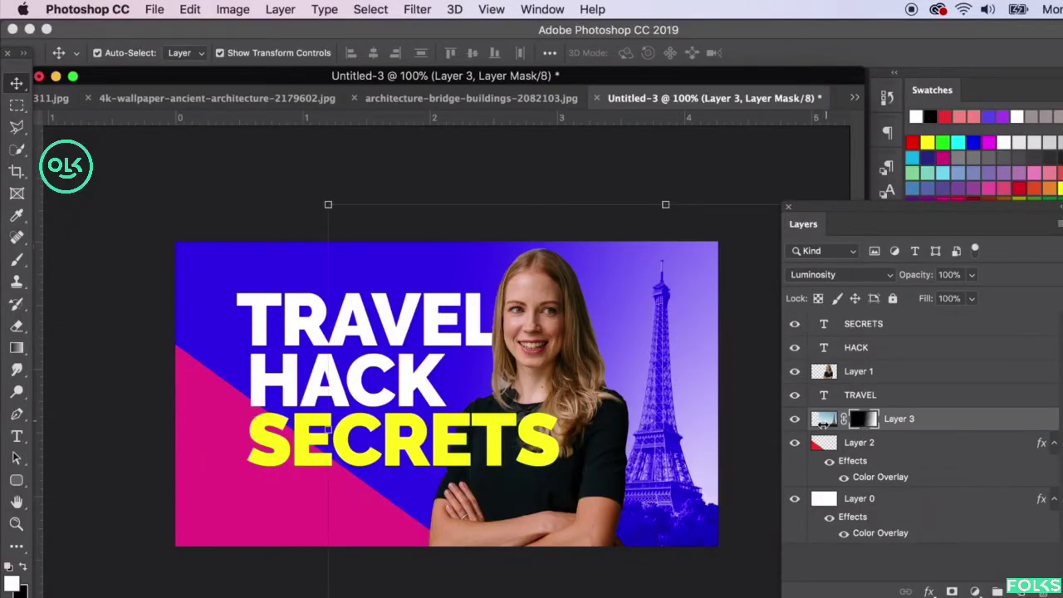
pyautogui.click(823, 422)
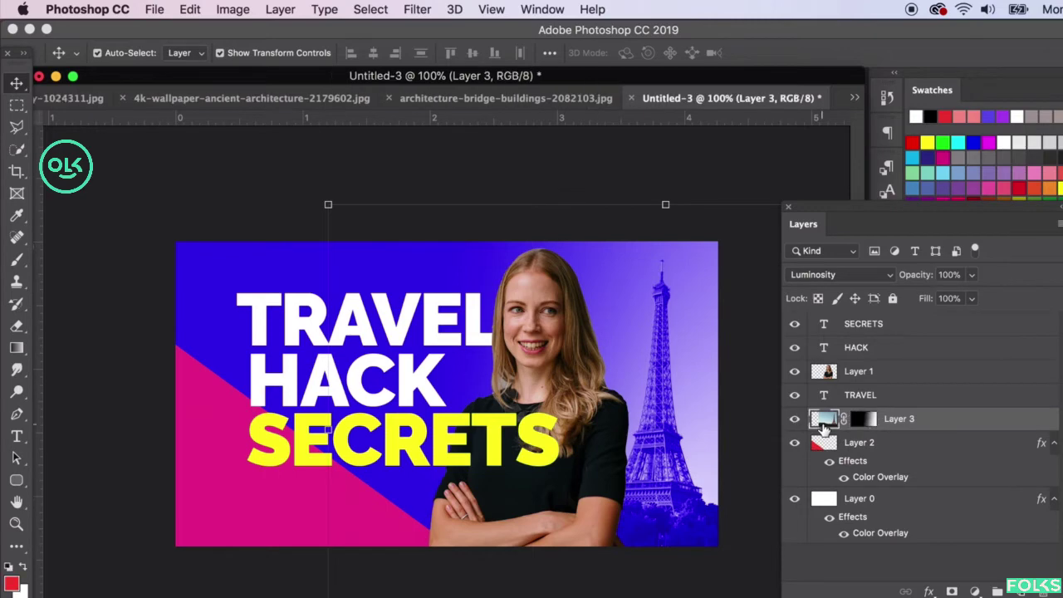
pyautogui.click(231, 9)
pyautogui.moveTo(240, 58)
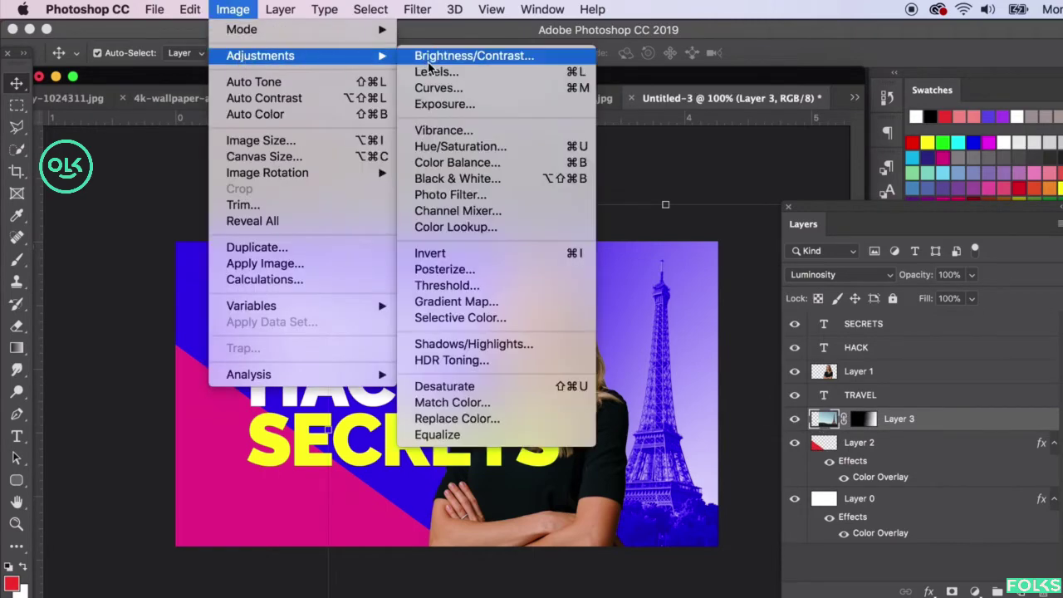
pyautogui.click(587, 135)
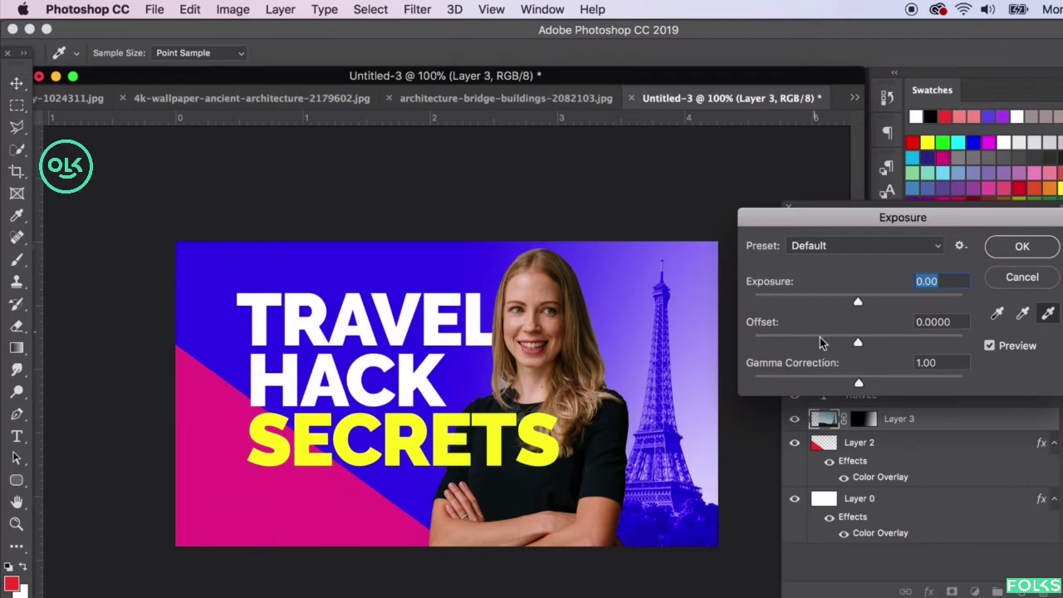
pyautogui.moveTo(848, 346); pyautogui.dragTo(859, 347)
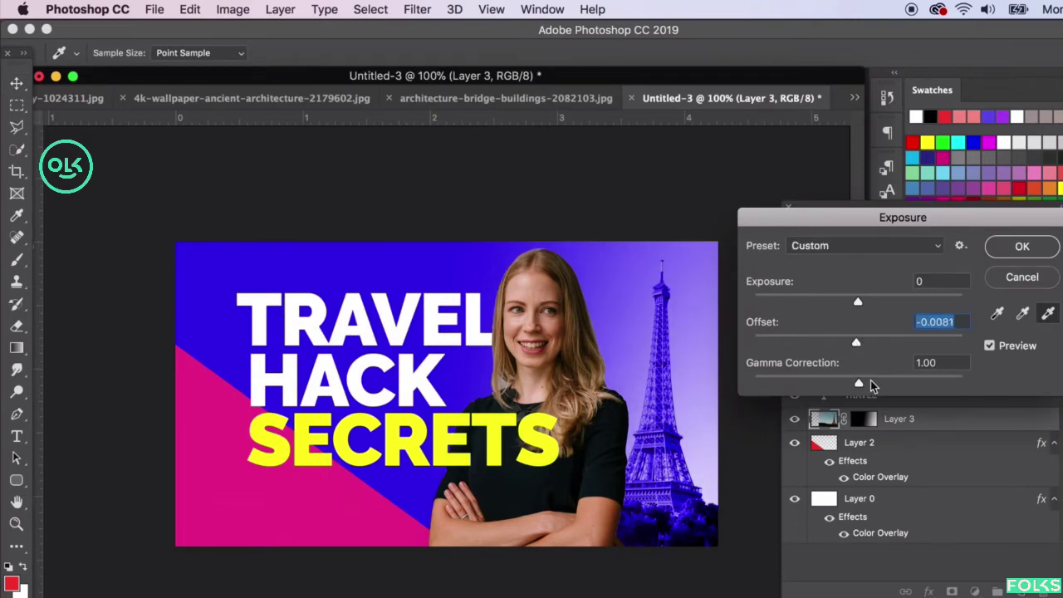
pyautogui.click(871, 383)
pyautogui.moveTo(865, 384); pyautogui.dragTo(864, 380)
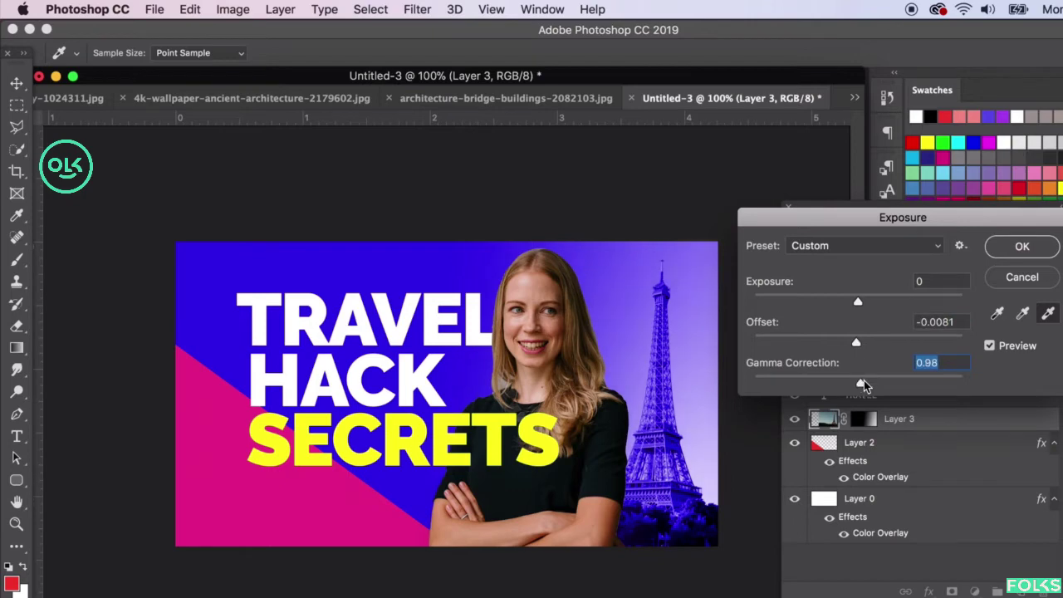
pyautogui.moveTo(858, 300)
pyautogui.mouseDown()
pyautogui.moveTo(891, 304)
pyautogui.moveTo(855, 304)
pyautogui.mouseUp()
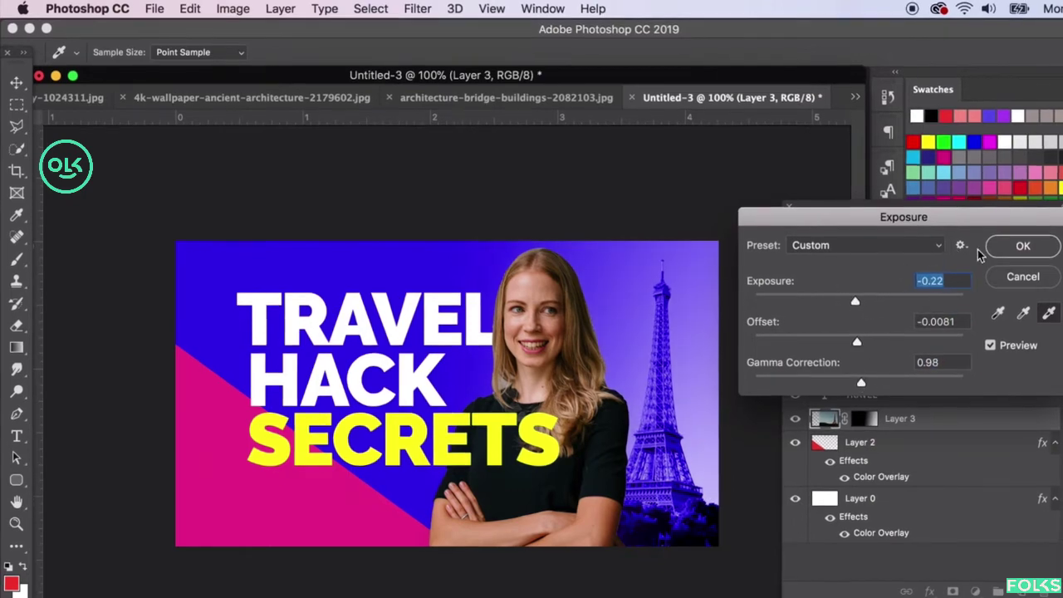
pyautogui.click(996, 246)
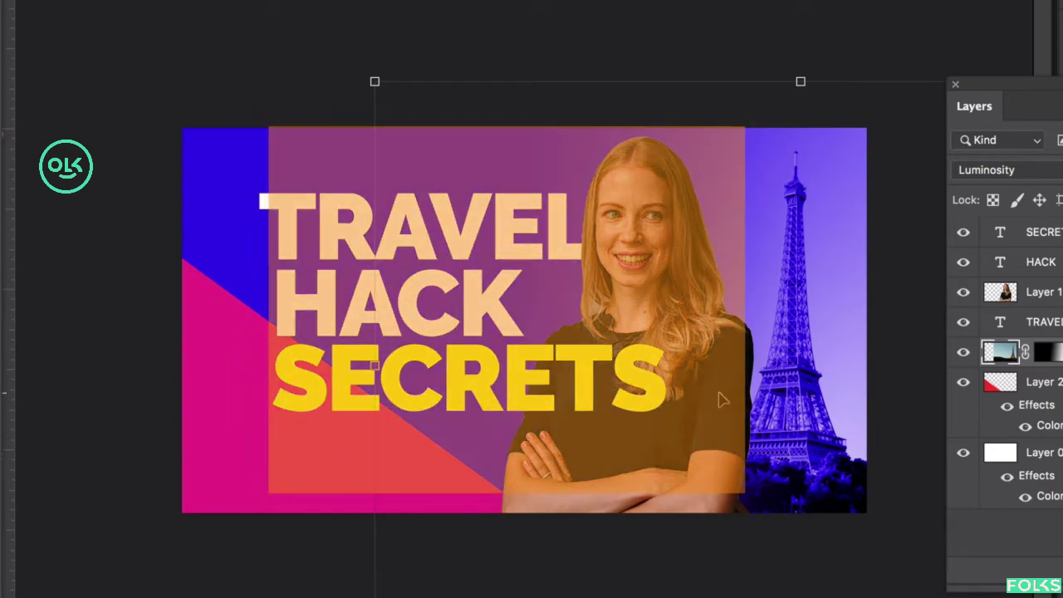
# Place the cloudy sky photo above Layer 3, scale it down and position it behind the woman, covering the upper right of the thumbnail.
pyautogui.click(237, 71)
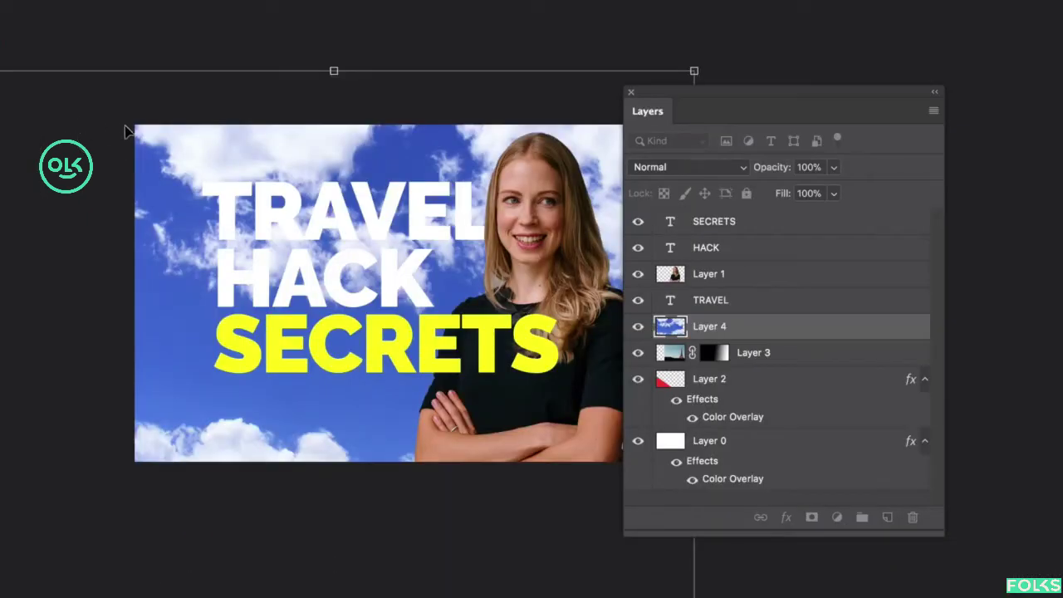
pyautogui.moveTo(1, 72); pyautogui.dragTo(109, 173)
pyautogui.moveTo(170, 267); pyautogui.dragTo(192, 172)
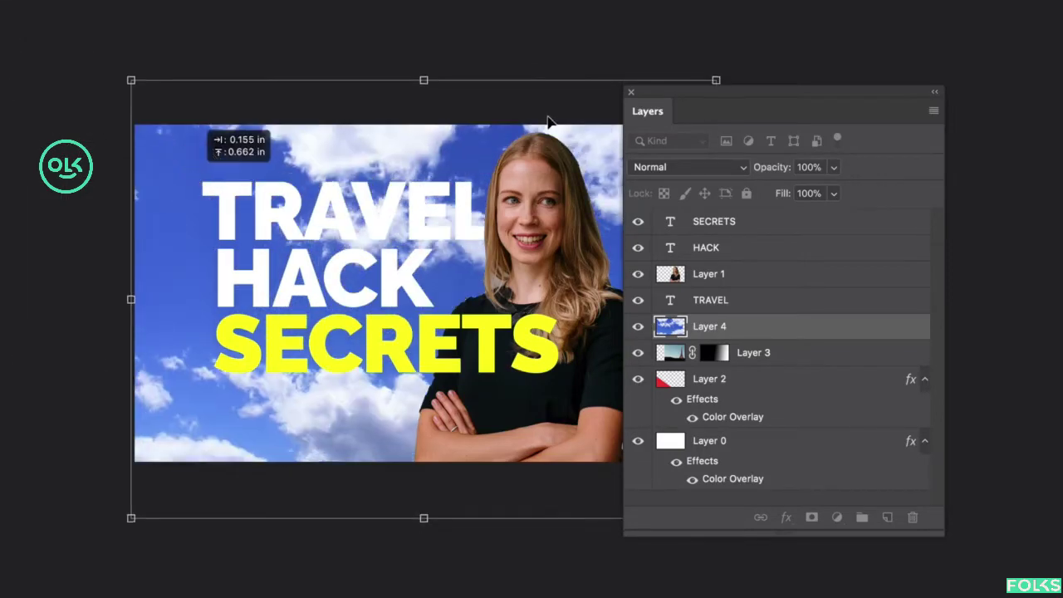
pyautogui.moveTo(694, 100); pyautogui.dragTo(860, 92)
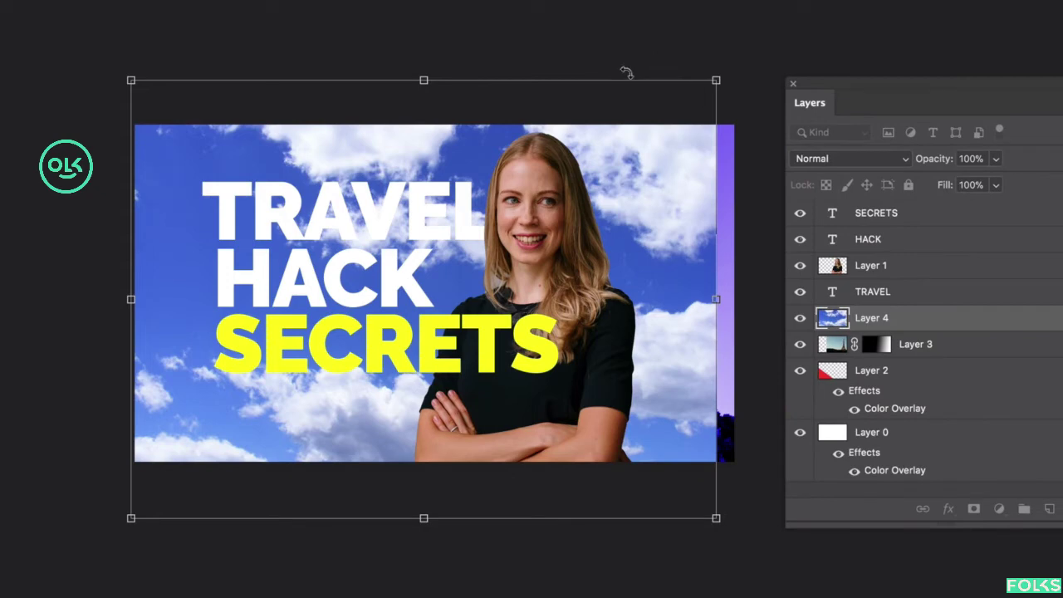
pyautogui.moveTo(720, 81); pyautogui.dragTo(531, 249)
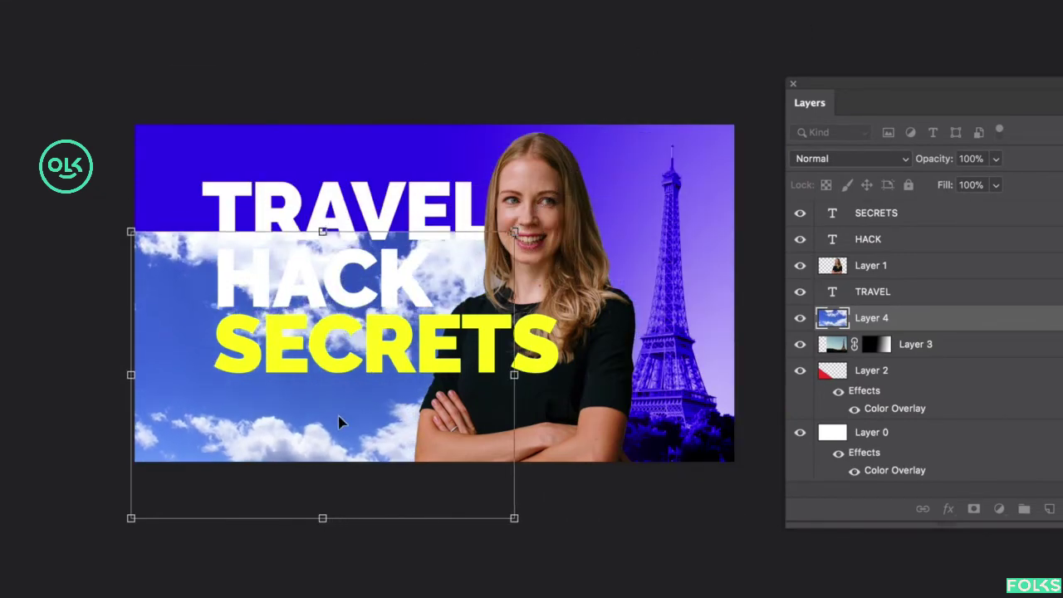
pyautogui.moveTo(340, 423); pyautogui.dragTo(589, 298)
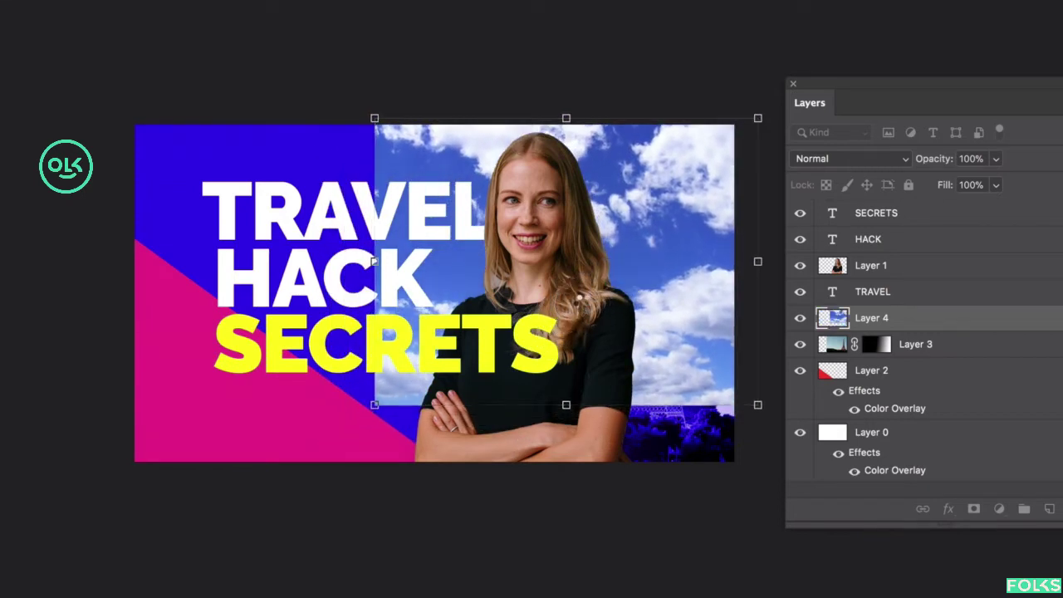
pyautogui.moveTo(700, 2); pyautogui.dragTo(671, 2)
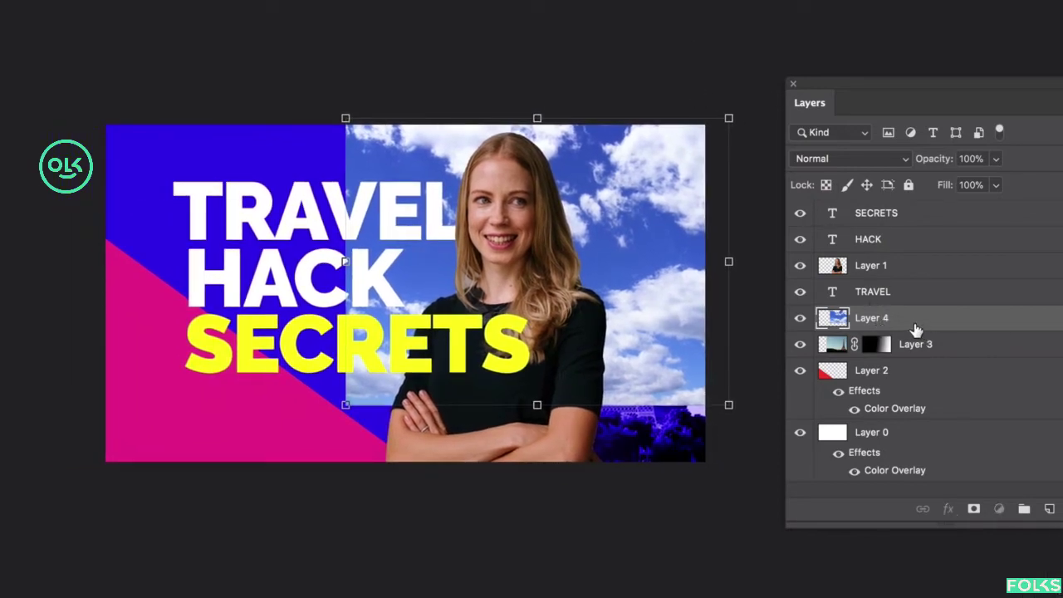
# Add a layer mask to Layer 4 and paint black with a 396 px soft brush to fade the clouds' left and lower edges.
pyautogui.click(973, 508)
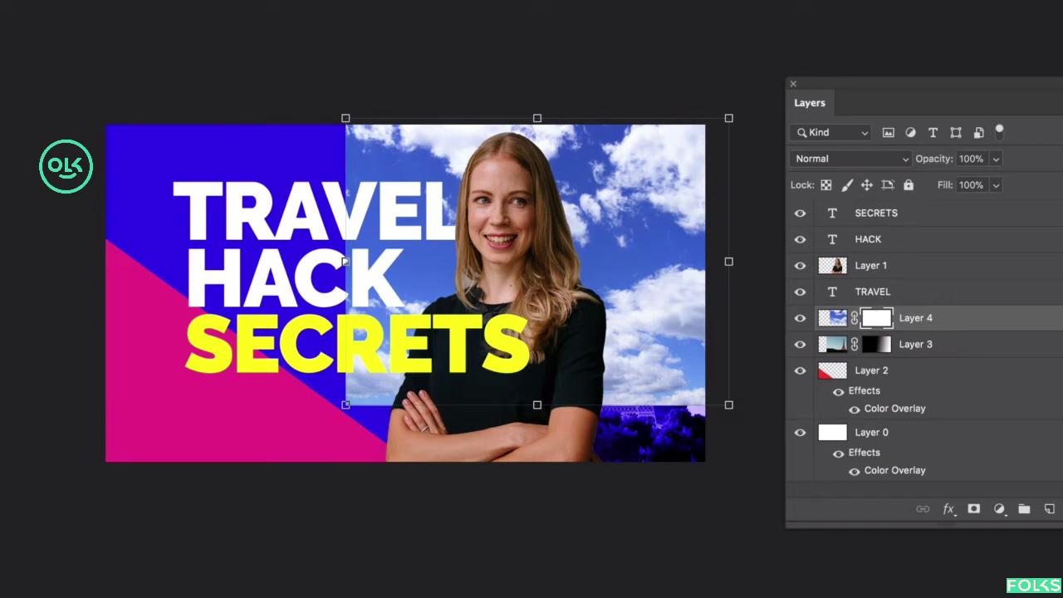
pyautogui.press('b')
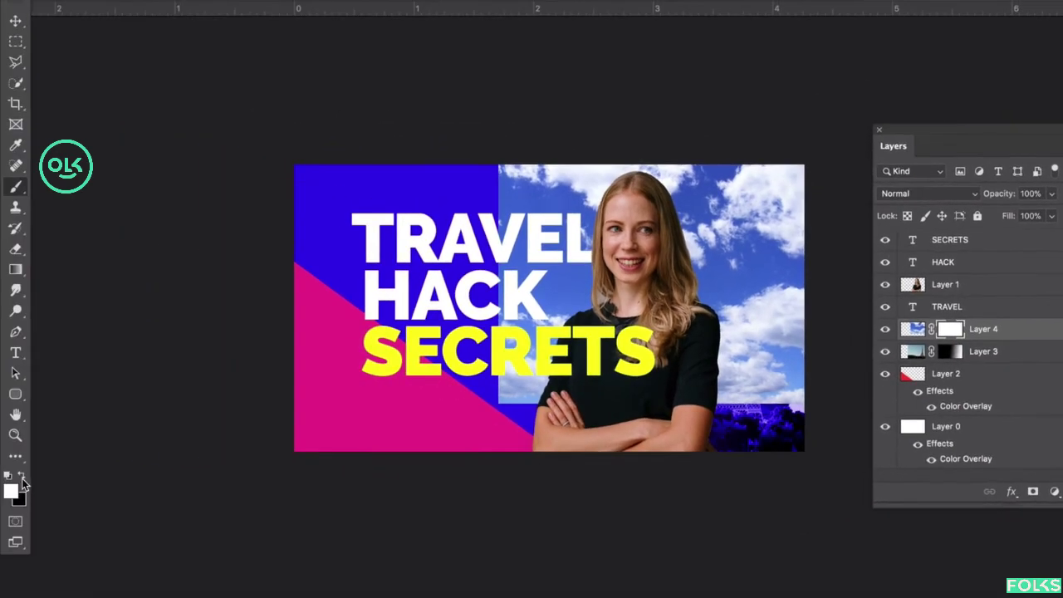
pyautogui.click(23, 476)
pyautogui.moveTo(515, 332); pyautogui.dragTo(489, 378)
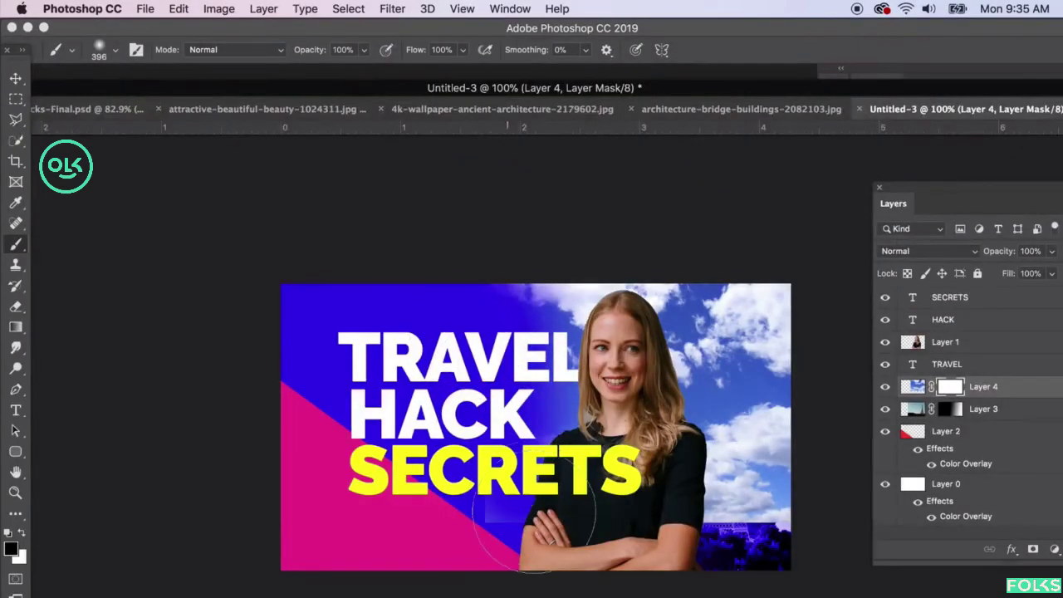
pyautogui.moveTo(647, 531)
pyautogui.mouseDown()
pyautogui.moveTo(814, 532)
pyautogui.moveTo(735, 545)
pyautogui.moveTo(706, 482)
pyautogui.mouseUp()
# Paint black on Layer 4's mask along the Eiffel Tower with an 83 px Soft Round brush to reveal the tower through the clouds.
pyautogui.click(115, 49)
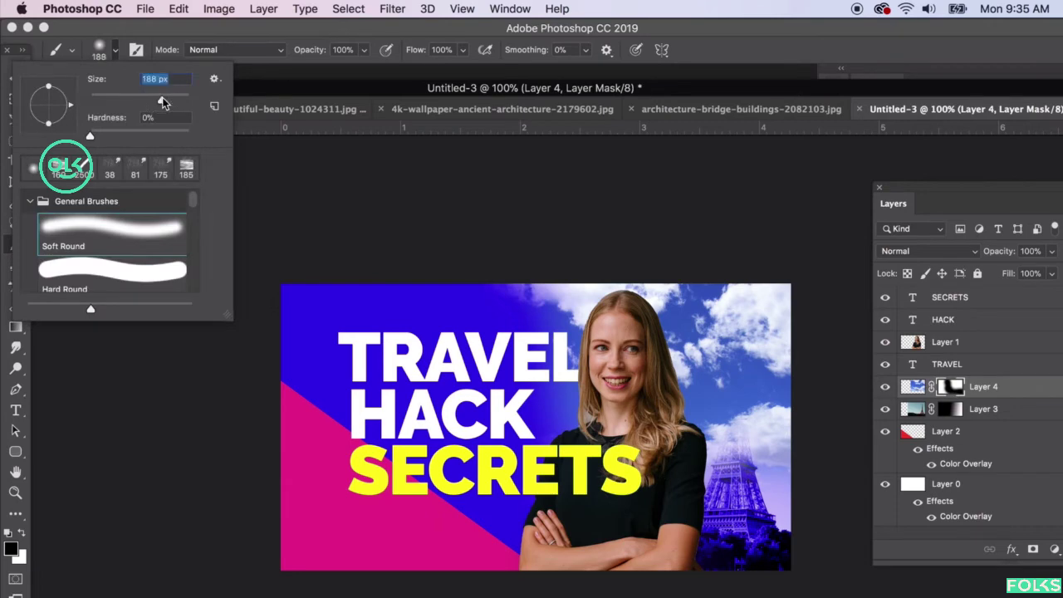
pyautogui.press('Return')
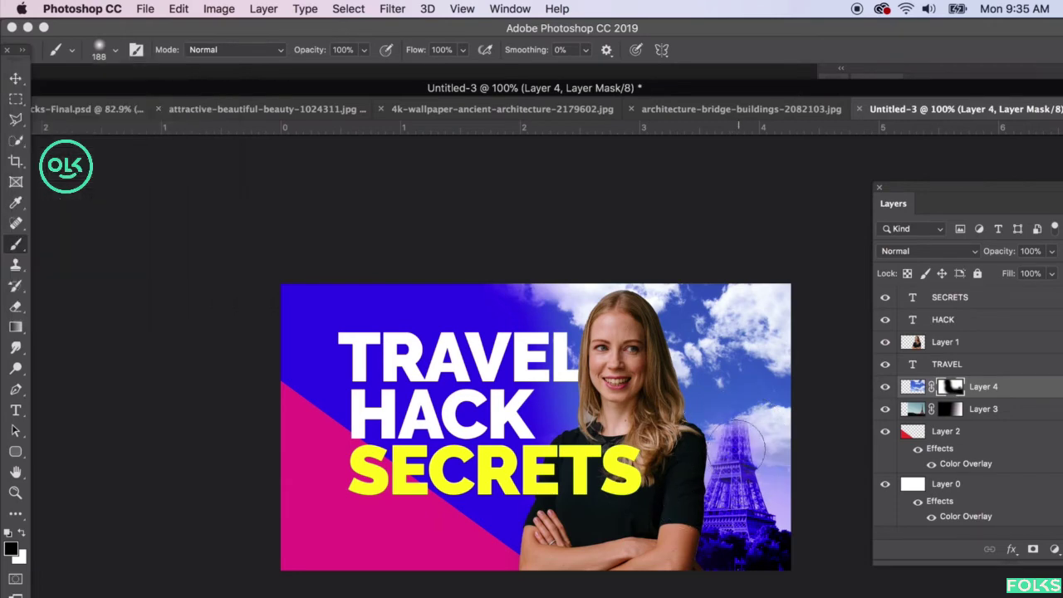
pyautogui.click(115, 50)
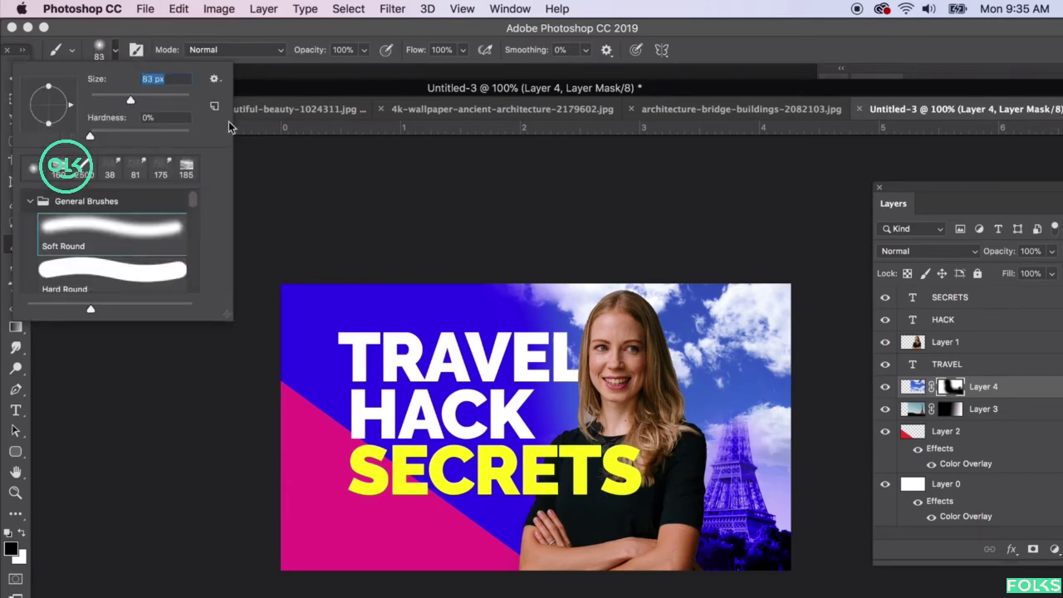
pyautogui.moveTo(737, 473); pyautogui.dragTo(738, 336)
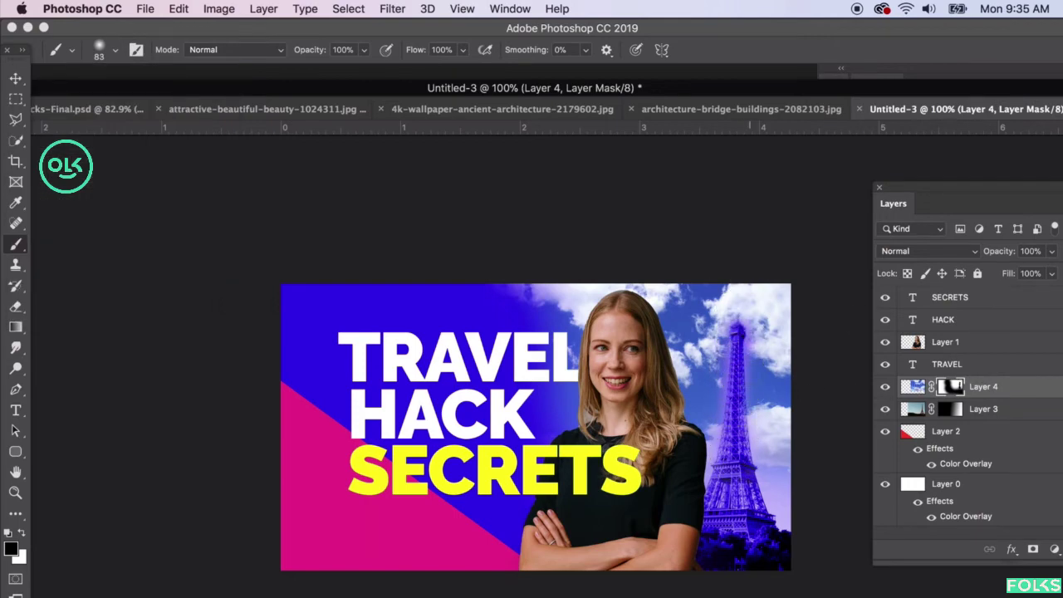
pyautogui.click(929, 250)
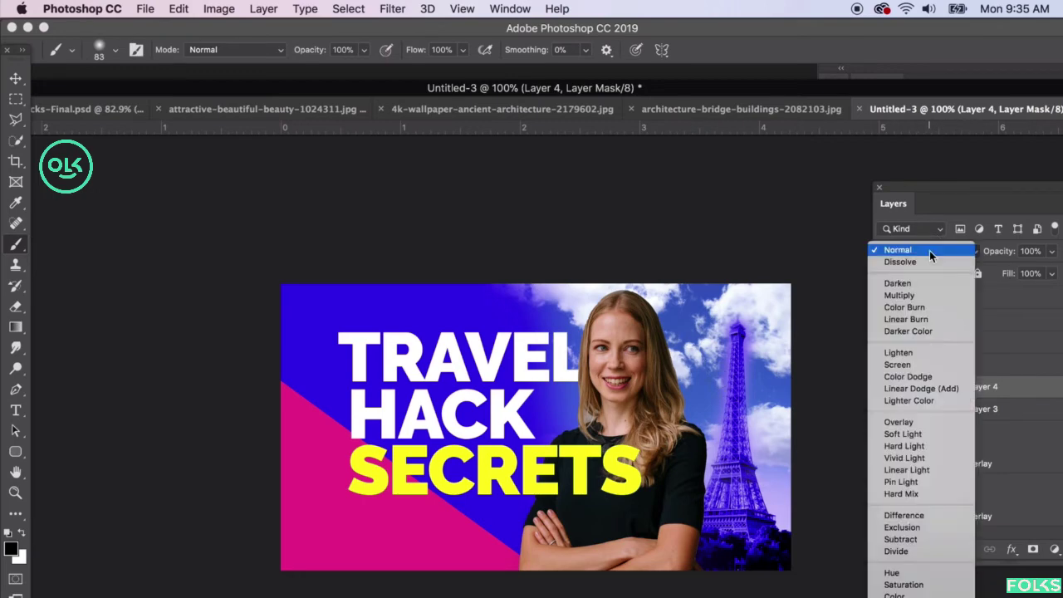
pyautogui.click(873, 320)
pyautogui.click(913, 387)
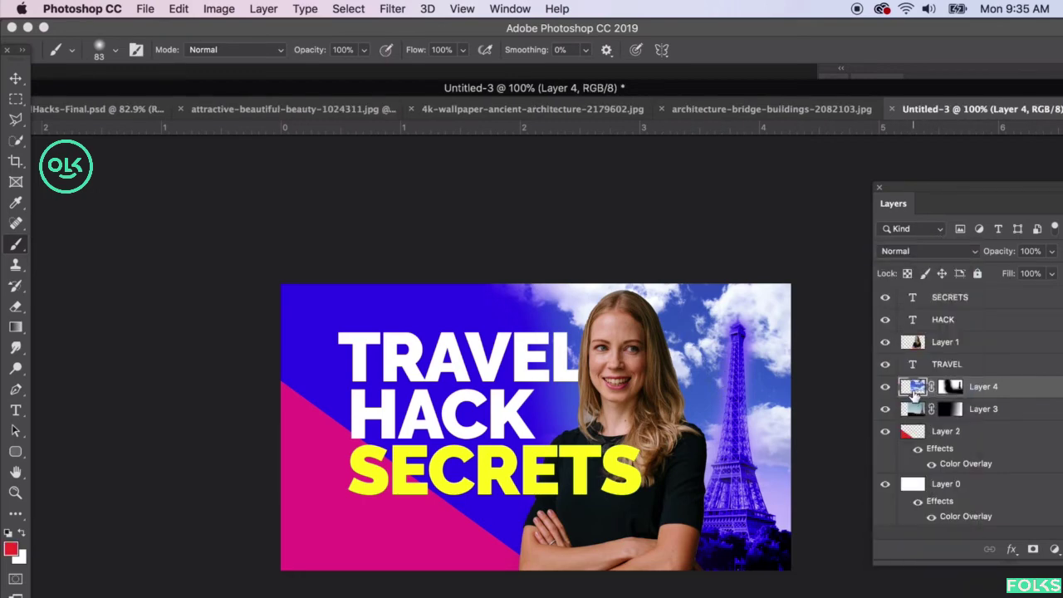
# Paint white on Layer 4's mask beside the Eiffel Tower with a 52 px Soft Round brush to restore the clouds around it.
pyautogui.click(952, 388)
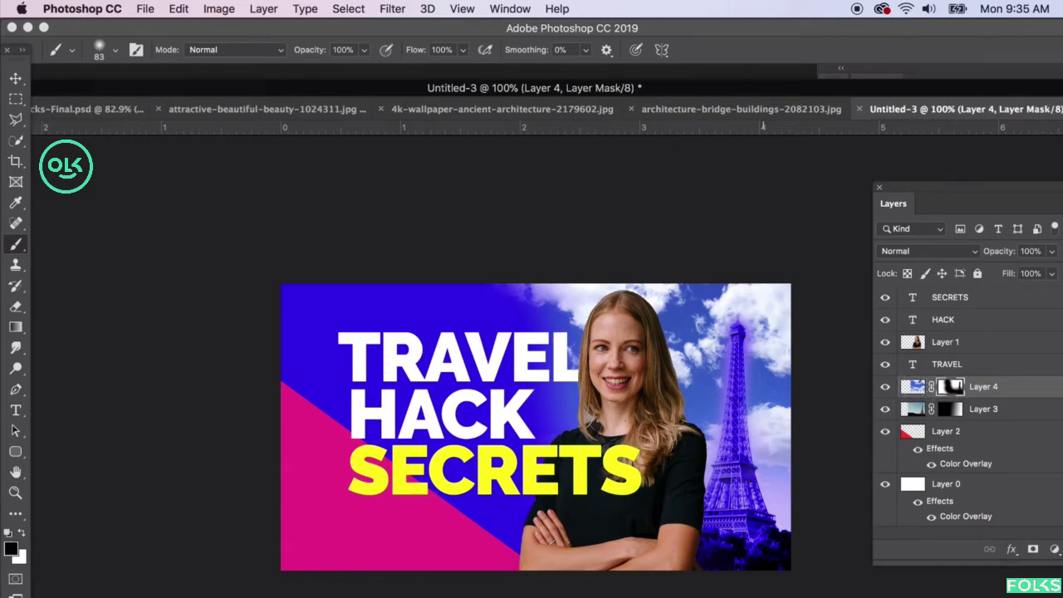
pyautogui.click(22, 532)
pyautogui.click(115, 50)
pyautogui.moveTo(122, 98); pyautogui.dragTo(108, 99)
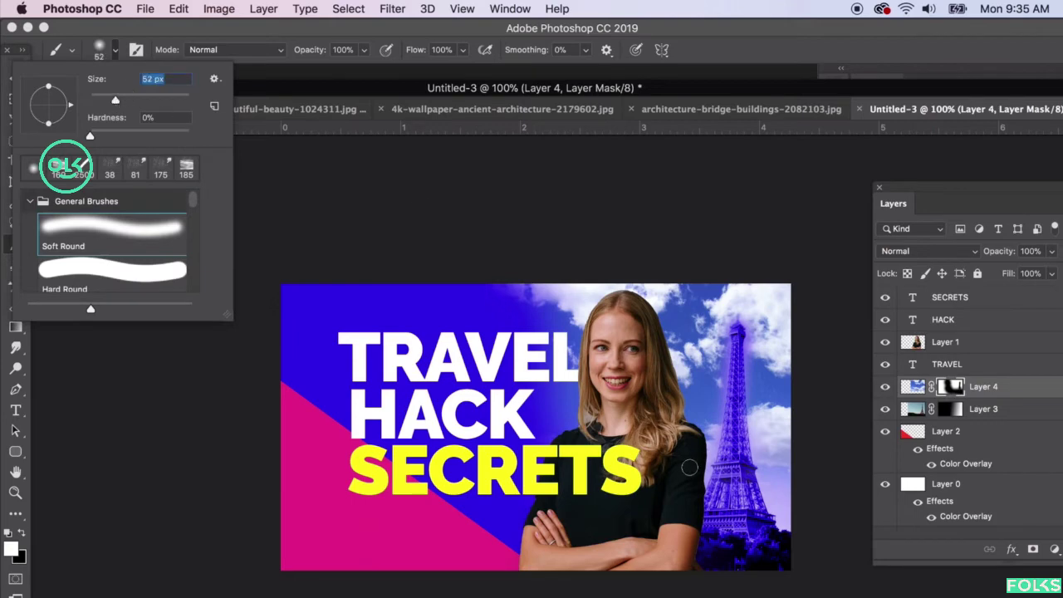
pyautogui.press('Return')
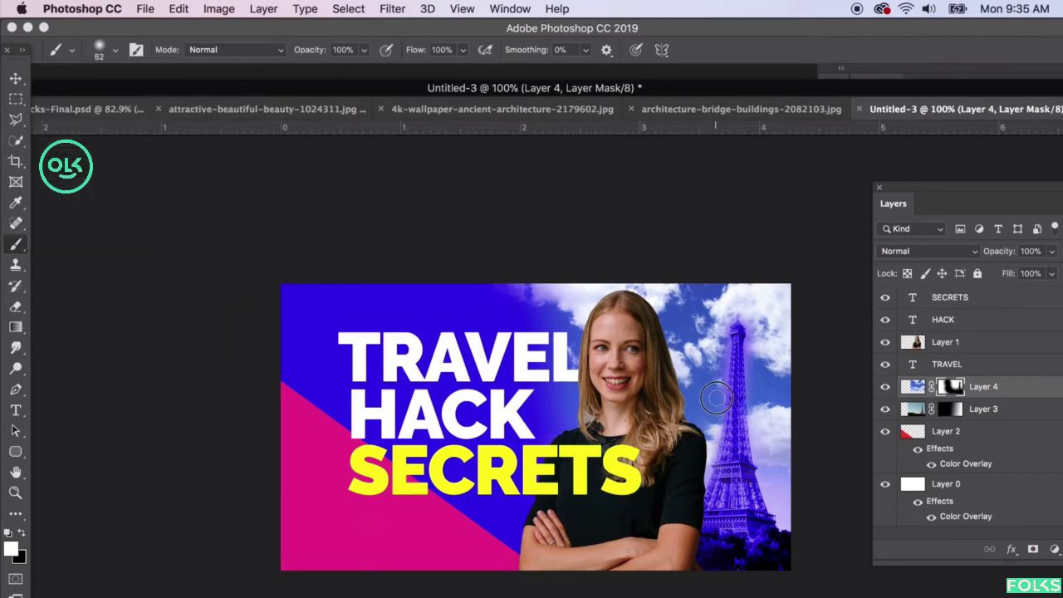
pyautogui.moveTo(718, 399)
pyautogui.mouseDown()
pyautogui.moveTo(721, 343)
pyautogui.moveTo(715, 422)
pyautogui.moveTo(761, 430)
pyautogui.moveTo(754, 385)
pyautogui.mouseUp()
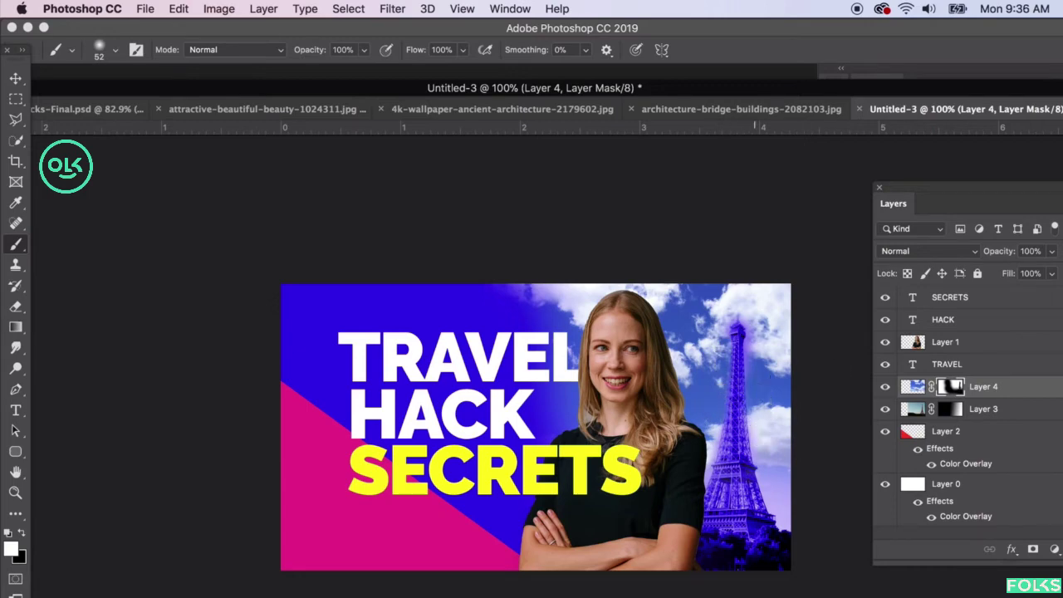
pyautogui.rightClick(951, 390)
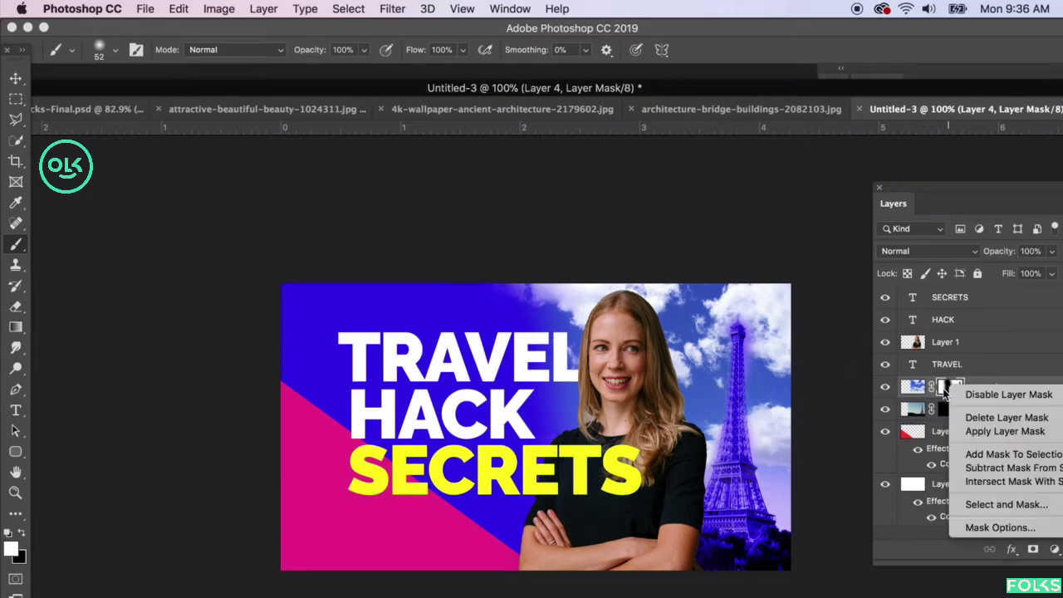
pyautogui.click(970, 417)
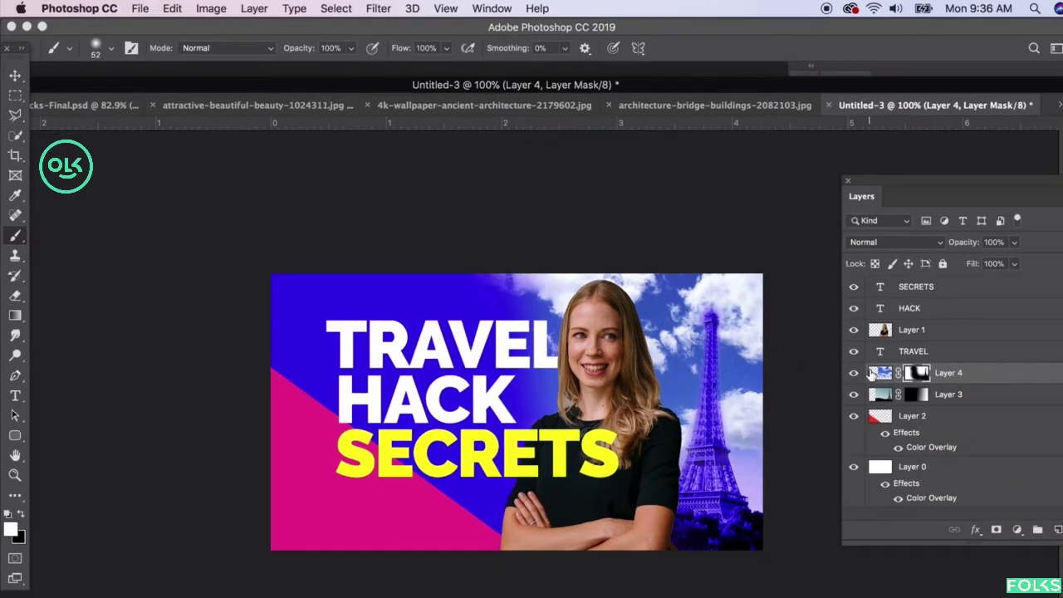
# Set the cloud layer's blending mode to Luminosity and its opacity to 55%.
pyautogui.click(877, 374)
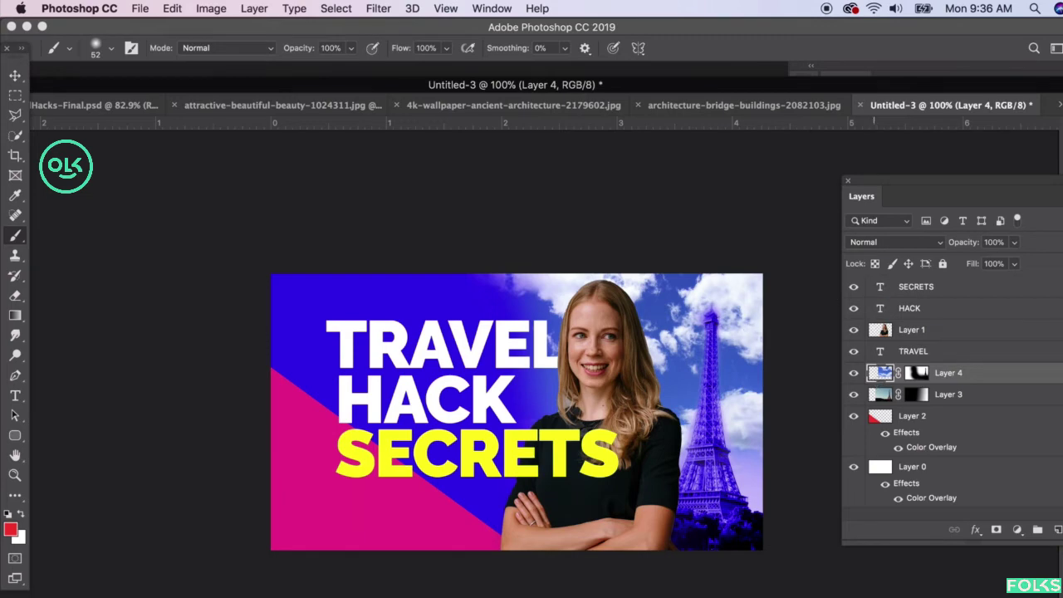
pyautogui.click(884, 248)
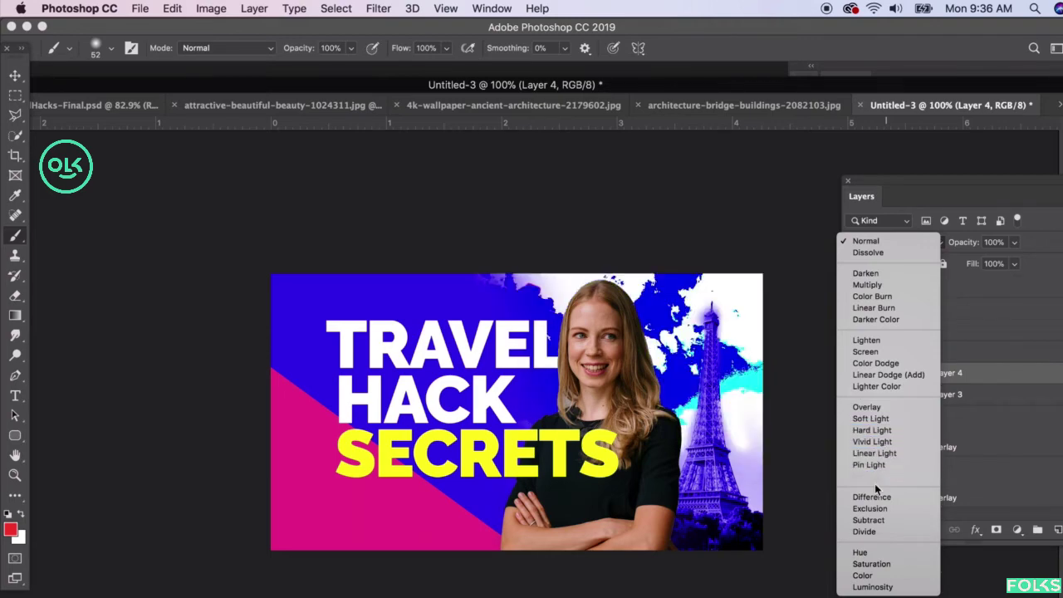
pyautogui.click(889, 587)
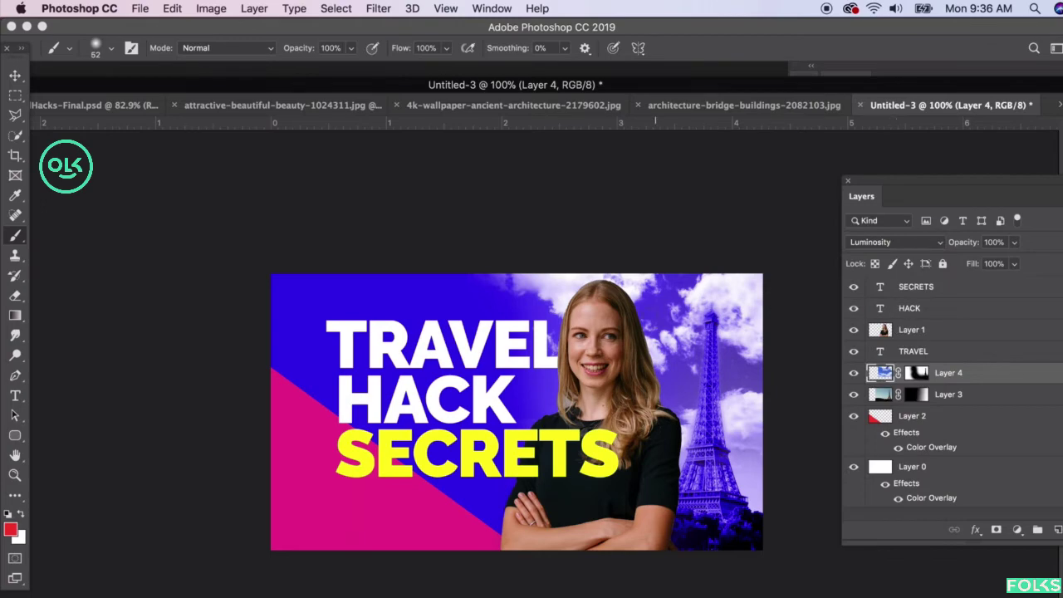
pyautogui.moveTo(1016, 242); pyautogui.dragTo(983, 263)
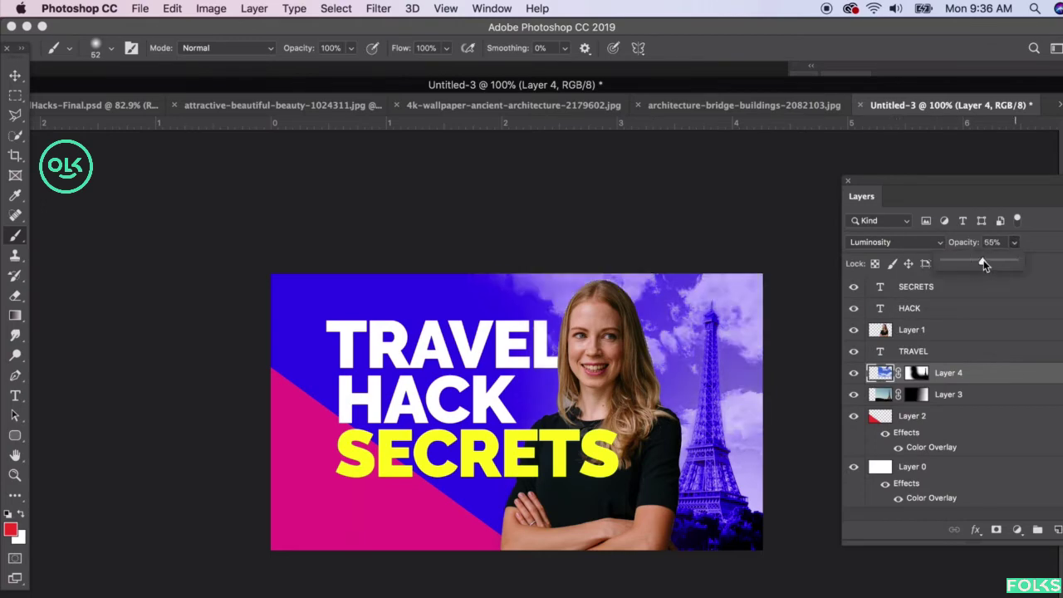
# Copy the Statue of Liberty photo into the Untitled-3 thumbnail and scale it down with the statue in the canvas's lower left.
pyautogui.click(15, 75)
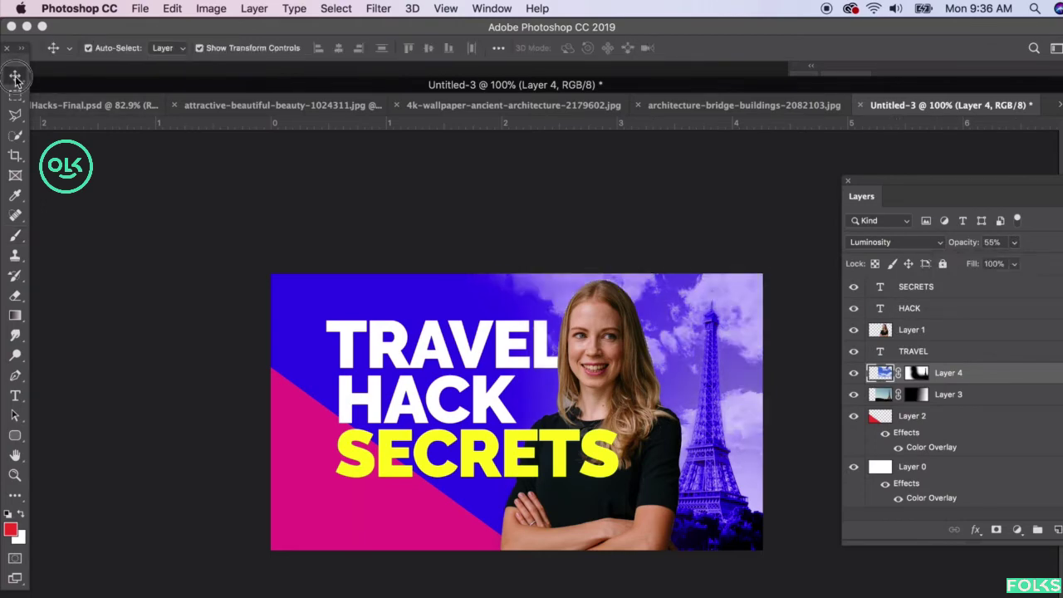
pyautogui.click(591, 169)
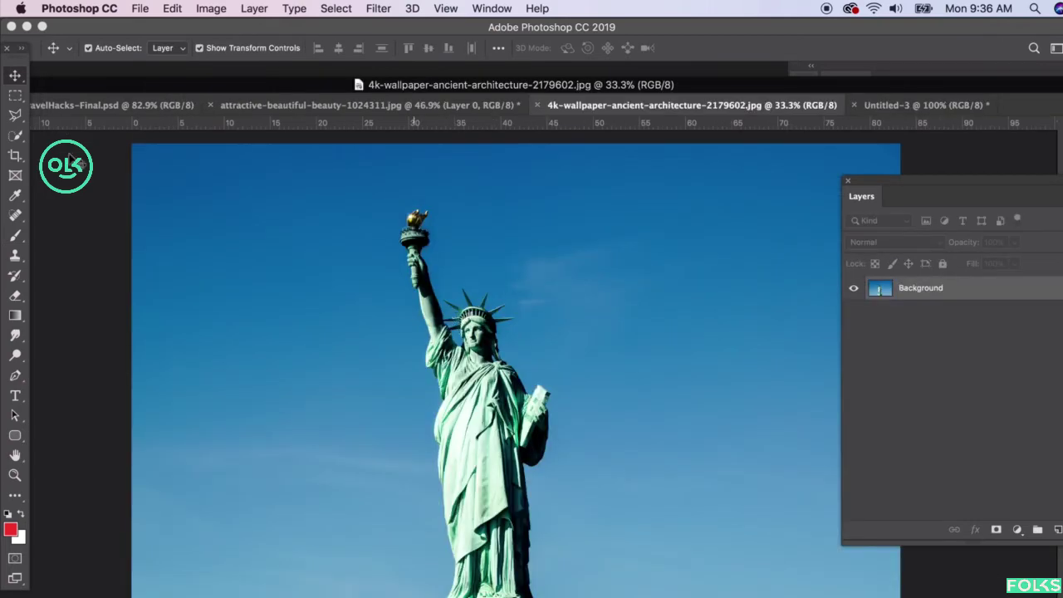
pyautogui.click(292, 8)
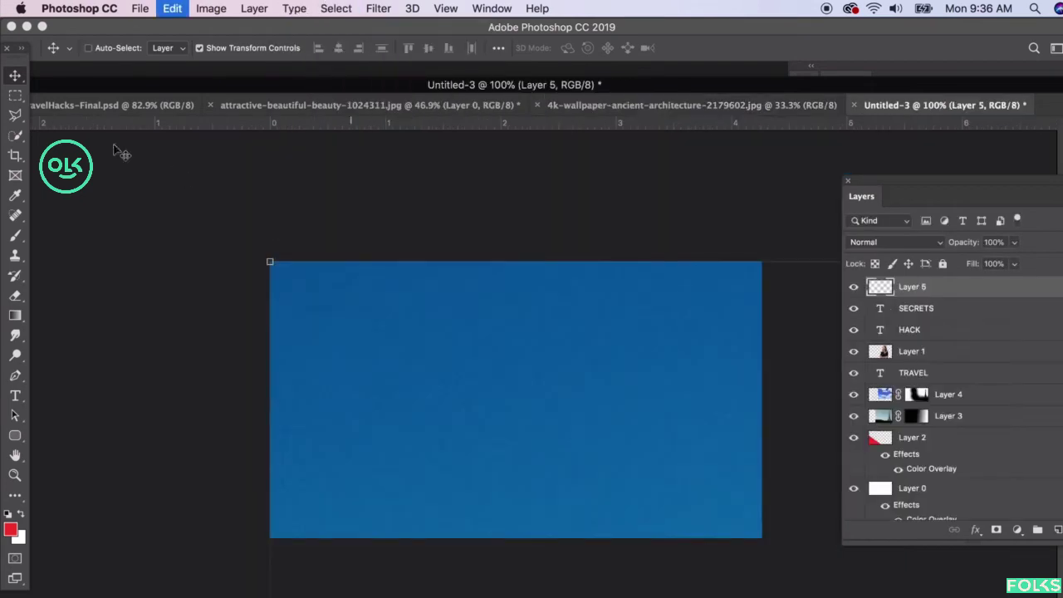
pyautogui.hotkey('ctrl', 't')
pyautogui.moveTo(271, 263); pyautogui.dragTo(441, 444)
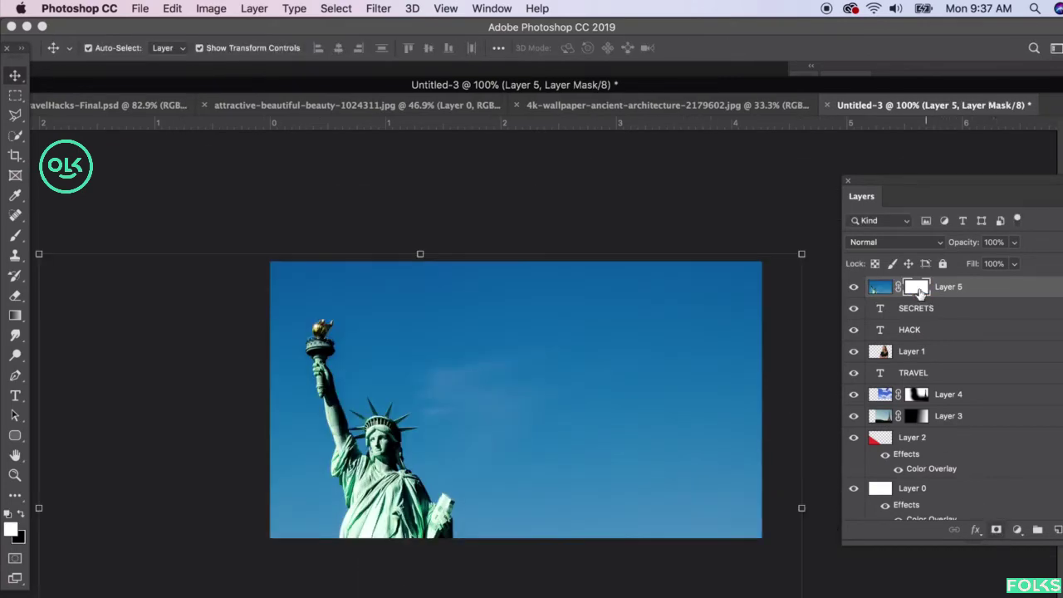
# Draw a white-to-black linear gradient on Layer 5's mask, running from the statue toward the woman, to fade out the photo's right side.
pyautogui.click(15, 317)
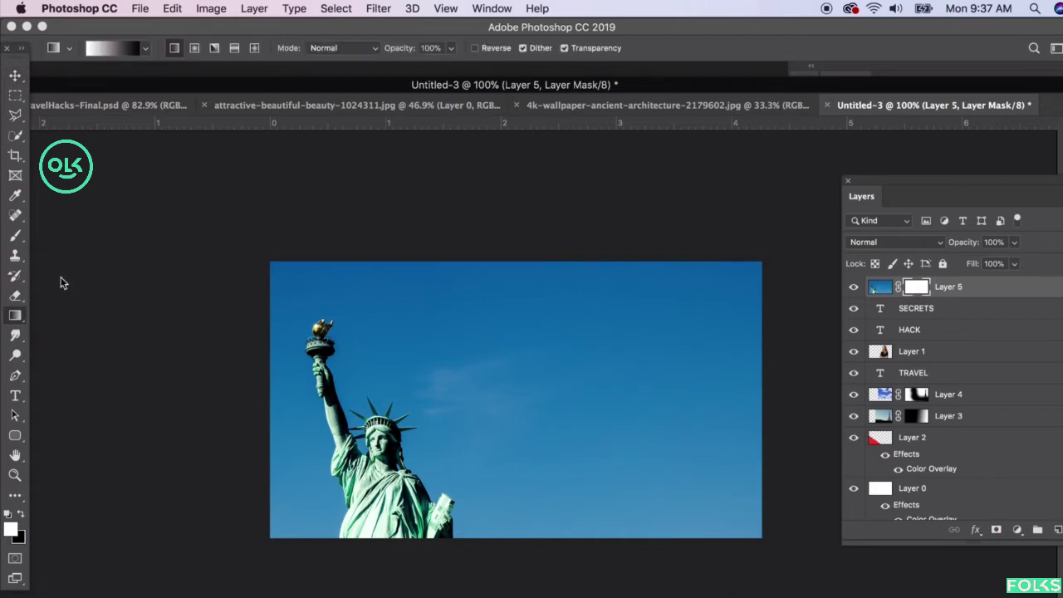
pyautogui.click(131, 53)
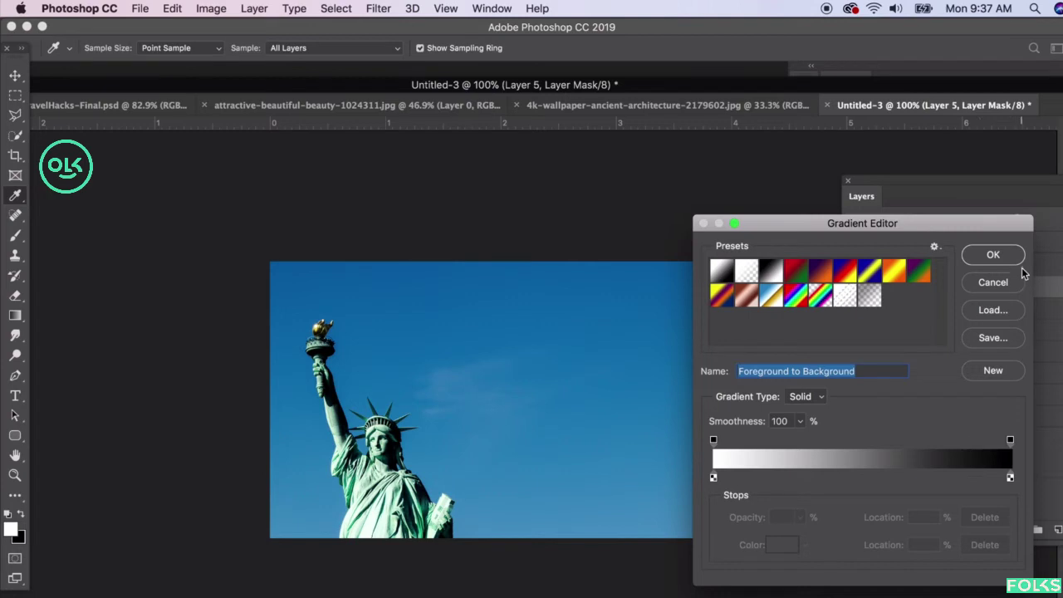
pyautogui.press('Escape')
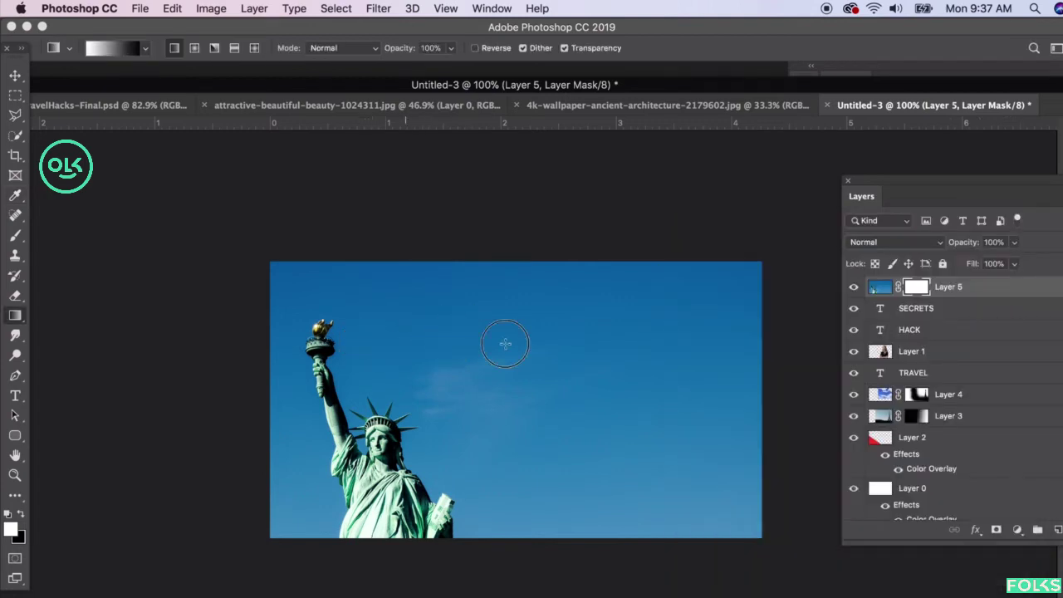
pyautogui.moveTo(369, 353); pyautogui.dragTo(559, 342)
pyautogui.moveTo(413, 427); pyautogui.dragTo(592, 393)
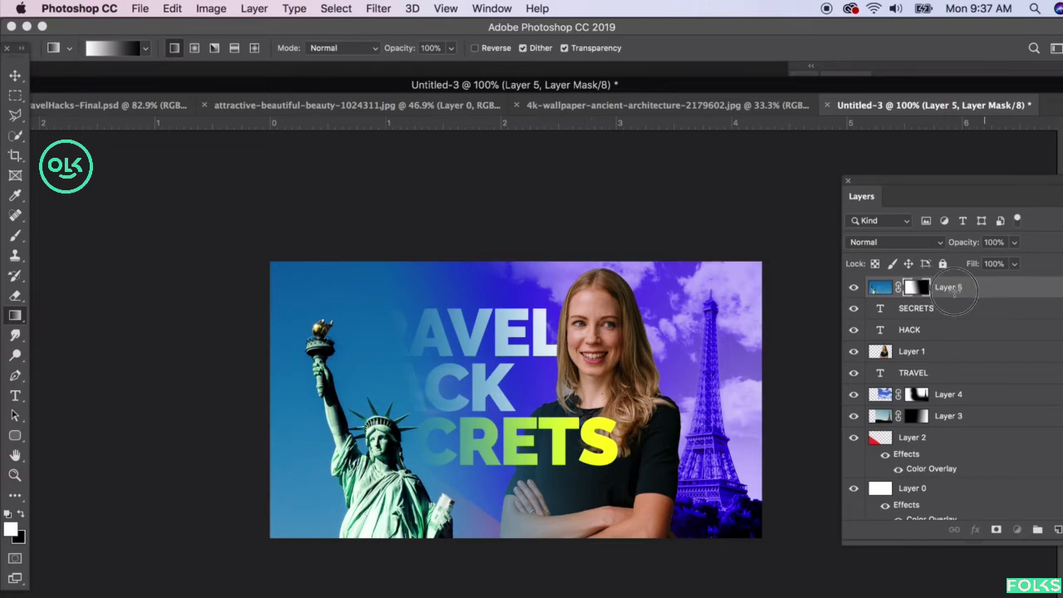
# Place Layer 5 between Layer 4 and Layer 3 in the layer order and shift the statue slightly down and left.
pyautogui.moveTo(947, 290); pyautogui.dragTo(938, 409)
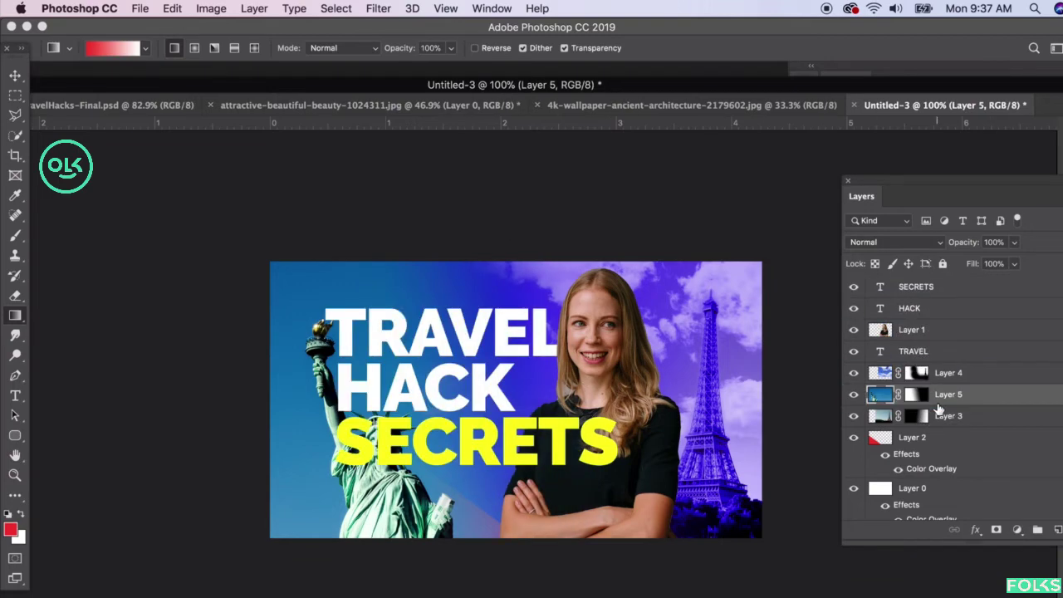
pyautogui.press('v')
pyautogui.moveTo(380, 474); pyautogui.dragTo(363, 490)
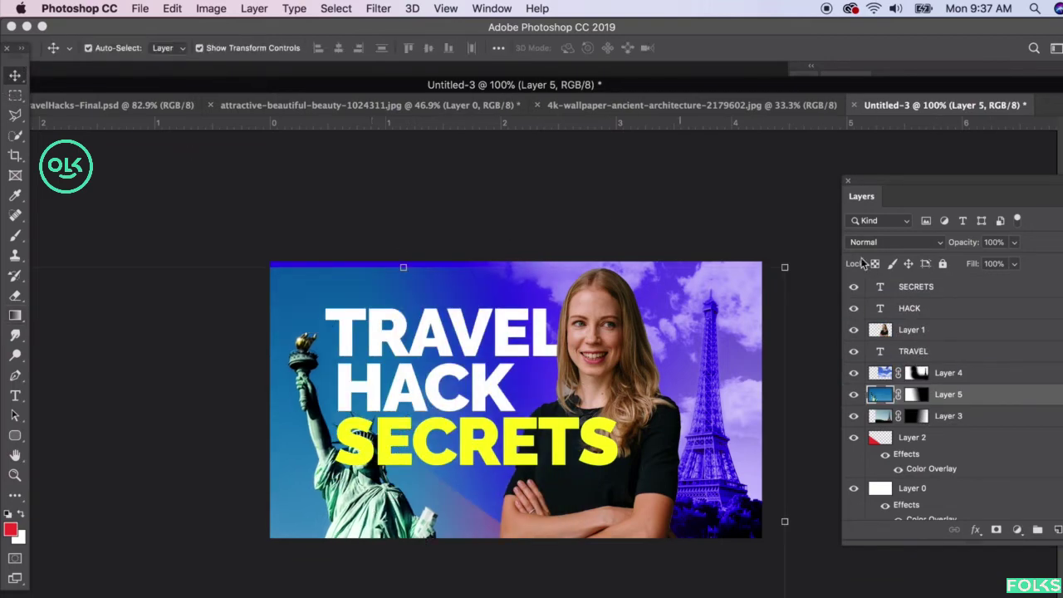
# Set the Statue of Liberty layer's blending mode to Luminosity.
pyautogui.click(891, 243)
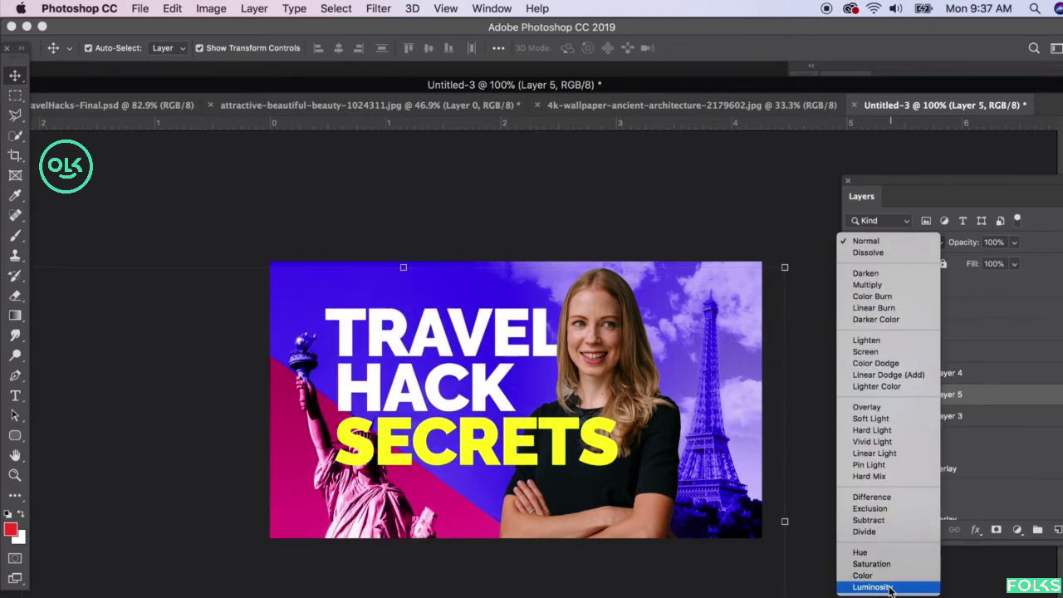
pyautogui.click(889, 587)
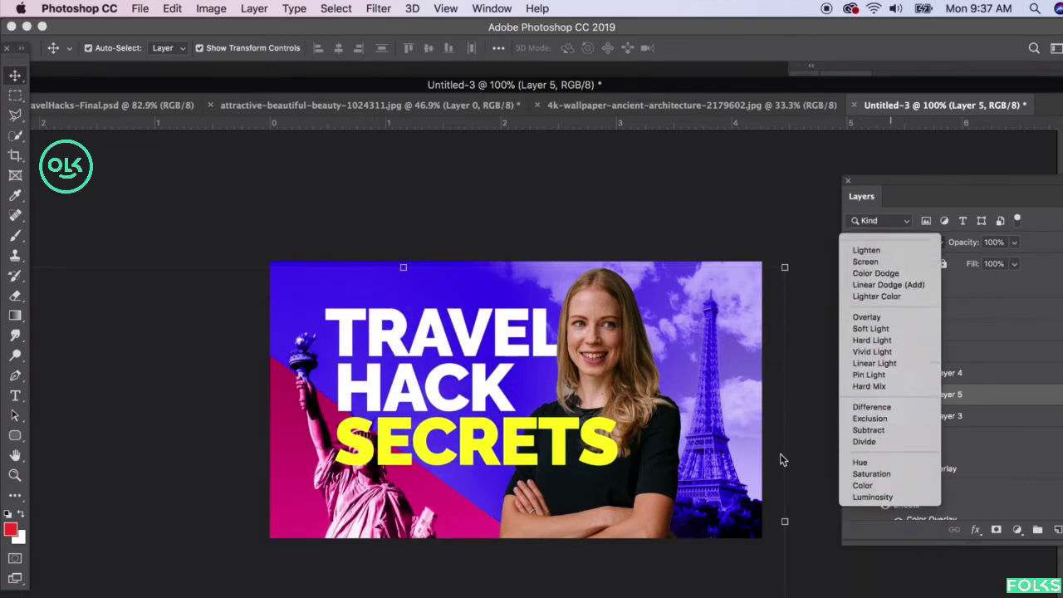
pyautogui.click(340, 509)
# Move the TRAVEL, HACK and SECRETS text layers up together, and shift the statue slightly down below the title.
pyautogui.click(411, 356)
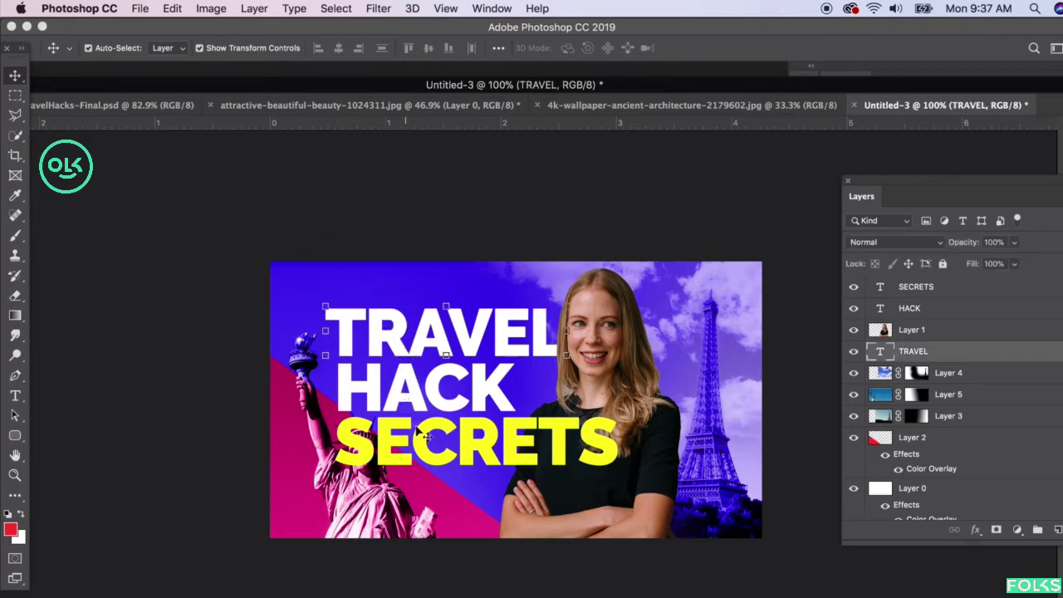
pyautogui.keyDown('shift'); pyautogui.click(405, 430); pyautogui.keyUp('shift')
pyautogui.keyDown('shift'); pyautogui.click(416, 396); pyautogui.keyUp('shift')
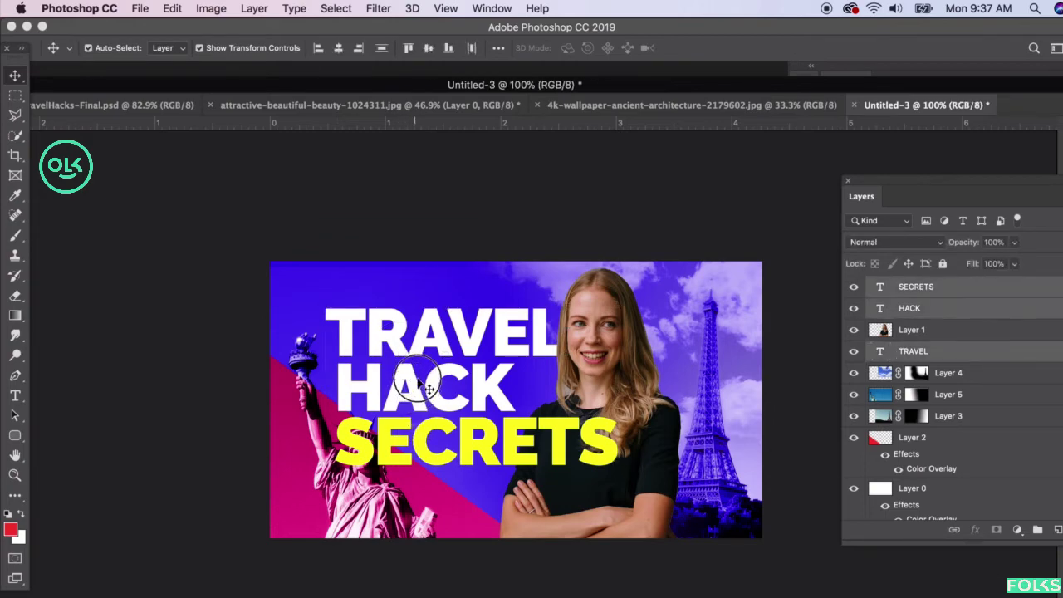
pyautogui.moveTo(417, 396); pyautogui.dragTo(419, 373)
pyautogui.click(188, 421)
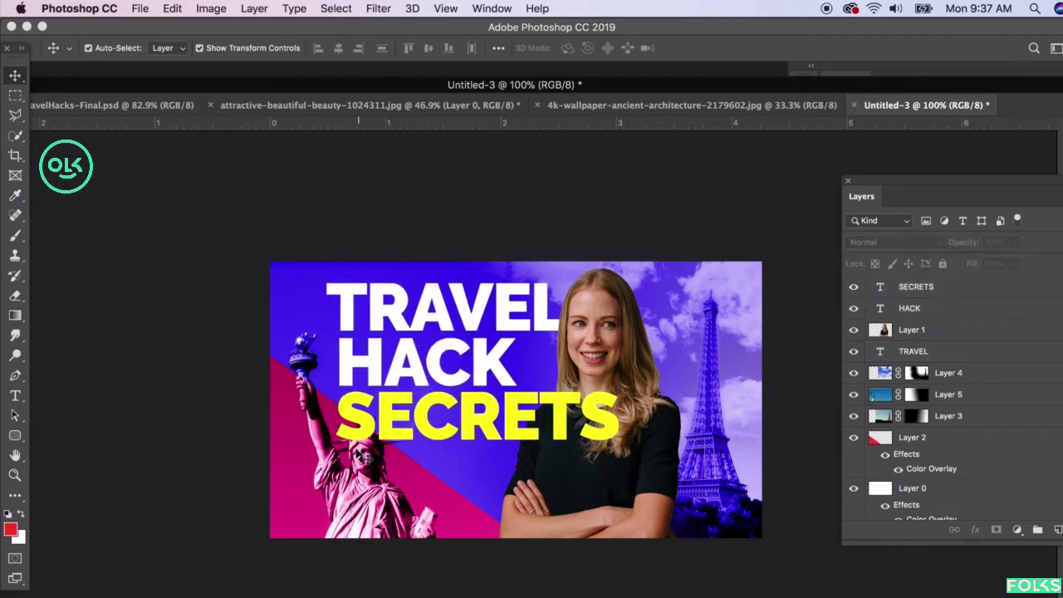
pyautogui.click(365, 458)
pyautogui.moveTo(365, 458); pyautogui.dragTo(365, 471)
# Paint black on Layer 5's mask along the photo's upper edge with a 178 px soft brush to hide the hard edge.
pyautogui.scroll(3, 268, 480)
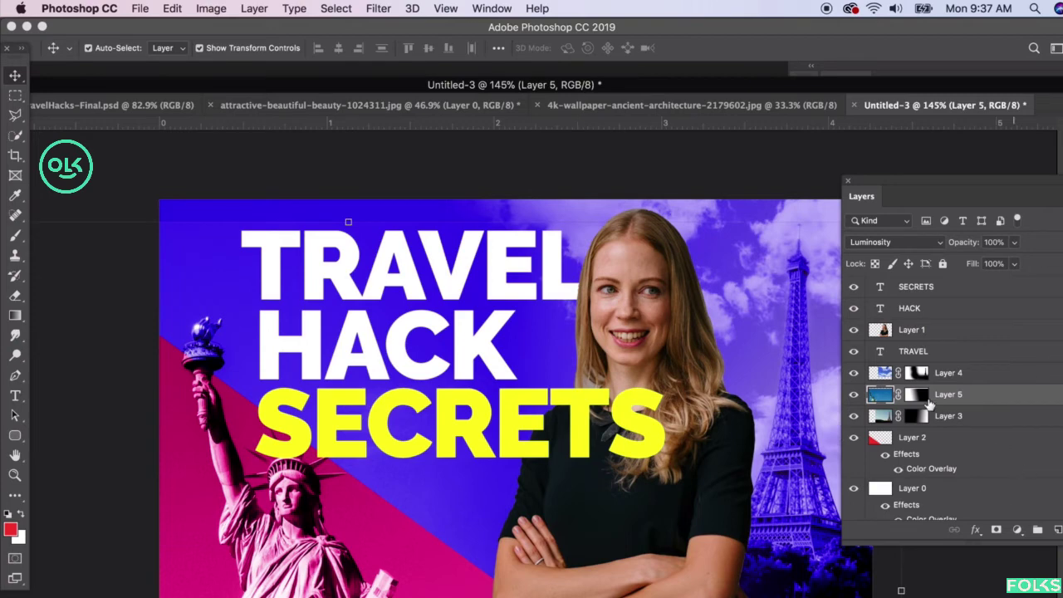
pyautogui.click(915, 396)
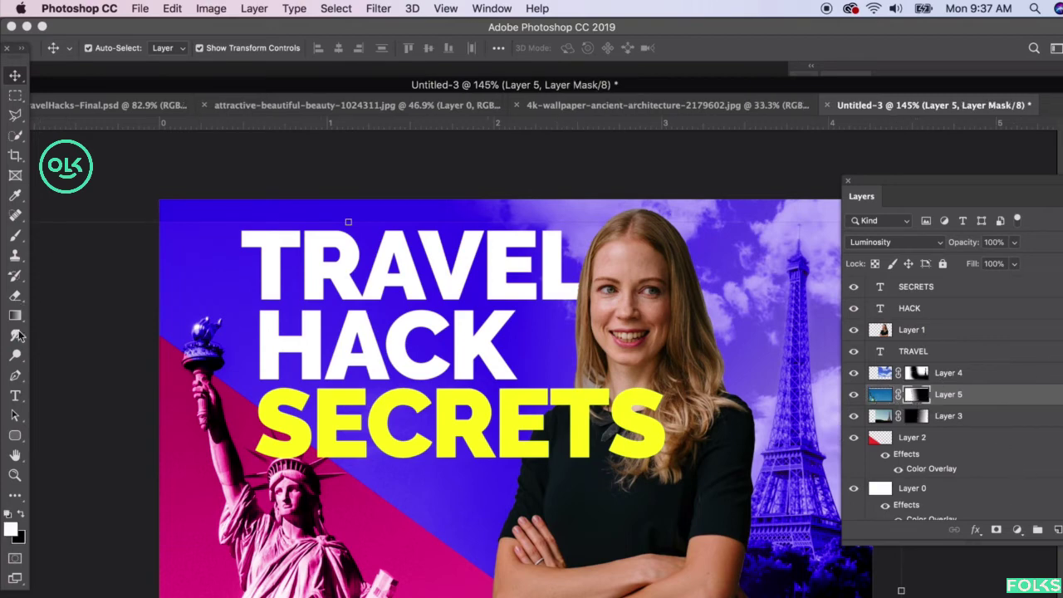
pyautogui.click(23, 517)
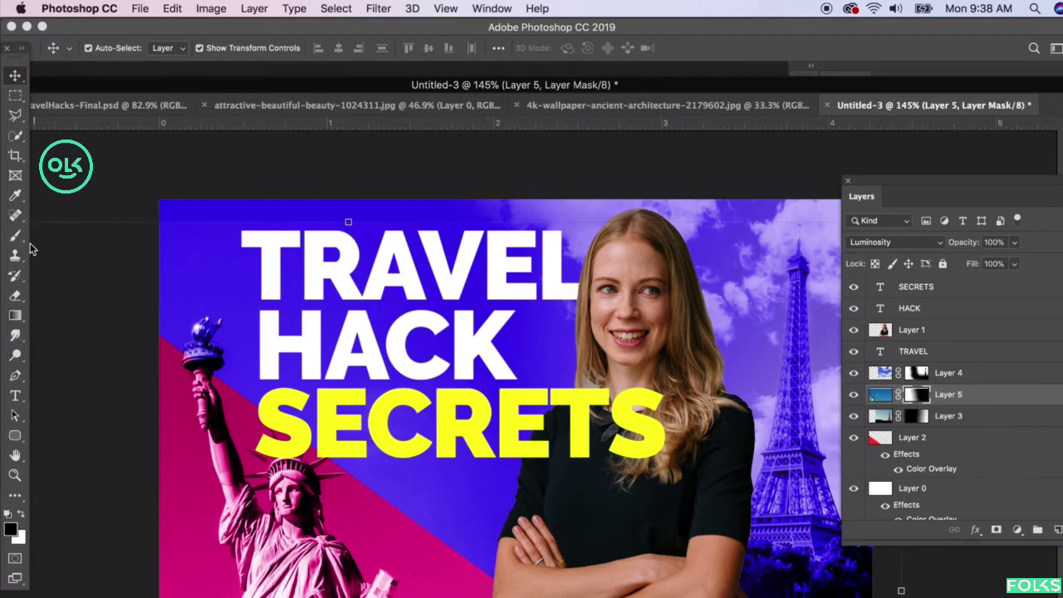
pyautogui.press('b')
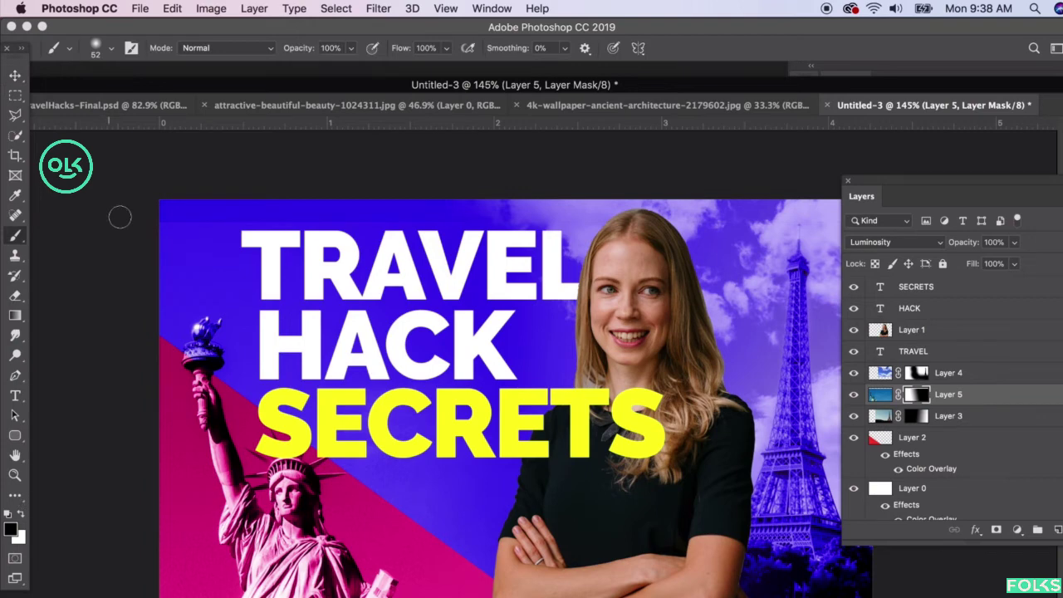
pyautogui.click(108, 51)
pyautogui.press('Return')
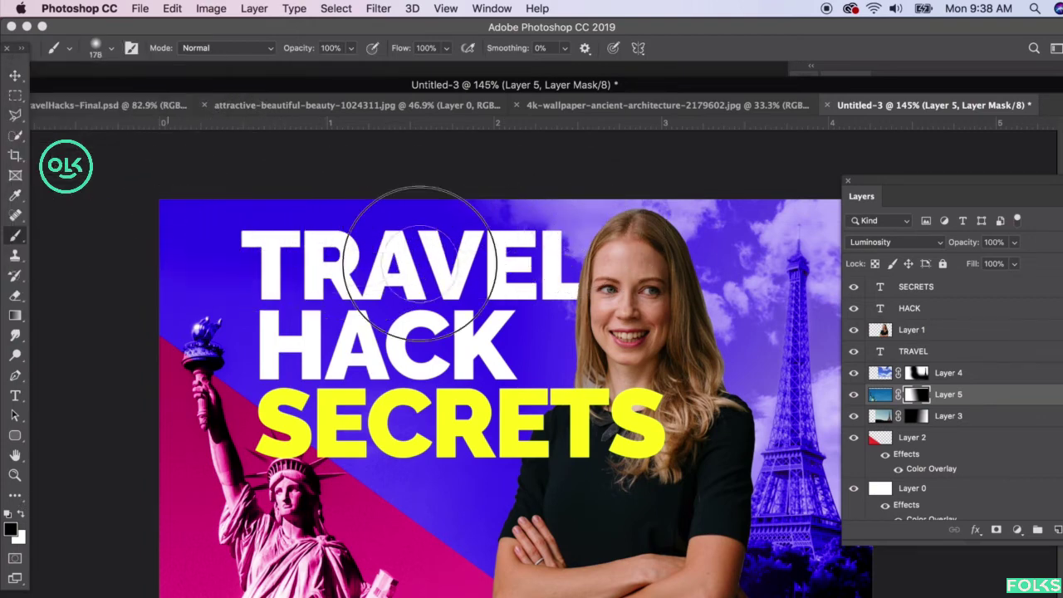
pyautogui.click(15, 76)
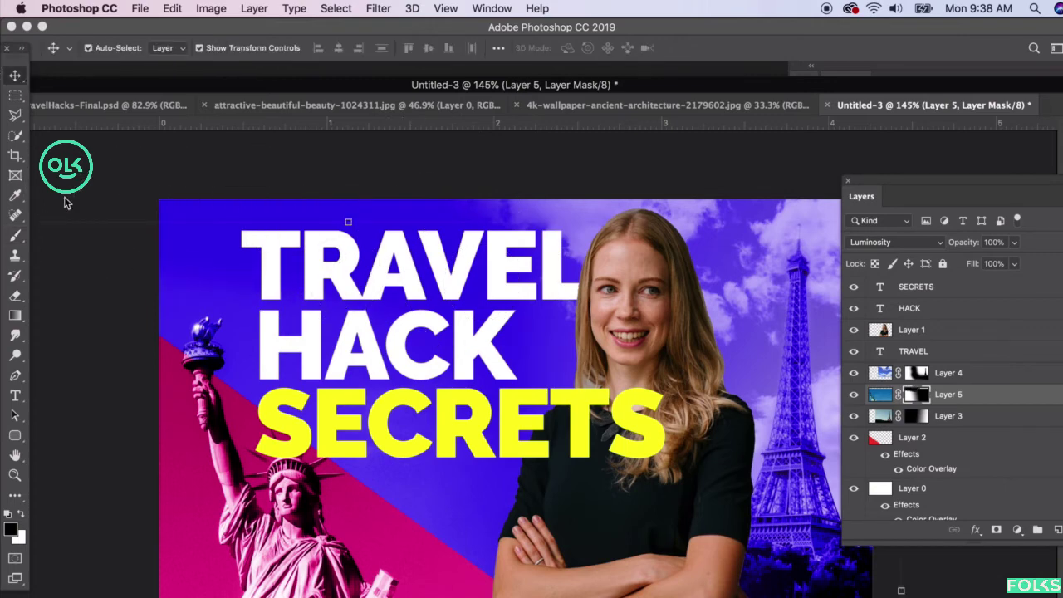
pyautogui.click(90, 224)
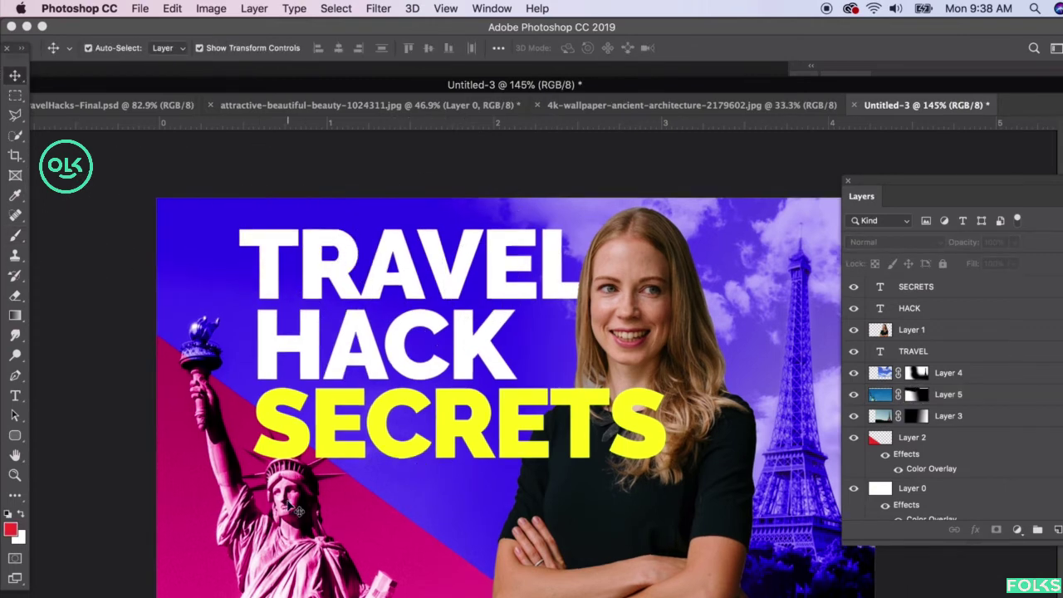
# Add a layer mask to the SECRETS text layer.
pyautogui.scroll(2, 294, 508)
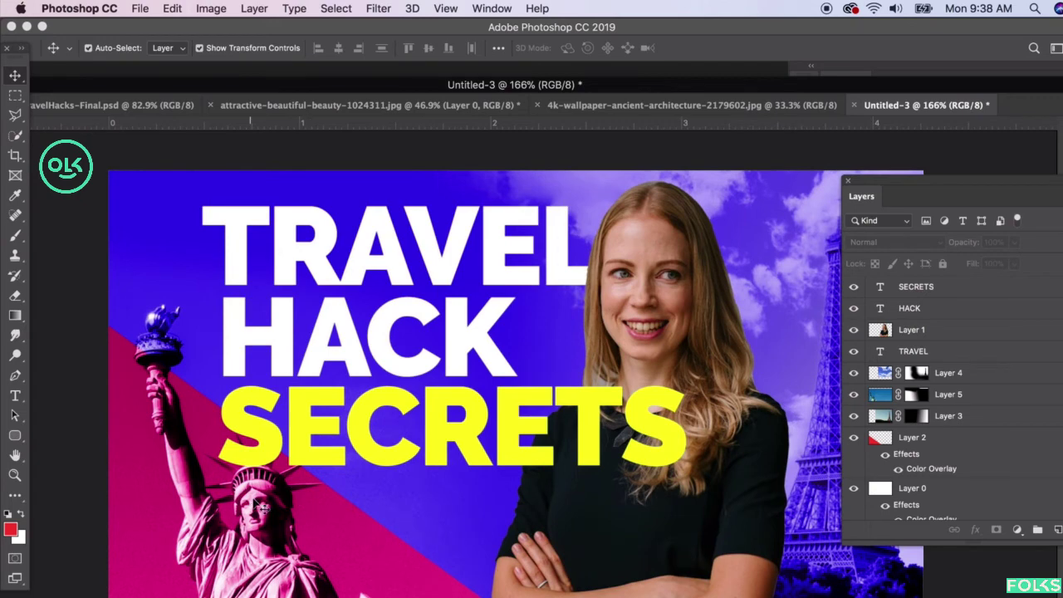
pyautogui.click(250, 515)
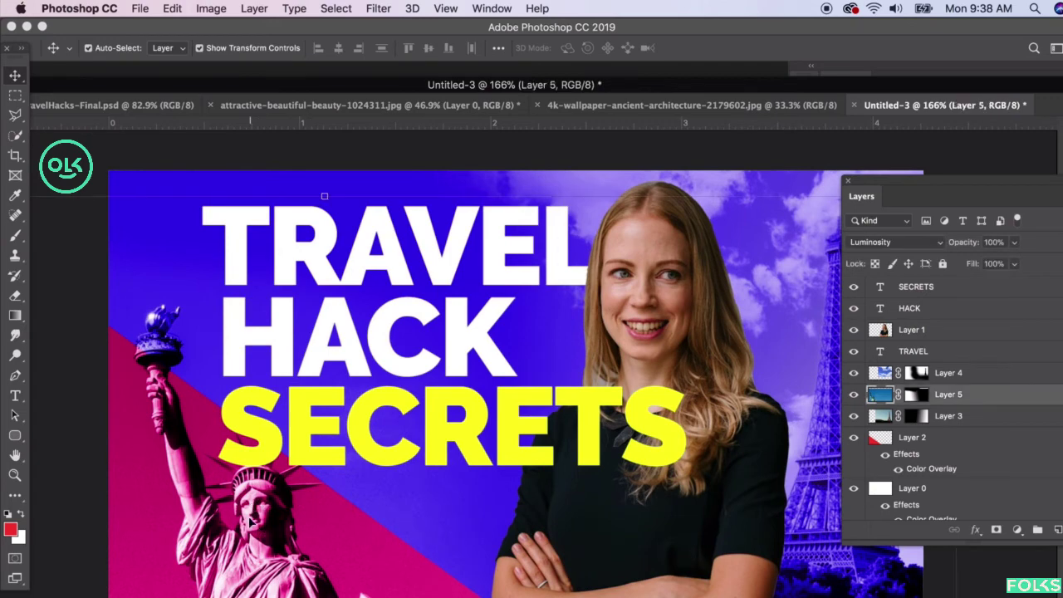
pyautogui.click(262, 434)
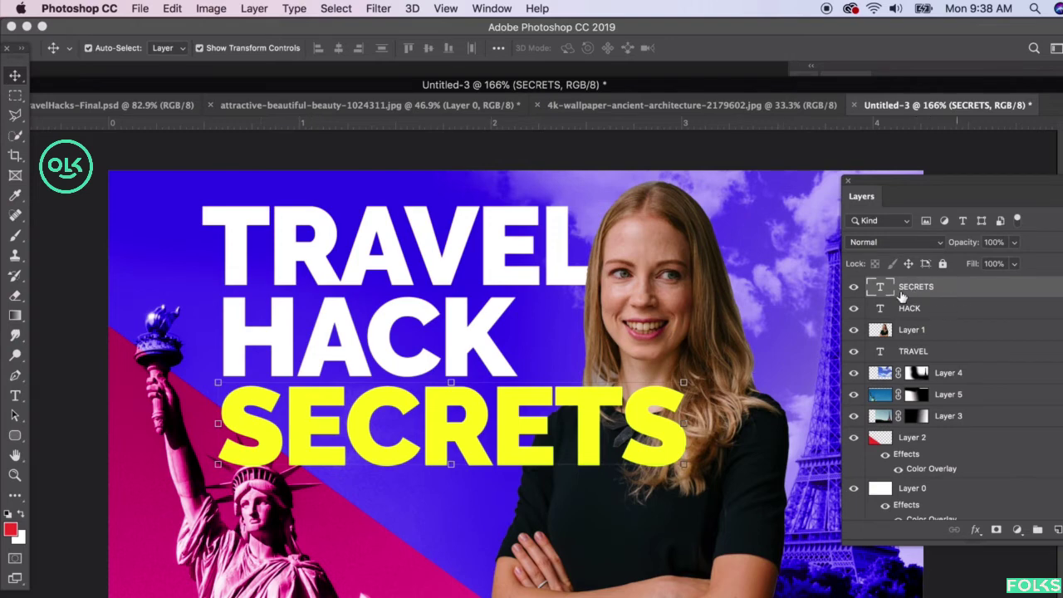
pyautogui.click(996, 532)
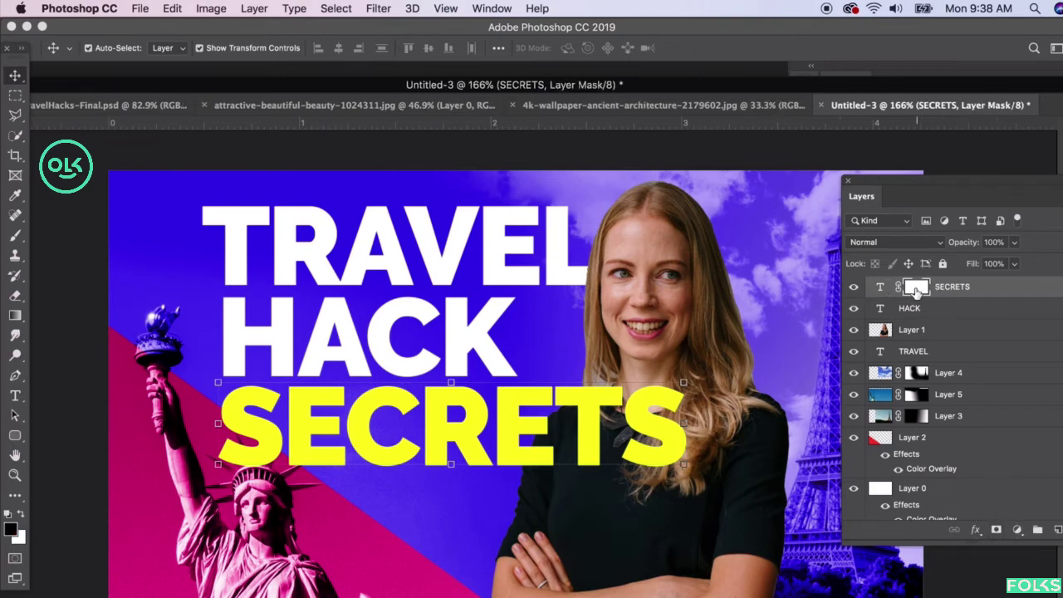
pyautogui.scroll(5, 162, 480)
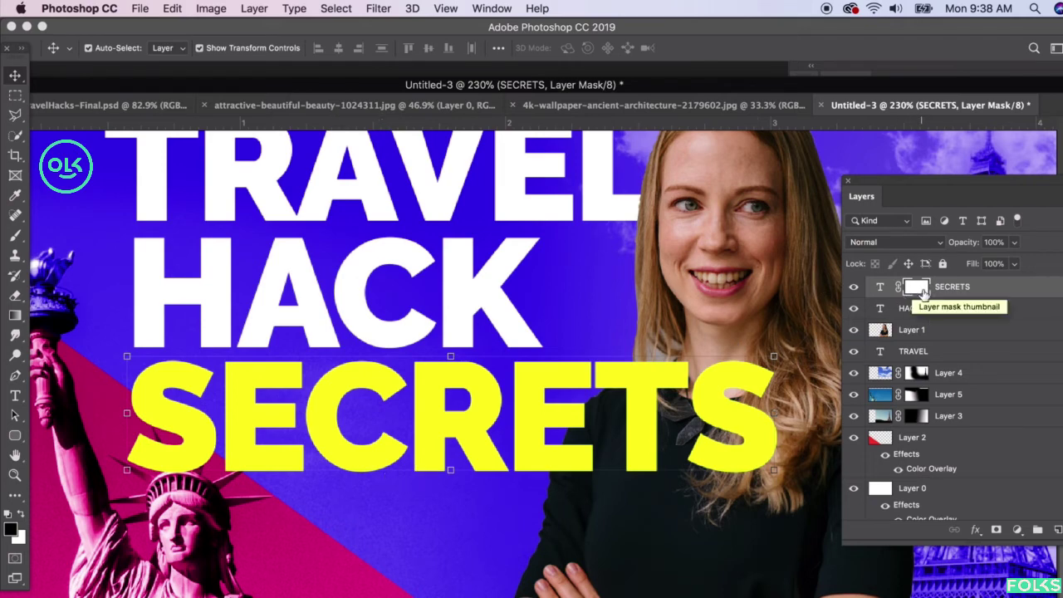
pyautogui.moveTo(880, 394); pyautogui.dragTo(888, 290)
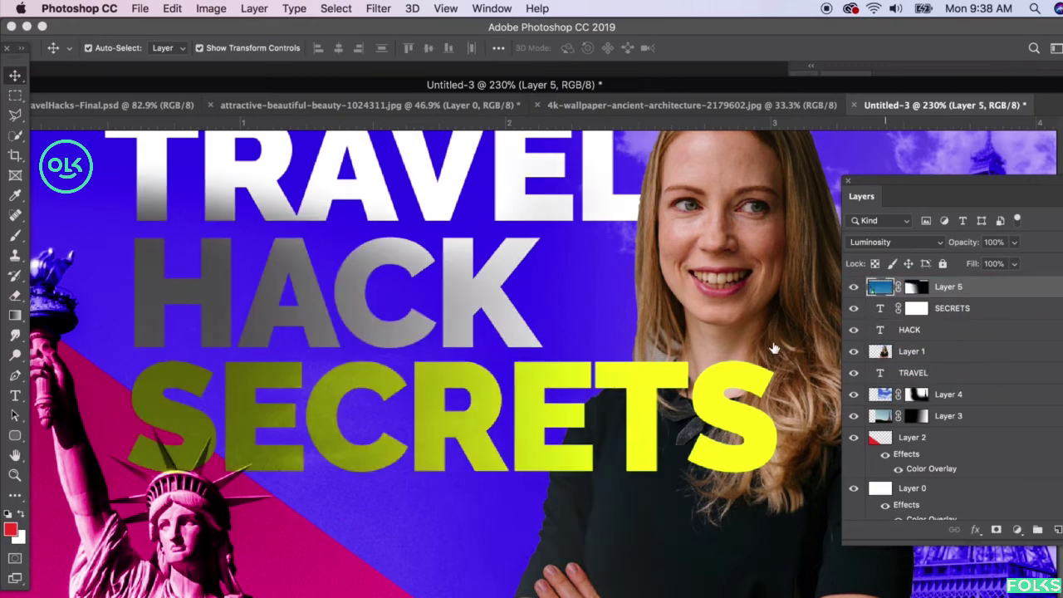
pyautogui.click(15, 115)
pyautogui.press('super+z')
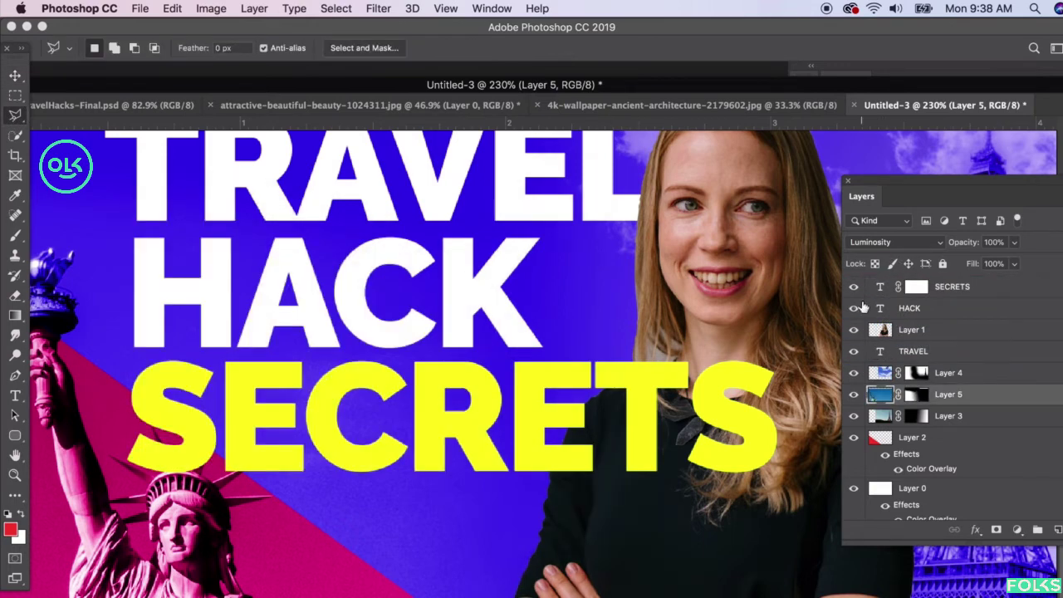
# Hide the SECRETS text layer and outline the statue's crown spikes and head with a closed Polygonal Lasso selection.
pyautogui.click(854, 289)
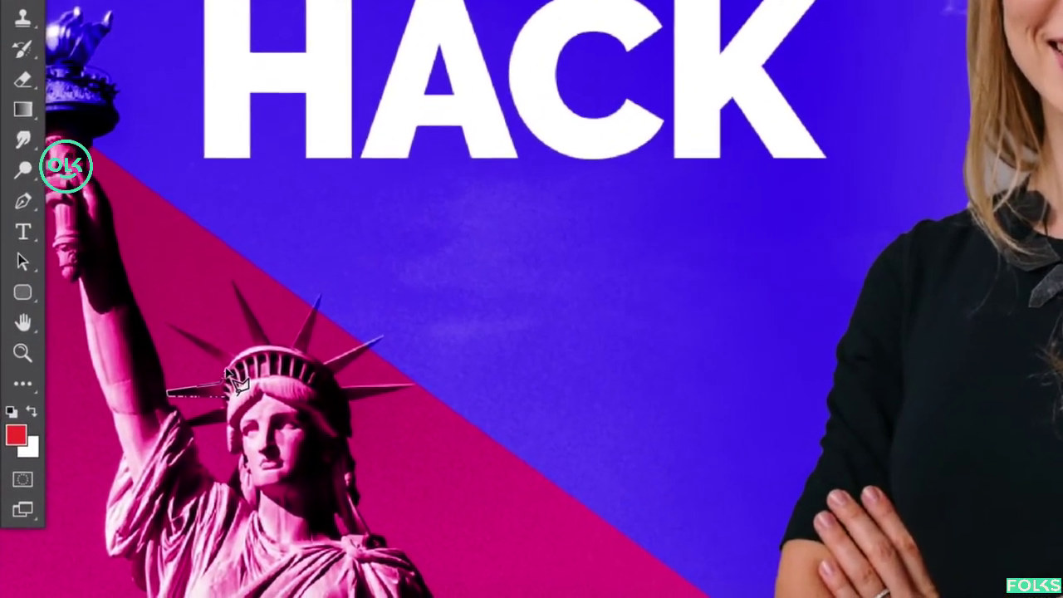
pyautogui.click(233, 355)
pyautogui.click(170, 308)
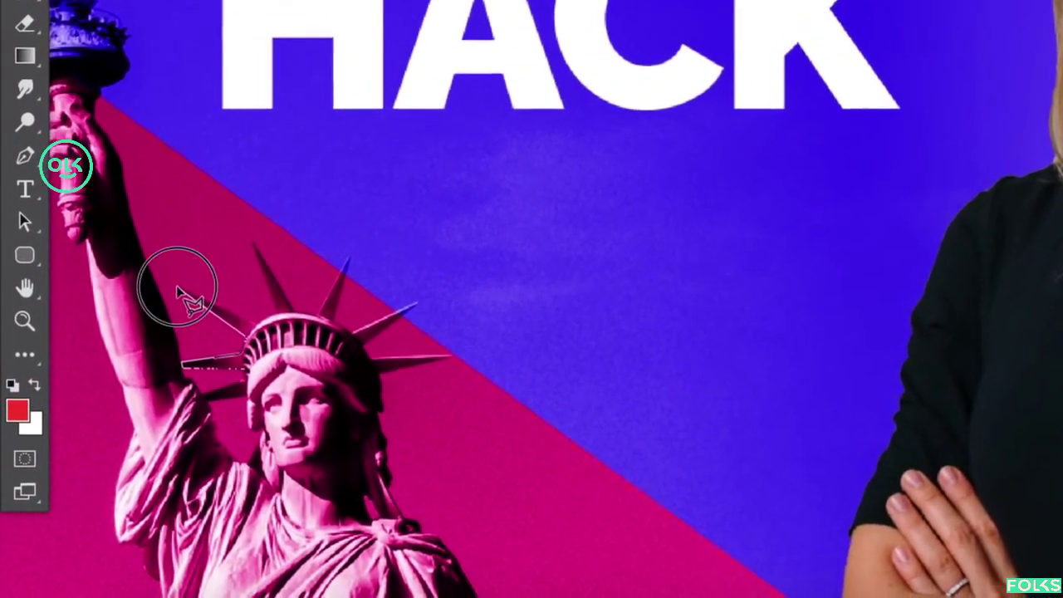
pyautogui.click(254, 319)
pyautogui.click(268, 314)
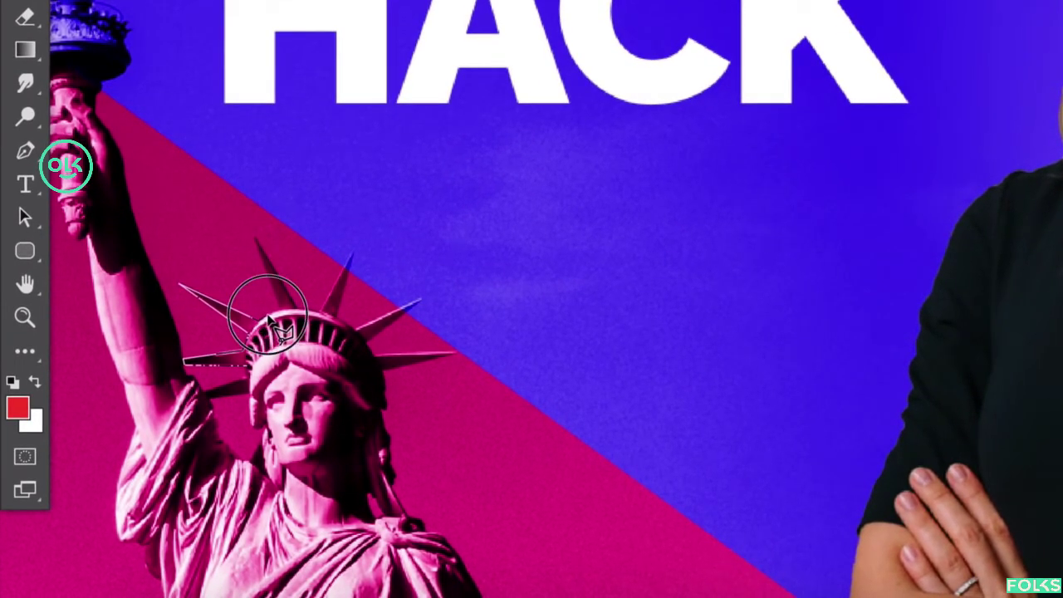
pyautogui.click(258, 240)
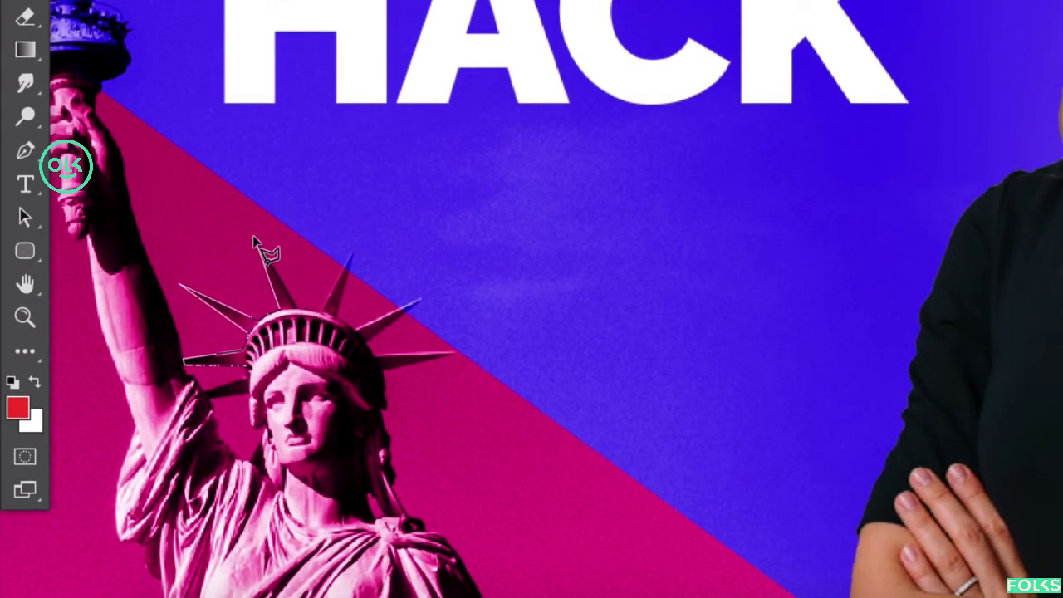
pyautogui.click(308, 311)
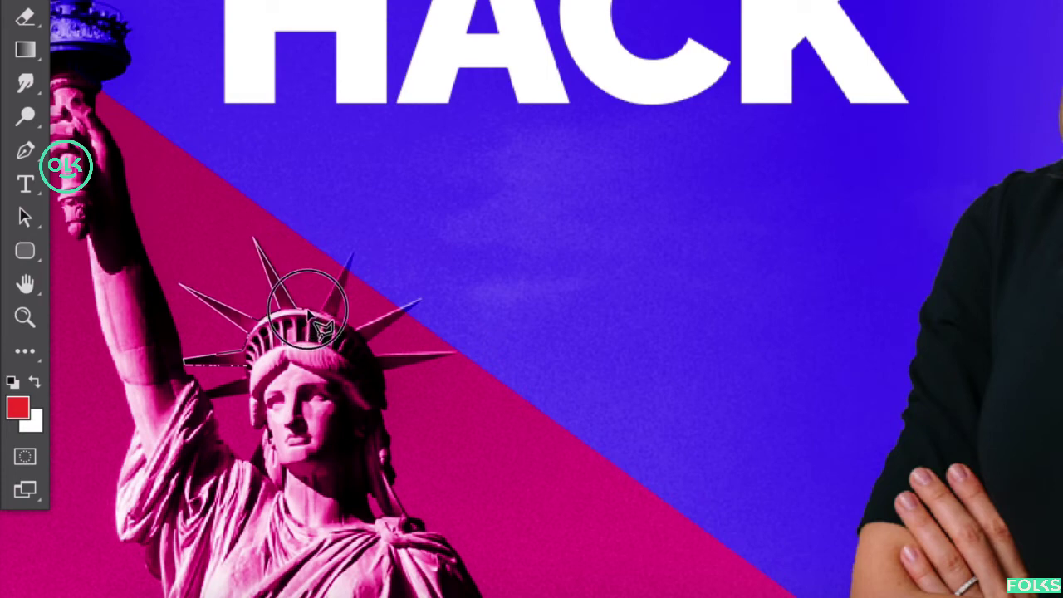
pyautogui.click(352, 255)
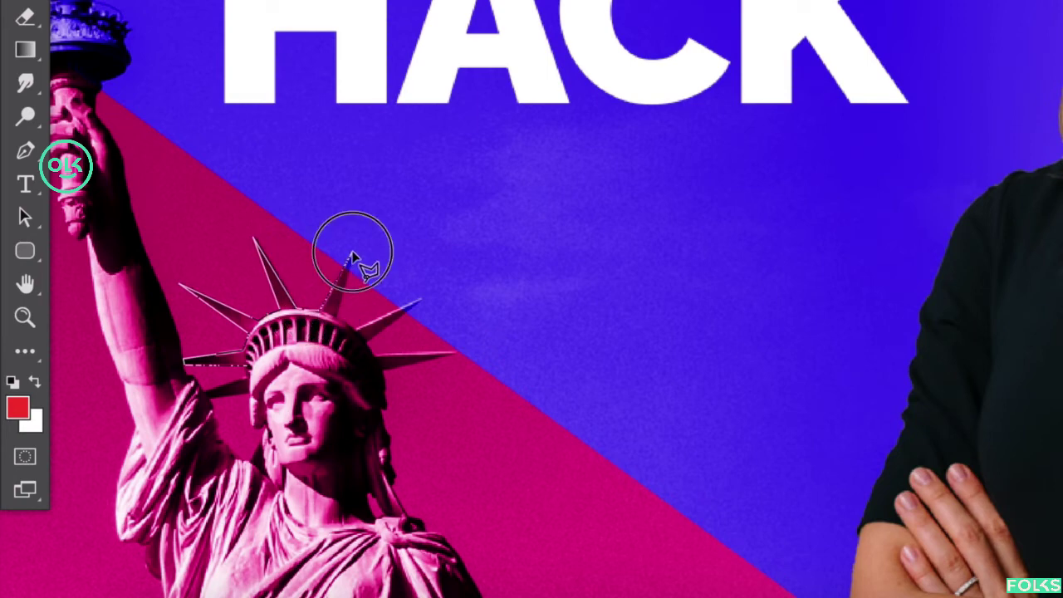
pyautogui.click(354, 329)
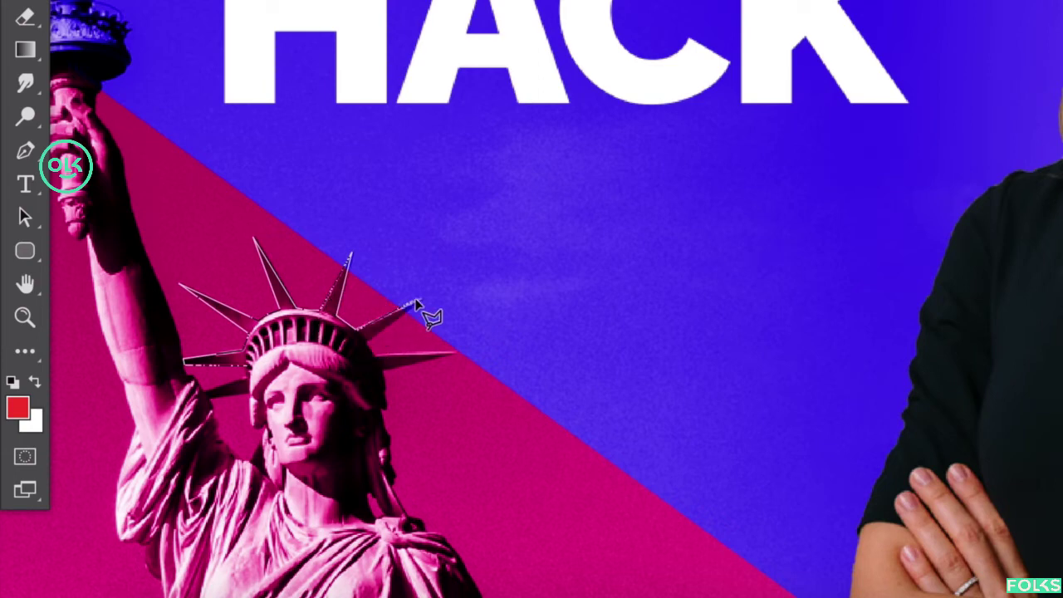
pyautogui.click(378, 355)
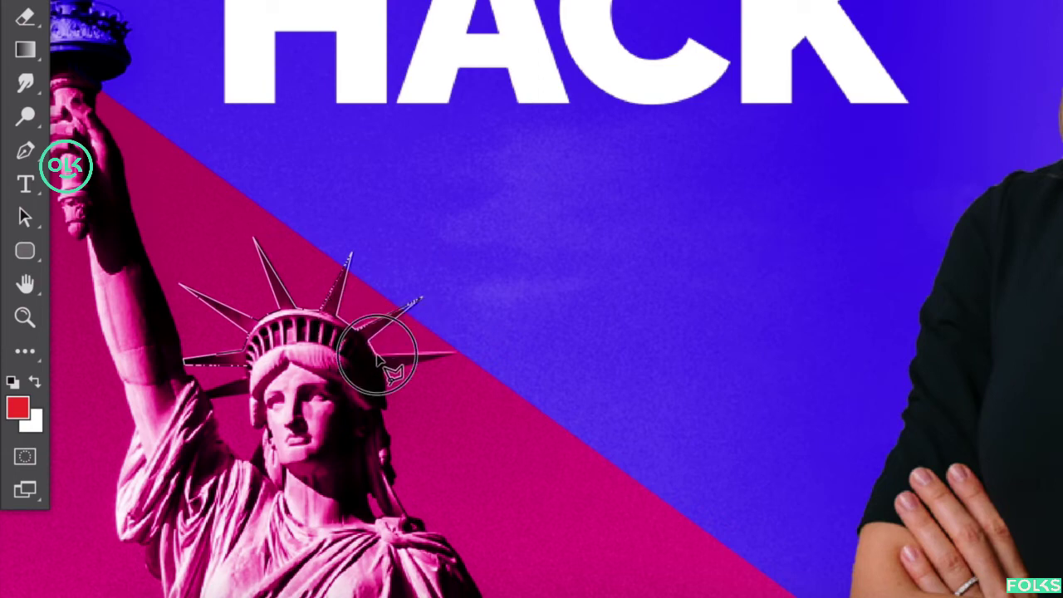
pyautogui.click(456, 353)
pyautogui.click(442, 463)
pyautogui.click(267, 457)
pyautogui.click(172, 422)
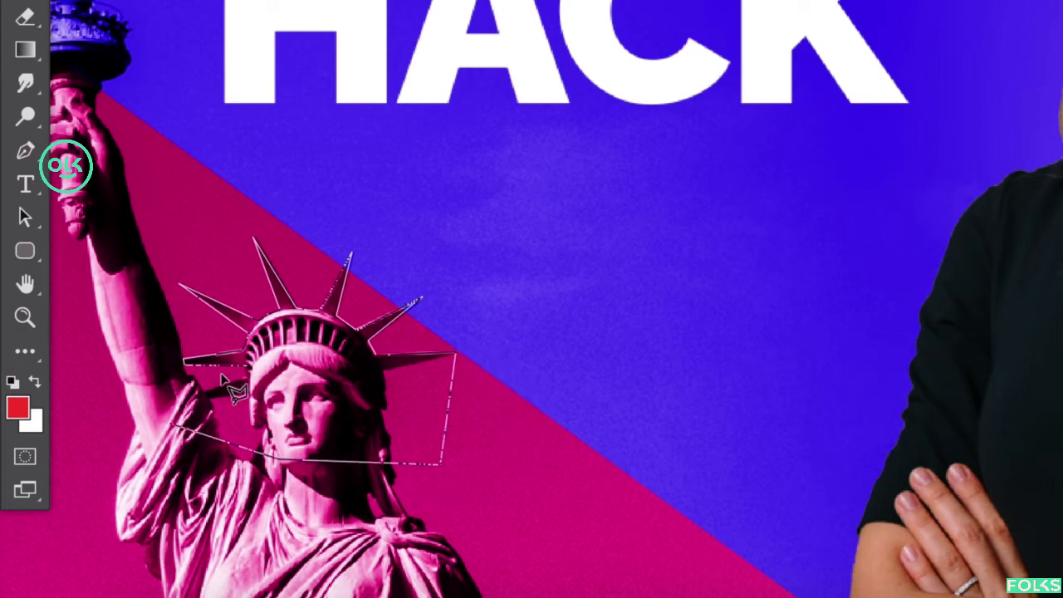
pyautogui.click(247, 385)
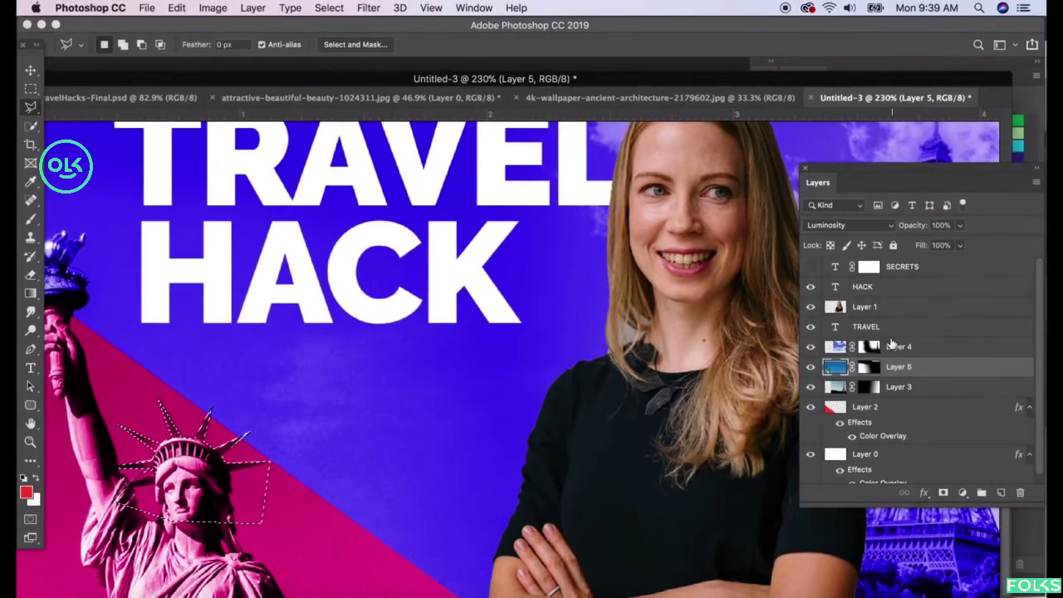
# Show the SECRETS layer again, paint black inside the selection on its mask so the crown overlaps the text, and deselect.
pyautogui.click(811, 268)
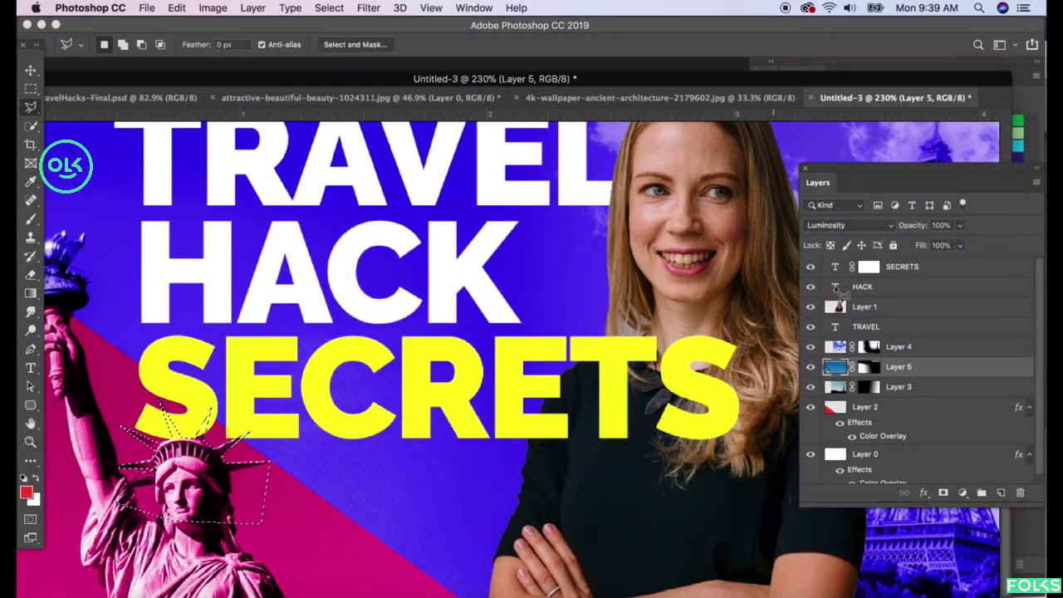
pyautogui.click(870, 269)
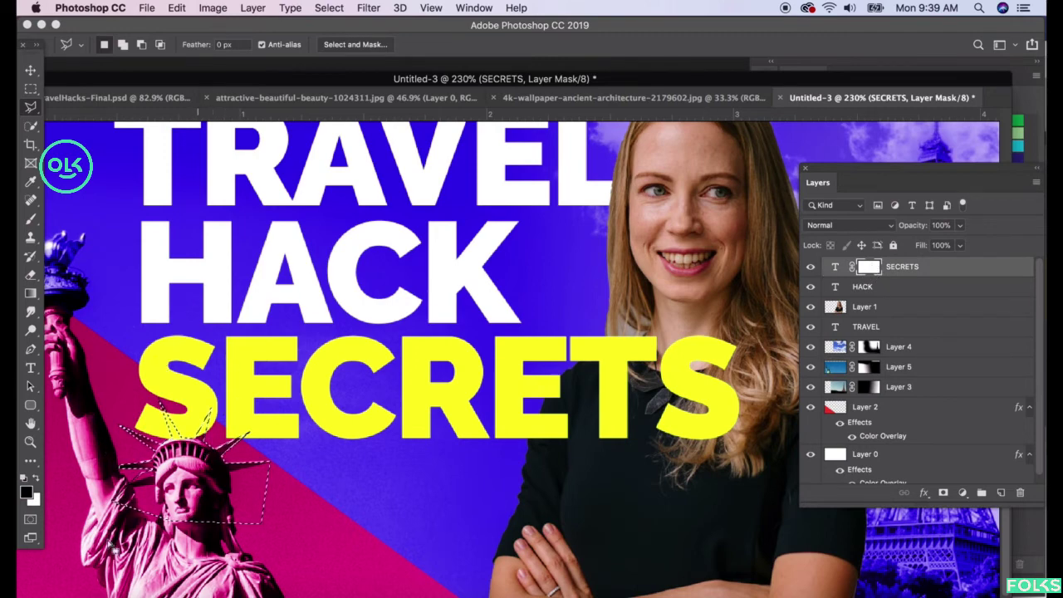
pyautogui.click(31, 219)
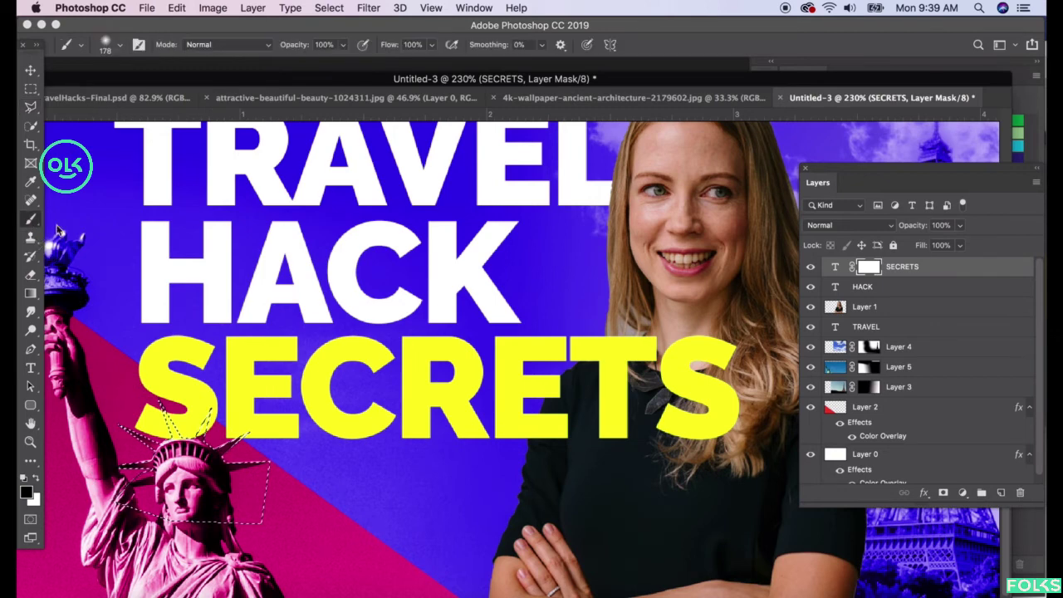
pyautogui.moveTo(162, 459)
pyautogui.mouseDown()
pyautogui.moveTo(200, 423)
pyautogui.moveTo(216, 469)
pyautogui.moveTo(158, 415)
pyautogui.mouseUp()
pyautogui.click(31, 89)
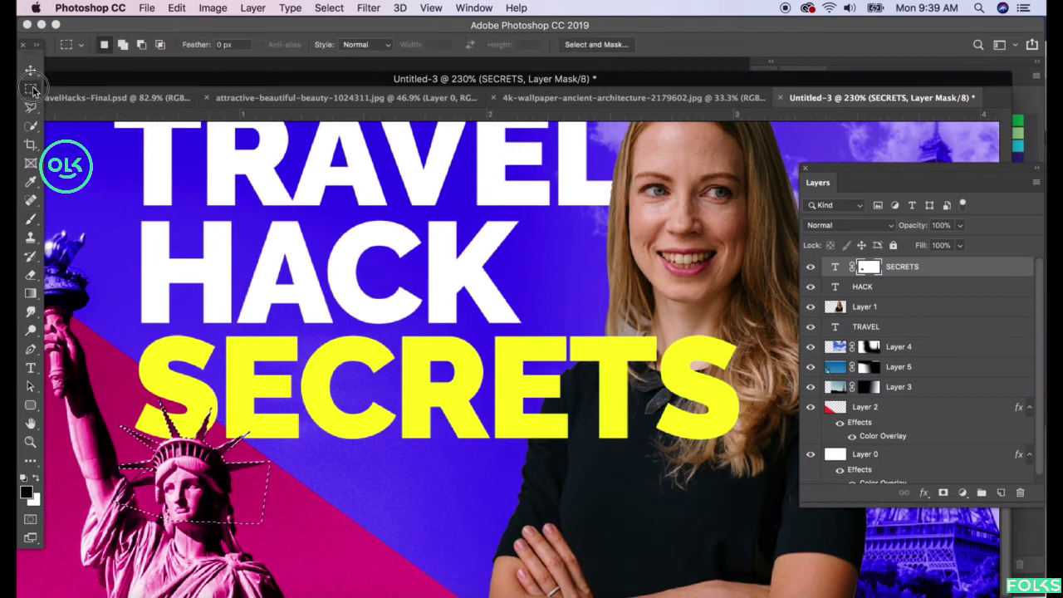
pyautogui.click(126, 156)
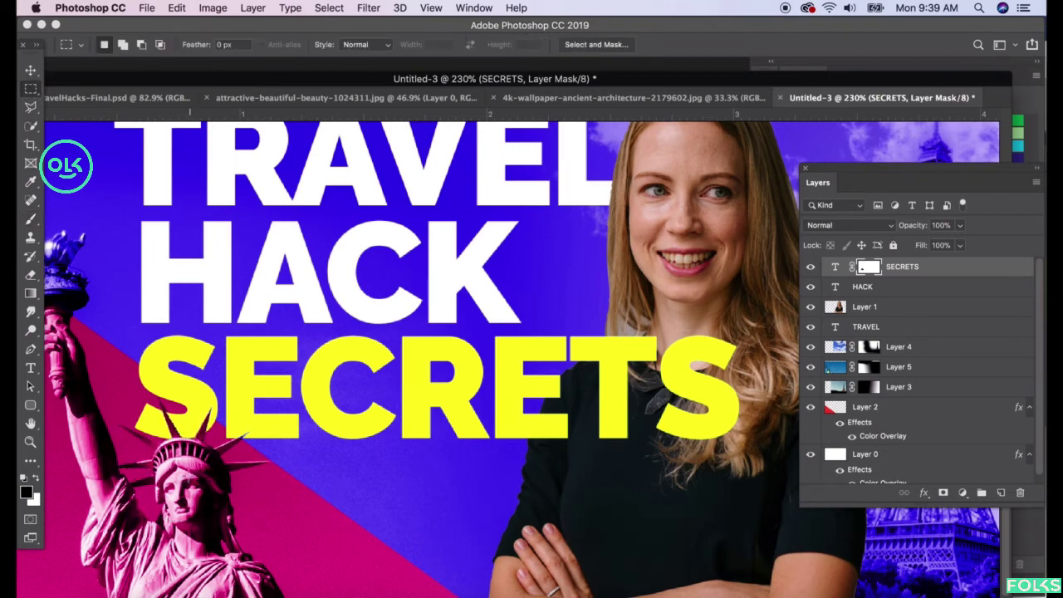
# Add a Multiply drop shadow at a 90° angle to the woman's layer, with minimal distance and a reduced size.
pyautogui.click(31, 72)
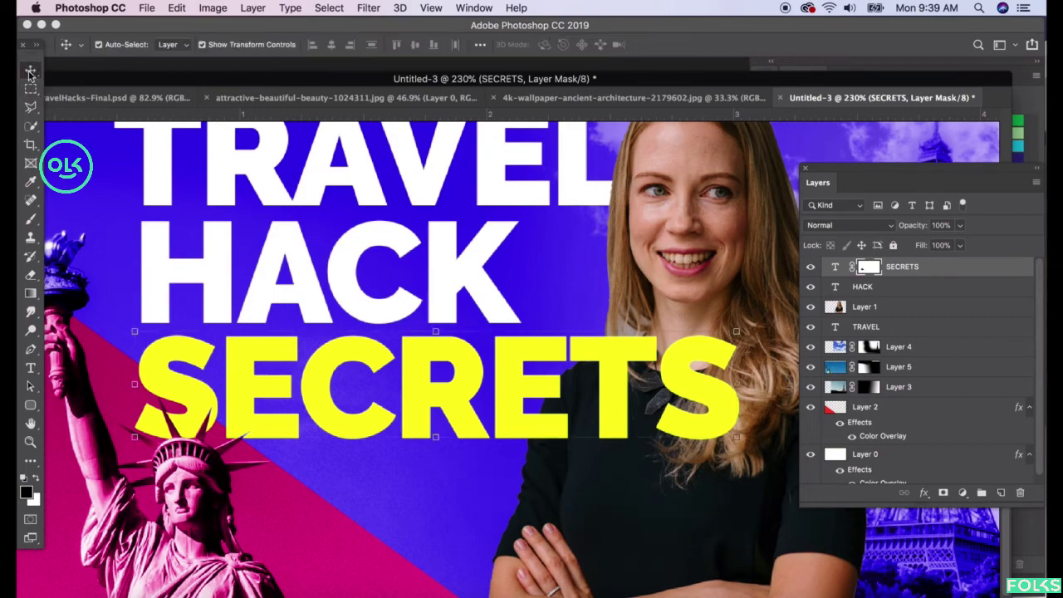
pyautogui.scroll(-3, 235, 288)
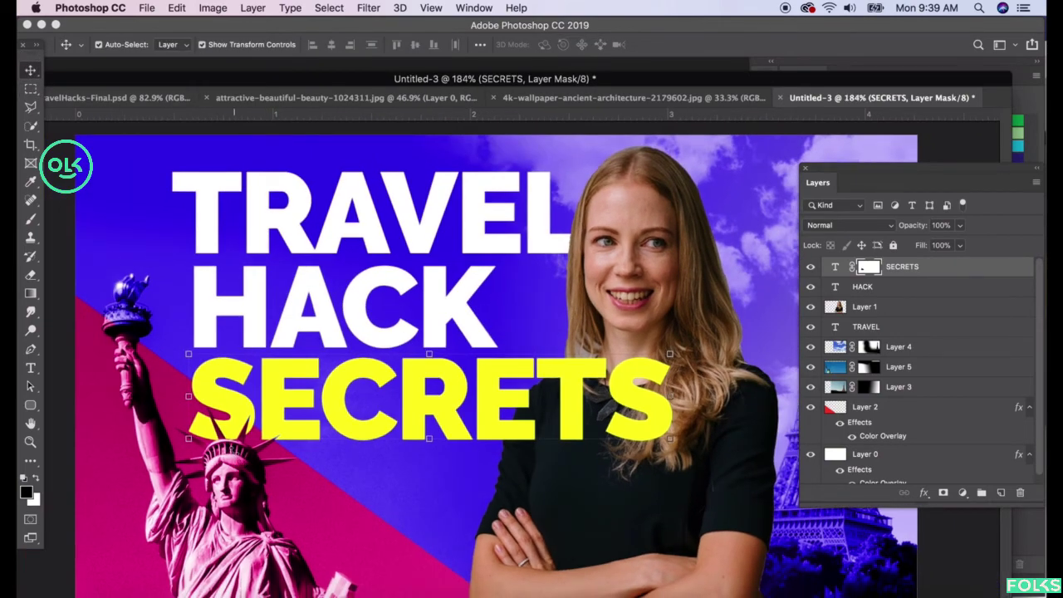
pyautogui.scroll(-3, 235, 451)
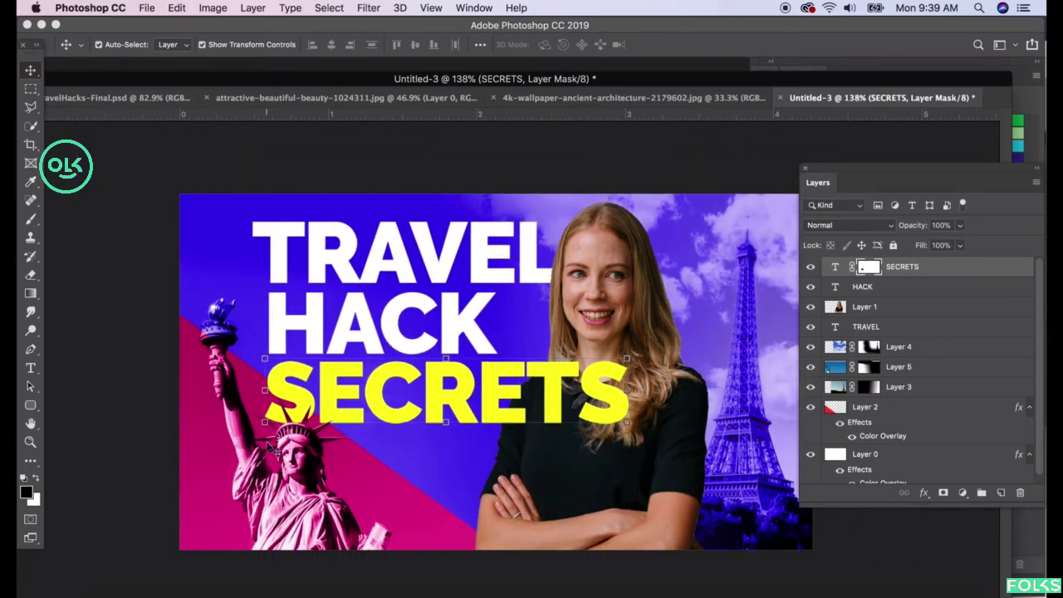
pyautogui.scroll(-2, 340, 452)
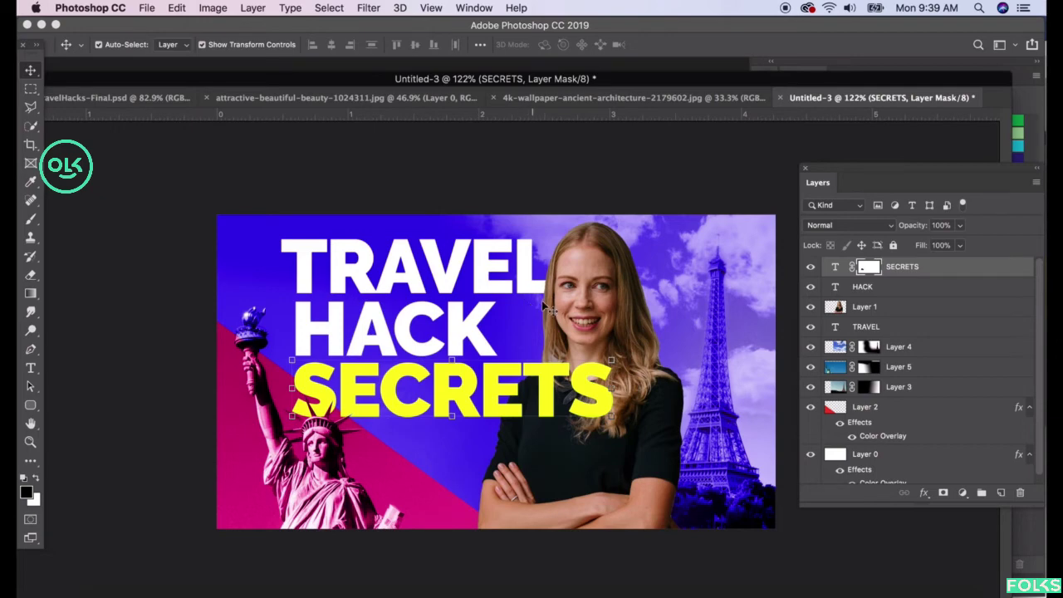
pyautogui.click(603, 291)
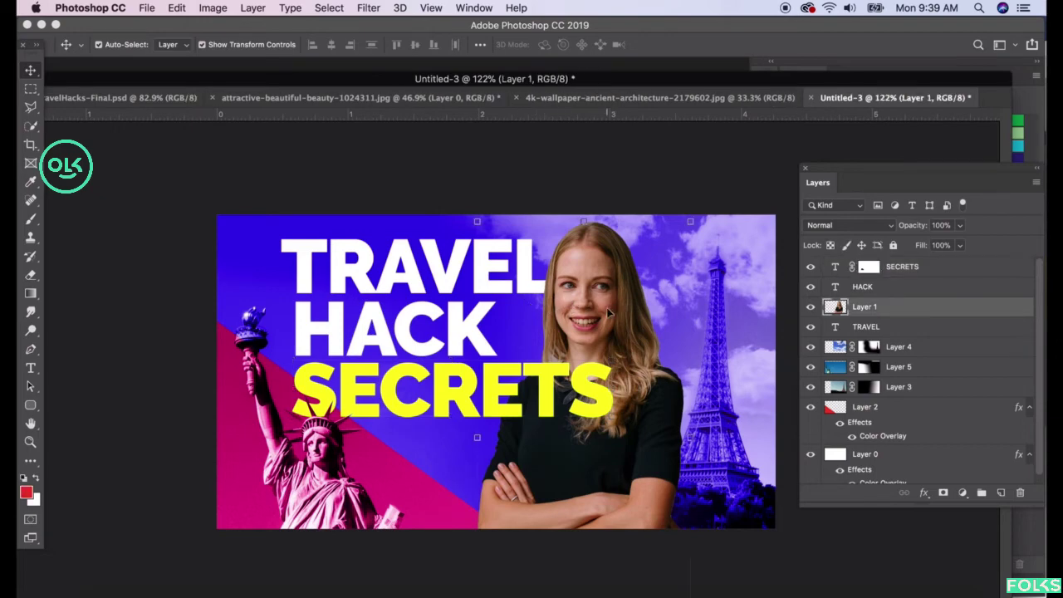
pyautogui.doubleClick(944, 308)
pyautogui.moveTo(653, 239); pyautogui.dragTo(775, 255)
pyautogui.click(743, 483)
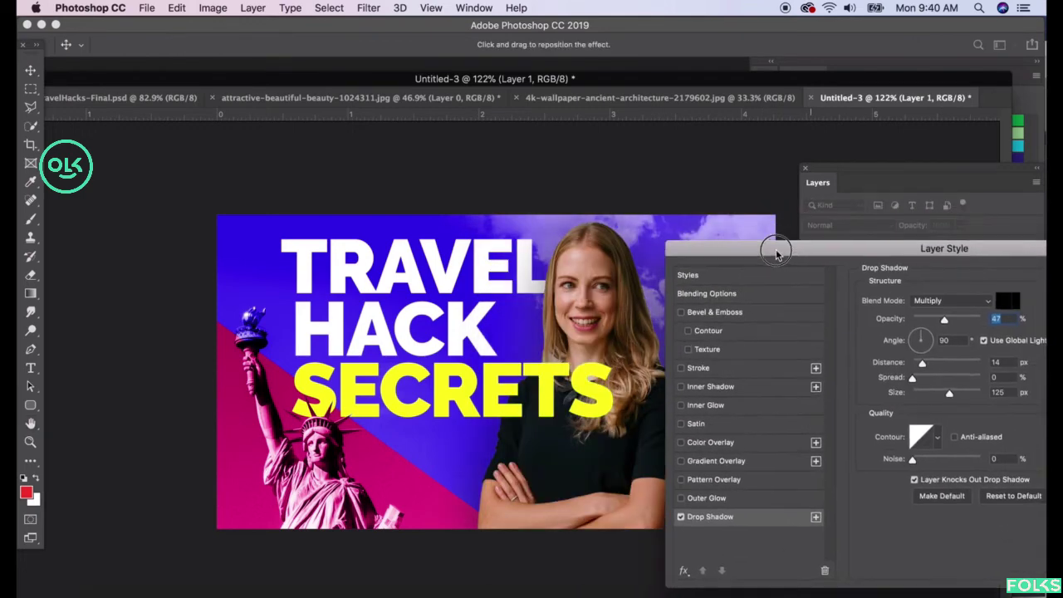
pyautogui.moveTo(920, 365); pyautogui.dragTo(921, 392)
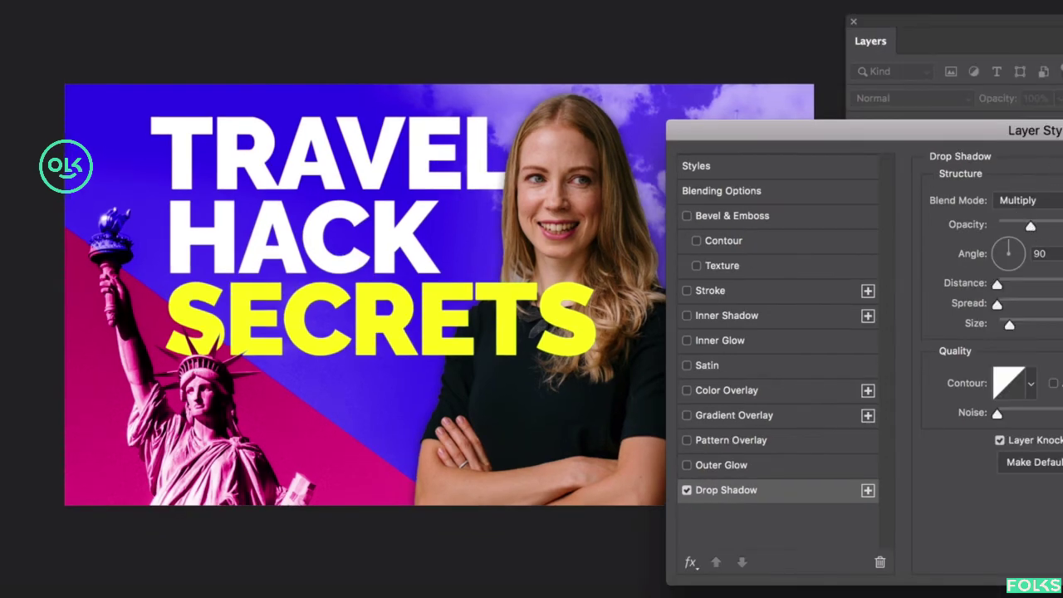
pyautogui.moveTo(1055, 117); pyautogui.dragTo(929, 144)
pyautogui.press('Return')
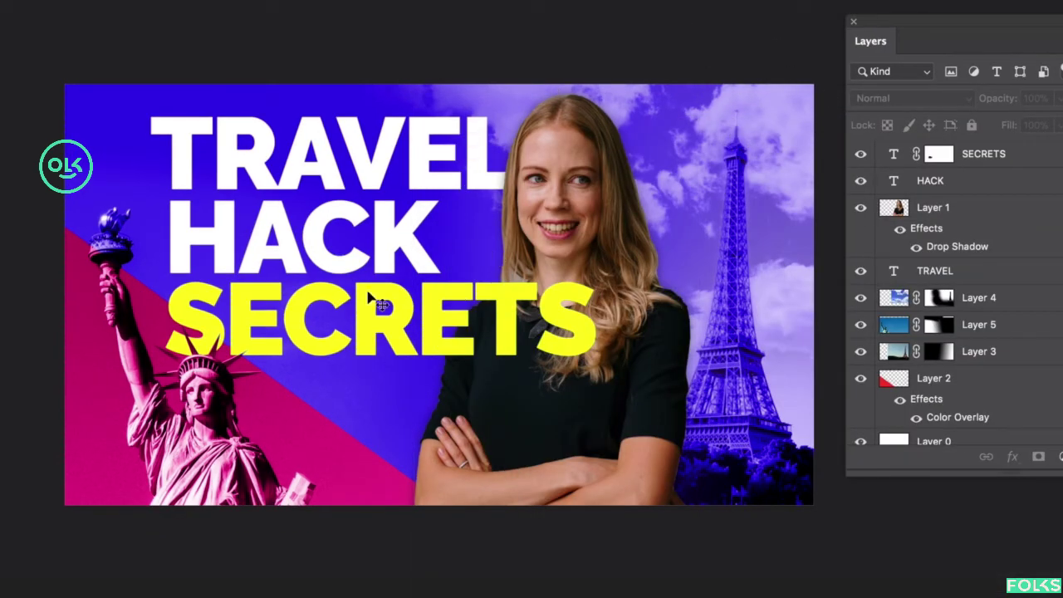
# Apply Bevel & Emboss with the diagonal-line texture at +1000% depth to the SECRETS text and adjust the texture scale.
pyautogui.click(325, 295)
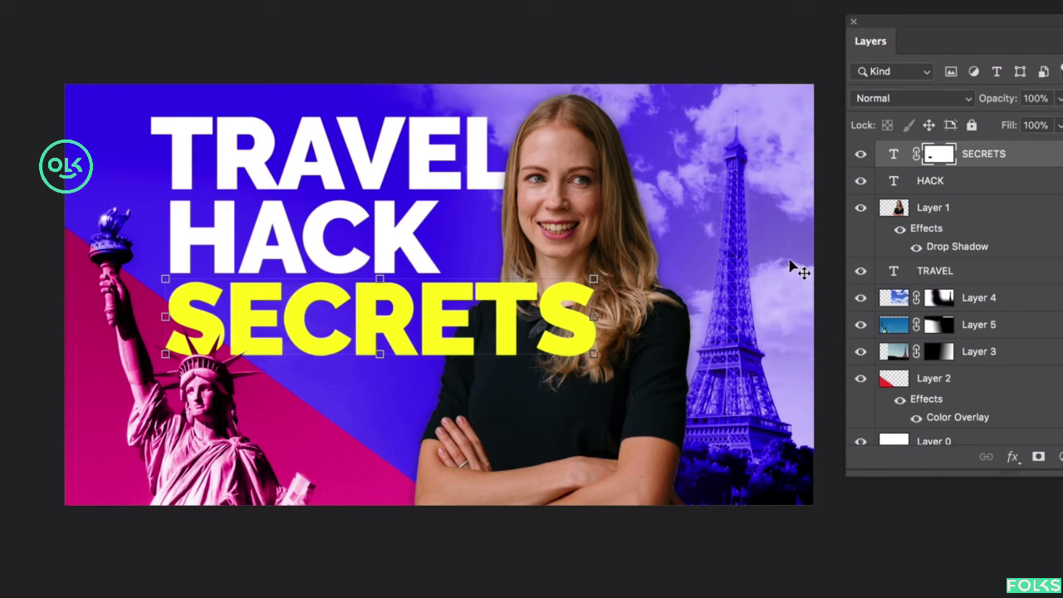
pyautogui.click(1053, 159)
pyautogui.click(1053, 160)
pyautogui.moveTo(693, 145); pyautogui.dragTo(755, 30)
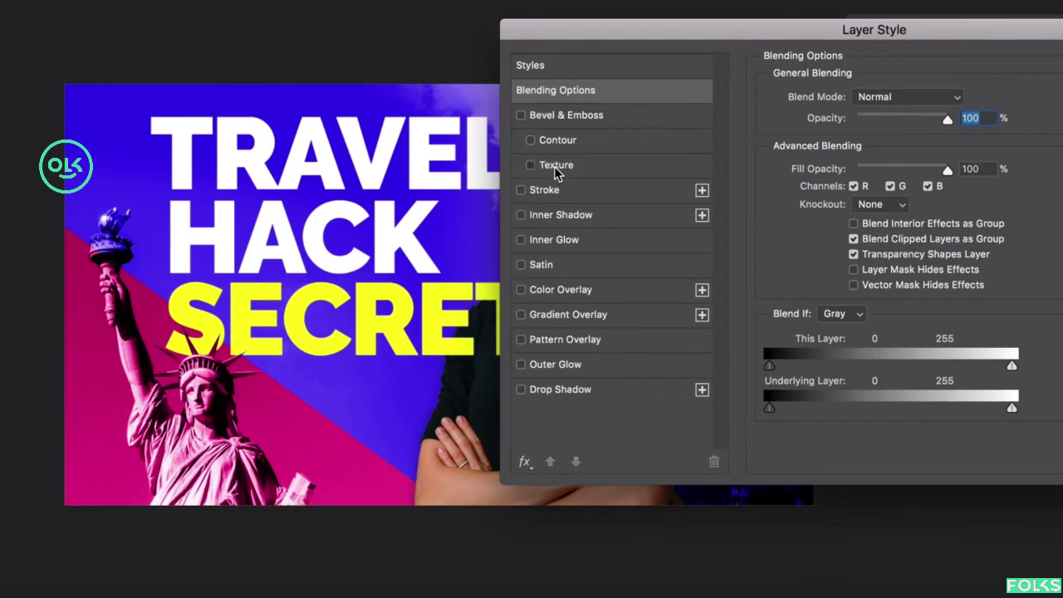
pyautogui.click(555, 165)
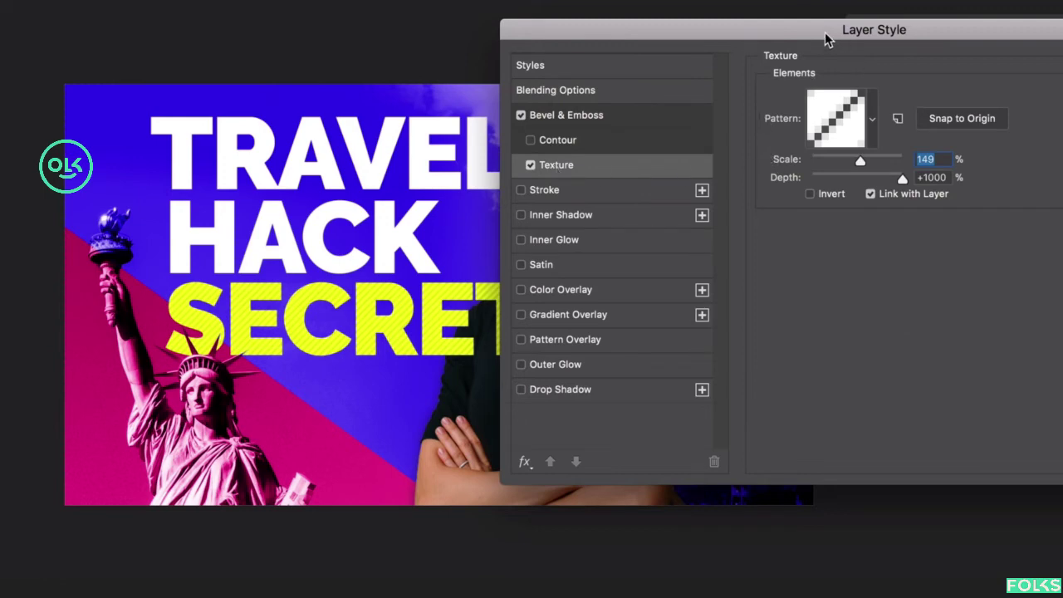
pyautogui.moveTo(825, 33); pyautogui.dragTo(862, 41)
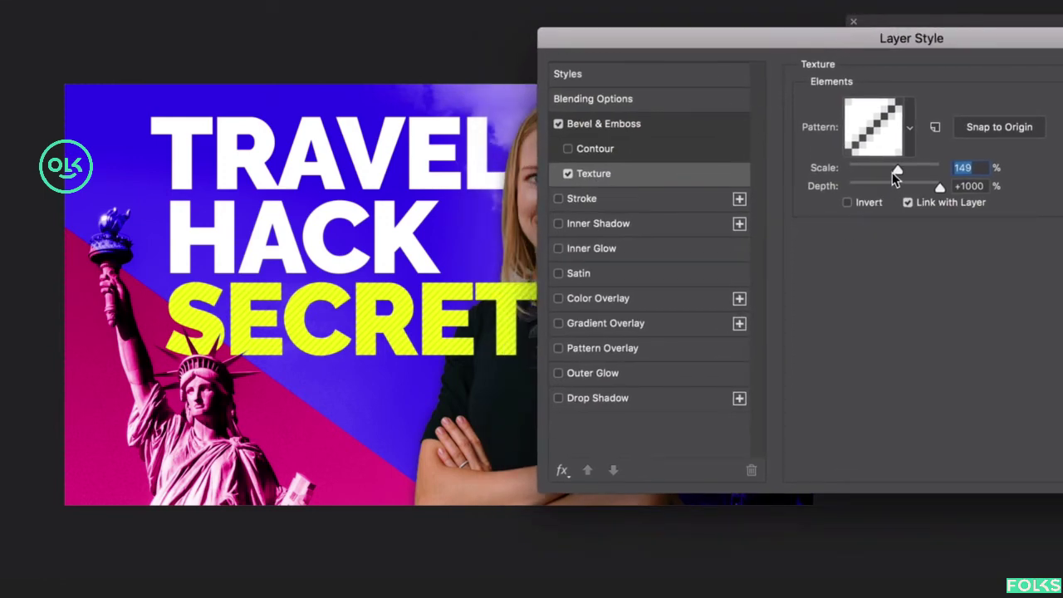
pyautogui.moveTo(896, 178)
pyautogui.mouseDown()
pyautogui.moveTo(876, 171)
pyautogui.moveTo(918, 188)
pyautogui.moveTo(907, 187)
pyautogui.mouseUp()
pyautogui.press('Return')
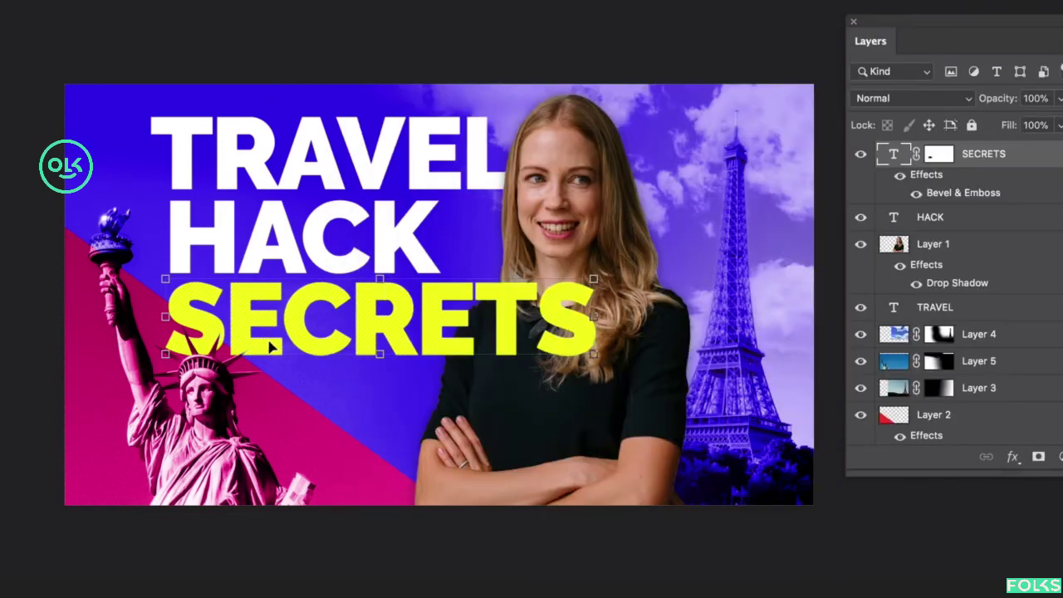
# Apply Bevel & Emboss with the diagonal-line texture to the magenta shape on Layer 2, at 149% scale and +1000% depth.
pyautogui.click(89, 418)
pyautogui.click(894, 417)
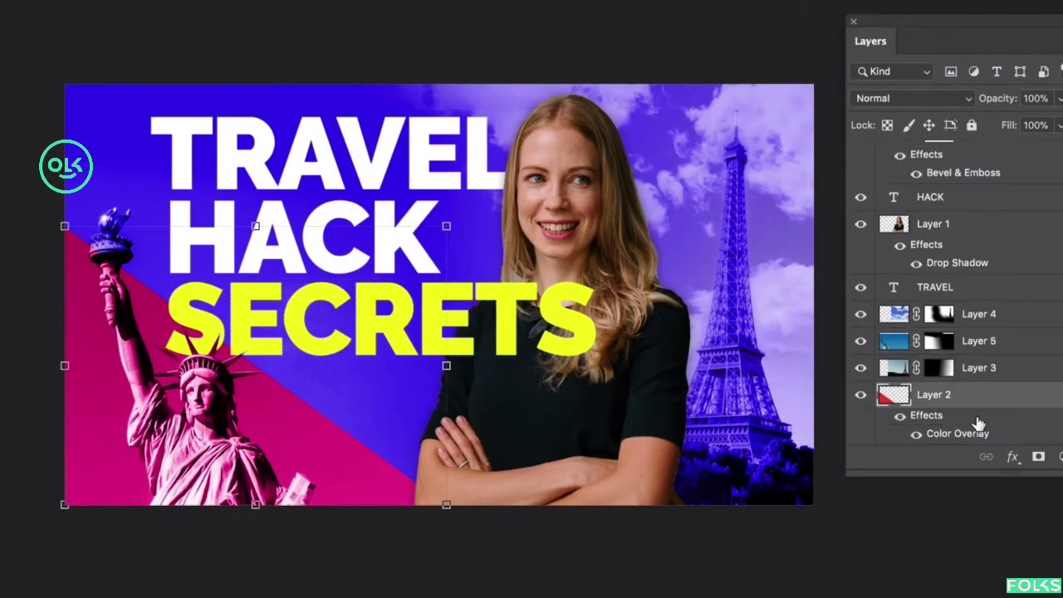
pyautogui.doubleClick(1040, 404)
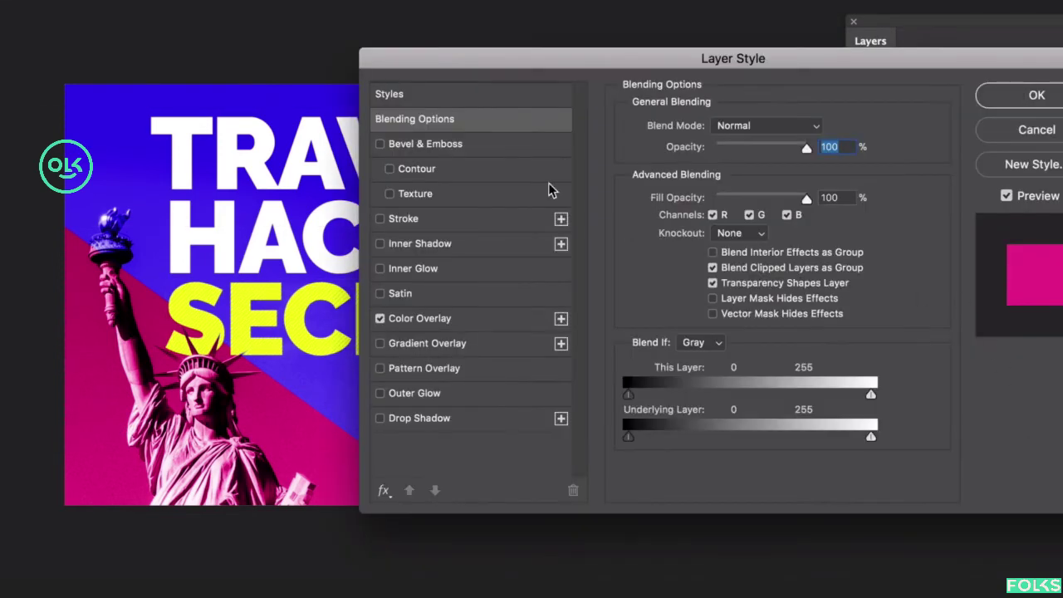
pyautogui.moveTo(478, 61); pyautogui.dragTo(616, 42)
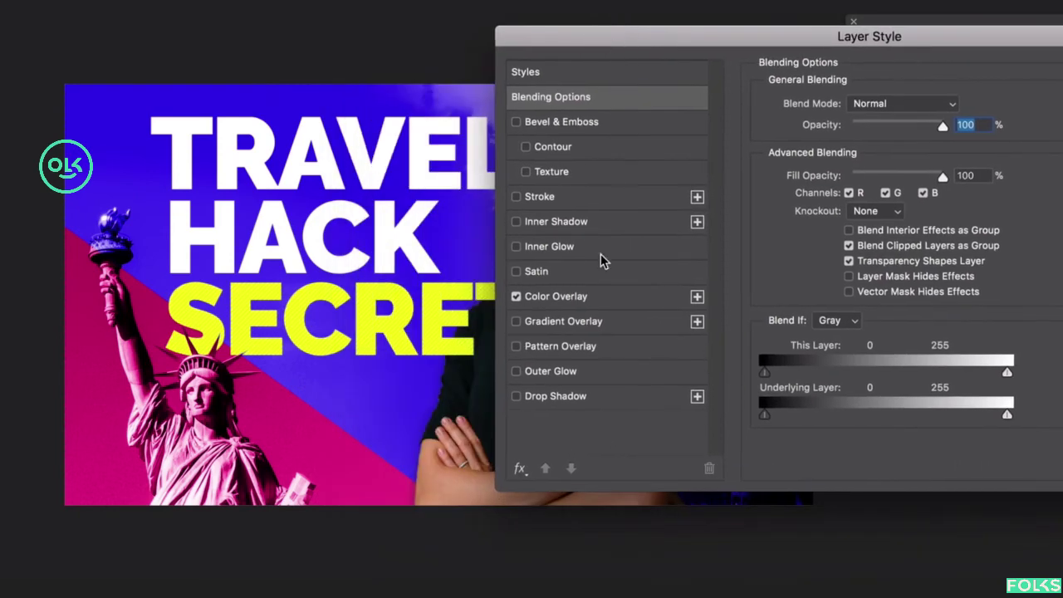
pyautogui.click(550, 172)
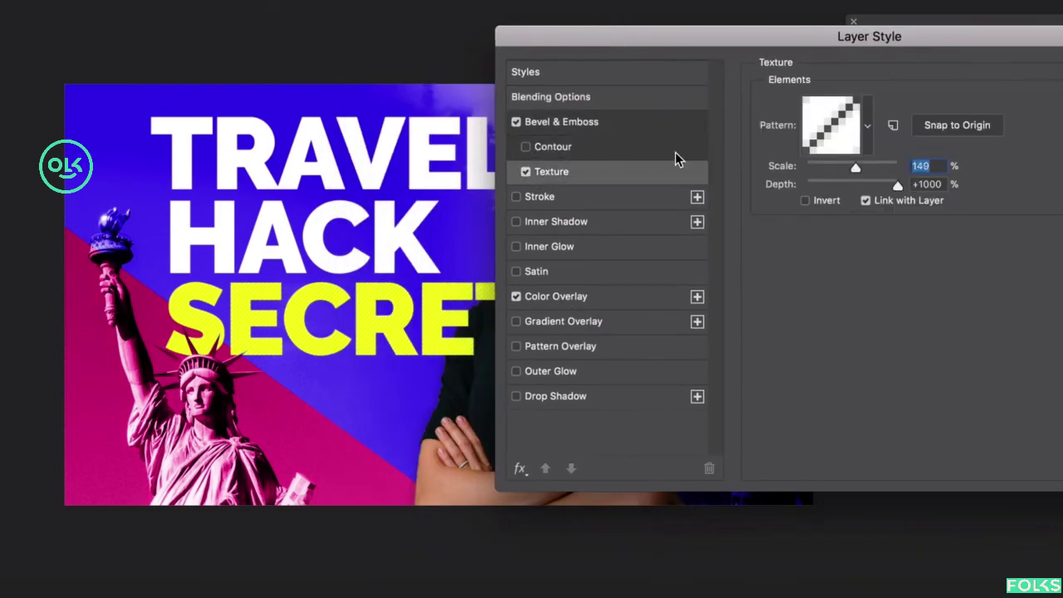
pyautogui.press('Return')
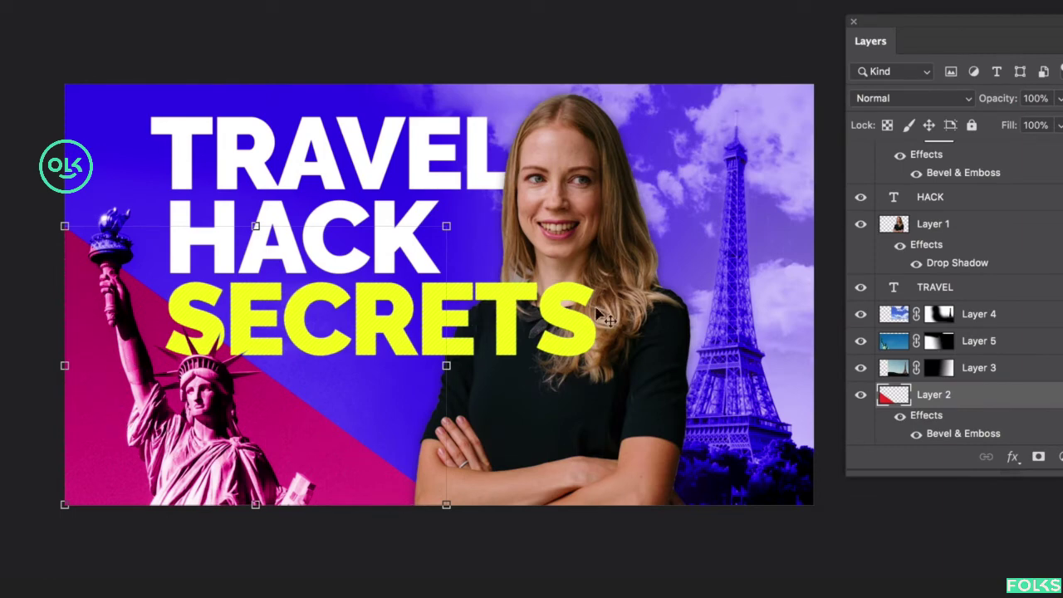
# Deselect the magenta shape's layer to check the whole thumbnail, and select Layer 4 with the cloudy sky photo.
pyautogui.click(519, 63)
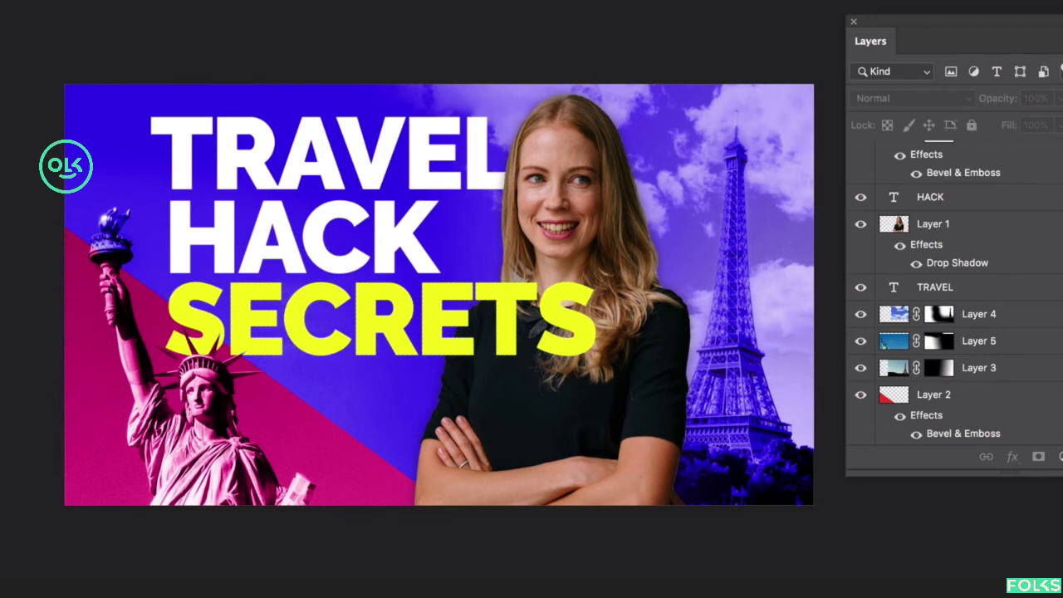
pyautogui.scroll(-2, 439, 294)
pyautogui.scroll(2, 439, 294)
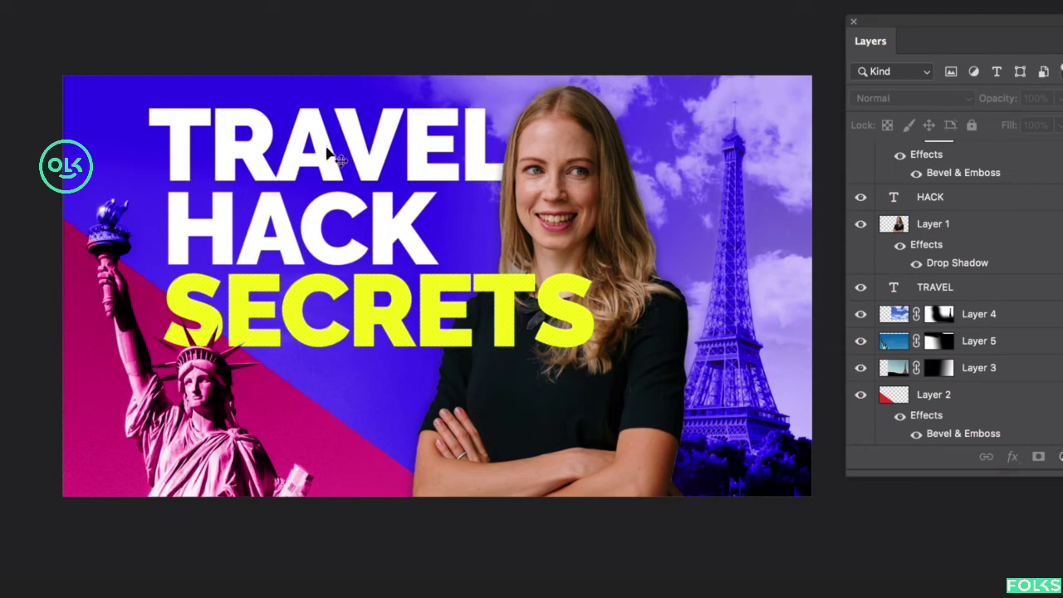
pyautogui.click(740, 242)
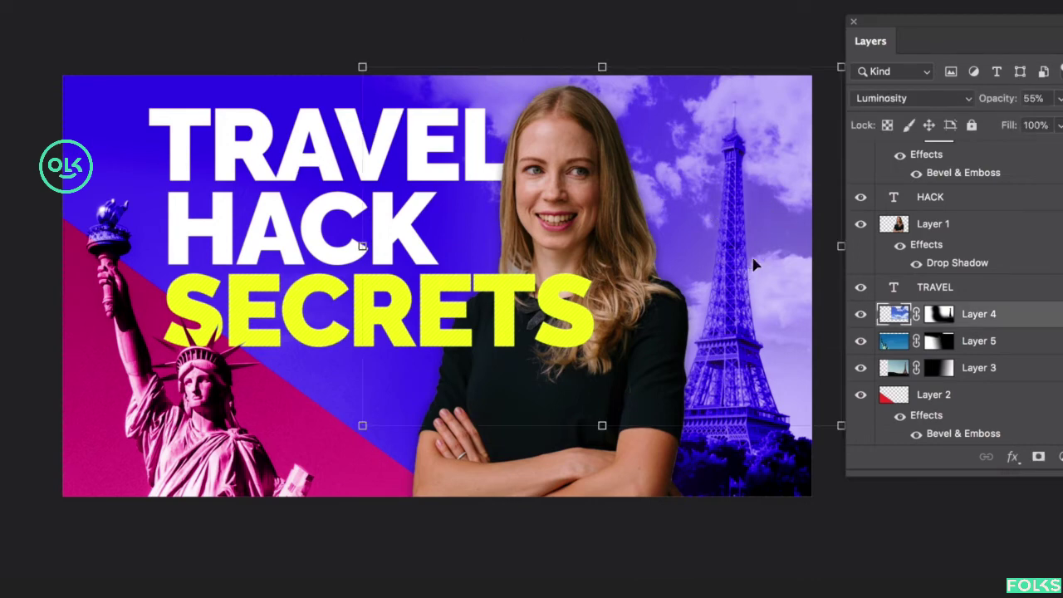